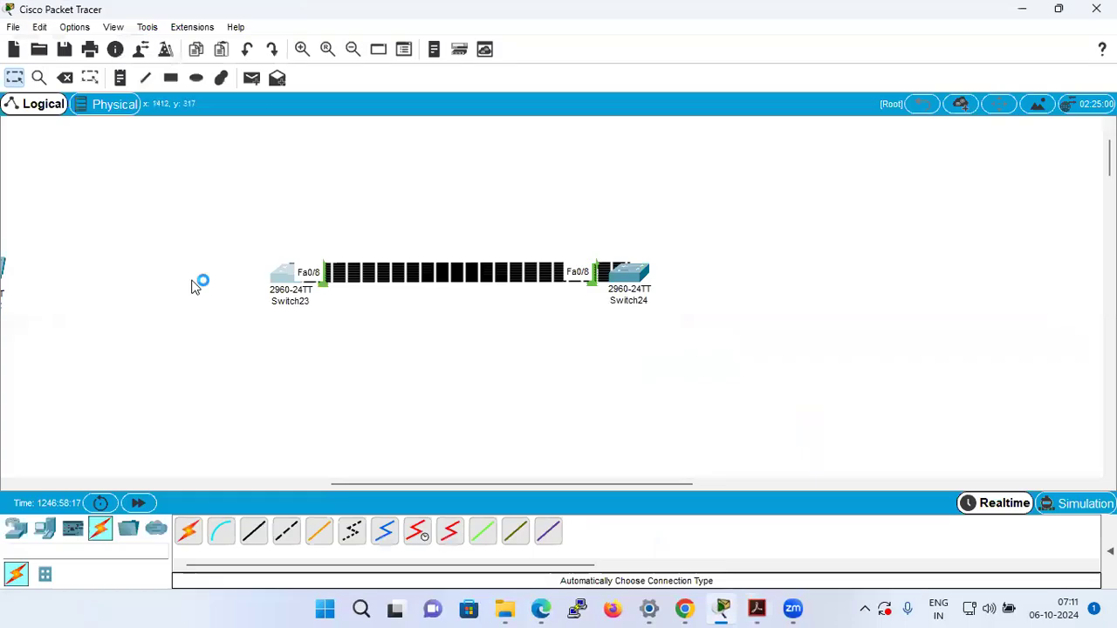
Place two 2960 switches in the empty workspace below the linked Switch23 and Switch24 pair.
left_click(41, 534)
left_click(48, 573)
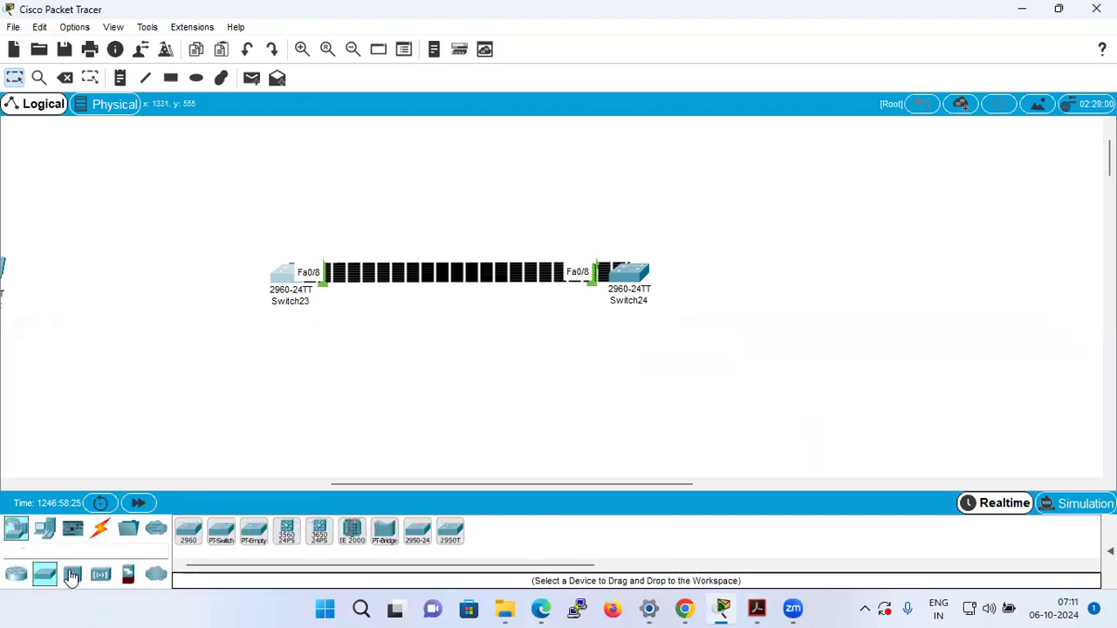
left_click(187, 532)
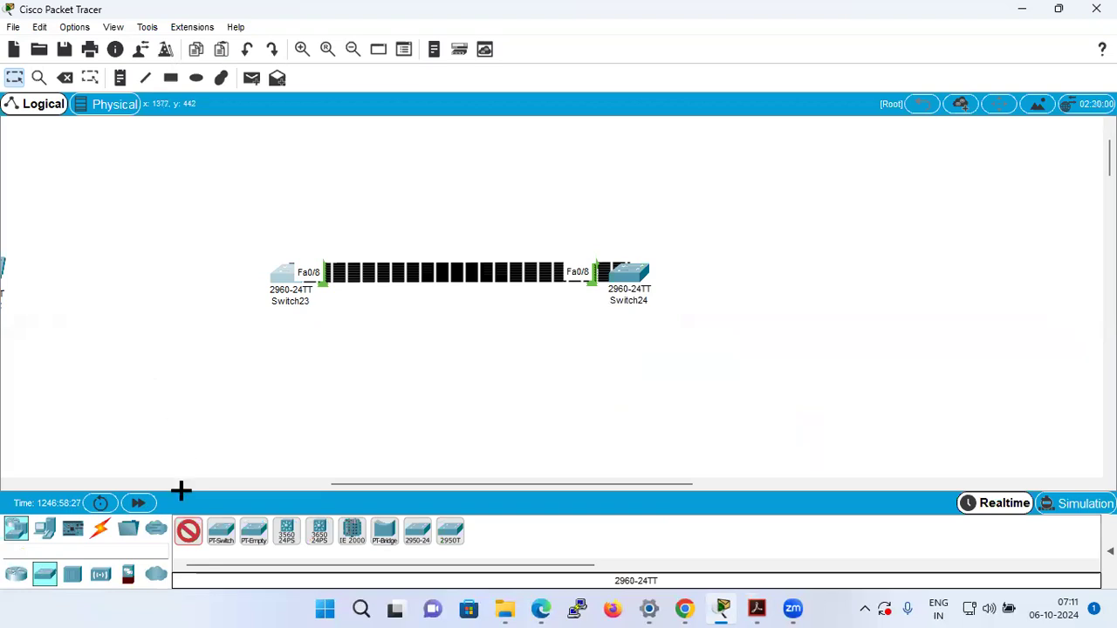
left_click(162, 383)
left_click_drag(188, 532, 388, 403)
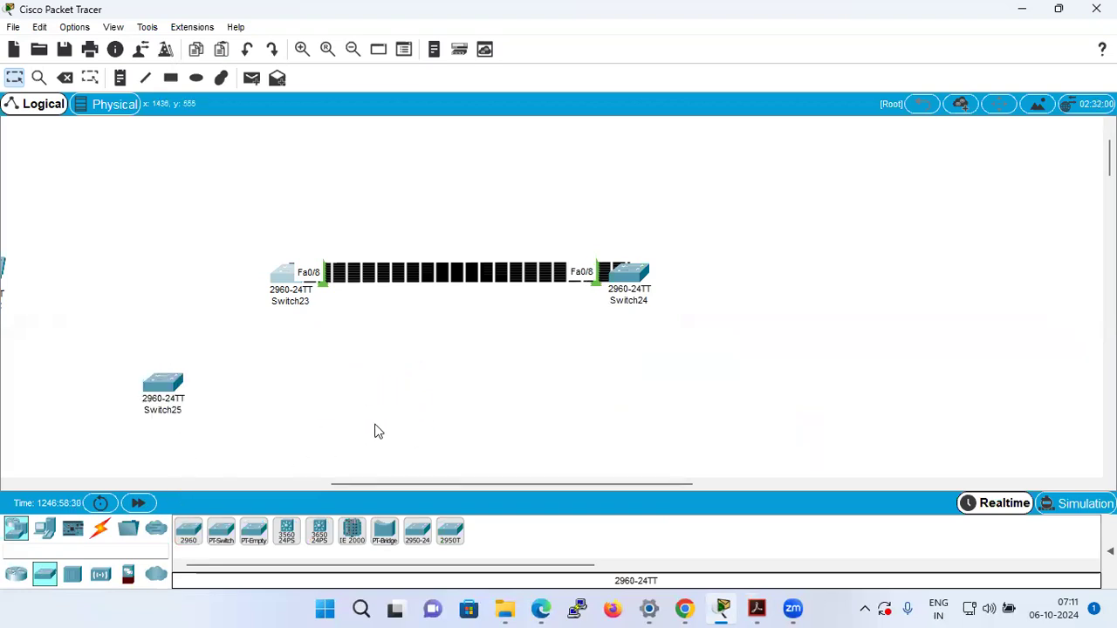
Move the linked Switch23 and Switch24 together toward the far right of the workspace to free up space.
left_click_drag(209, 191, 321, 323)
left_click(733, 358)
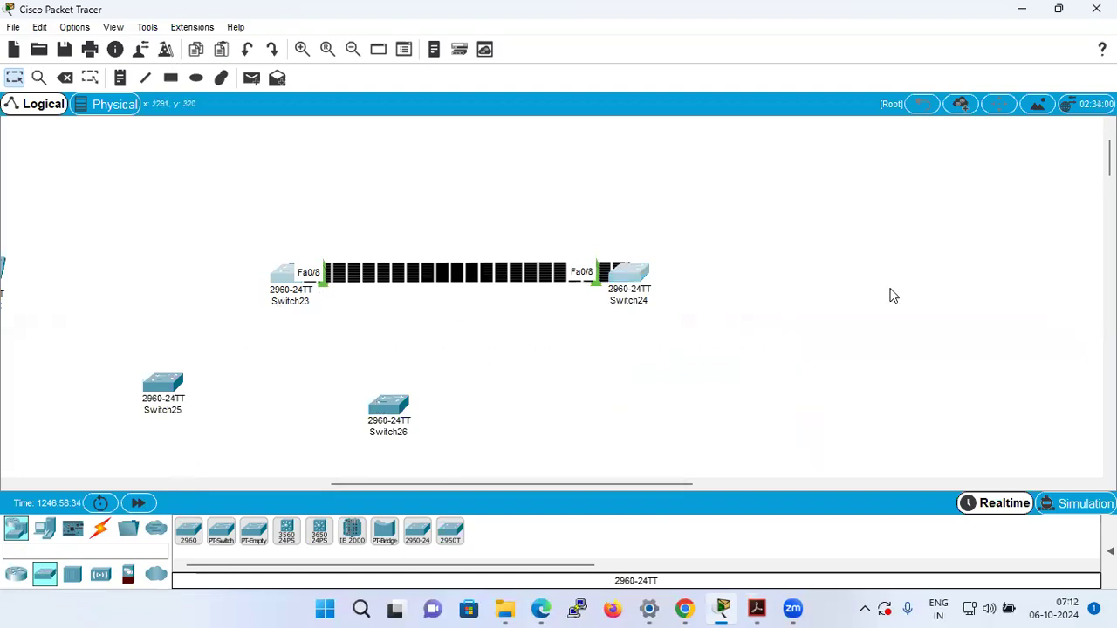
left_click_drag(214, 242, 874, 353)
left_click_drag(625, 270, 1115, 249)
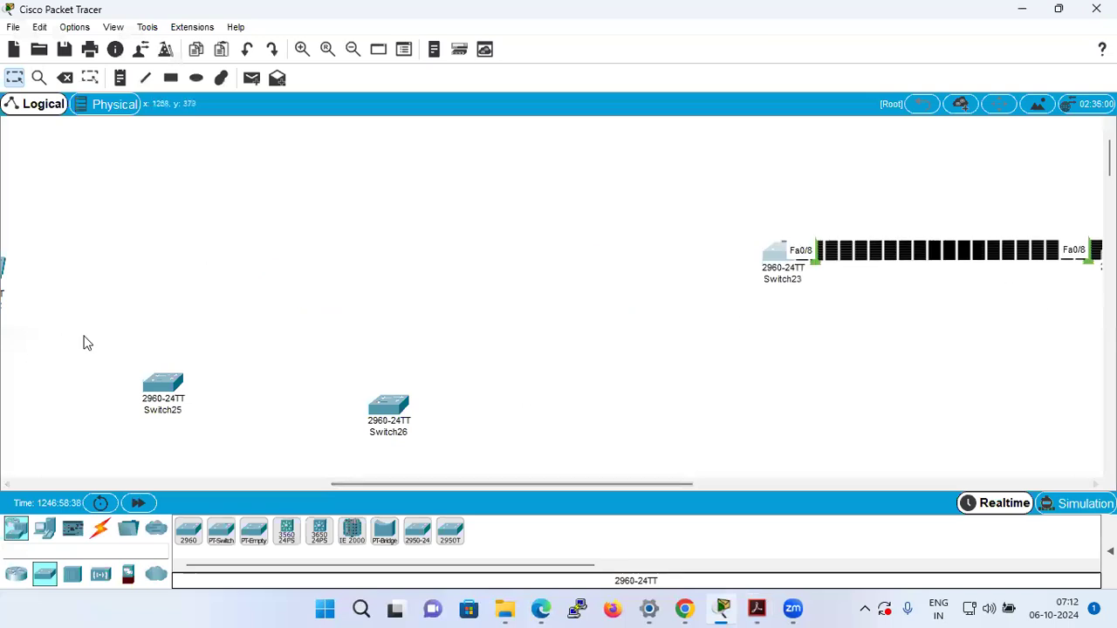
Move the two new switches up together and place a third 2960 switch below them to form a triangle.
left_click_drag(74, 329, 541, 472)
left_click_drag(392, 418, 411, 224)
left_click(487, 311)
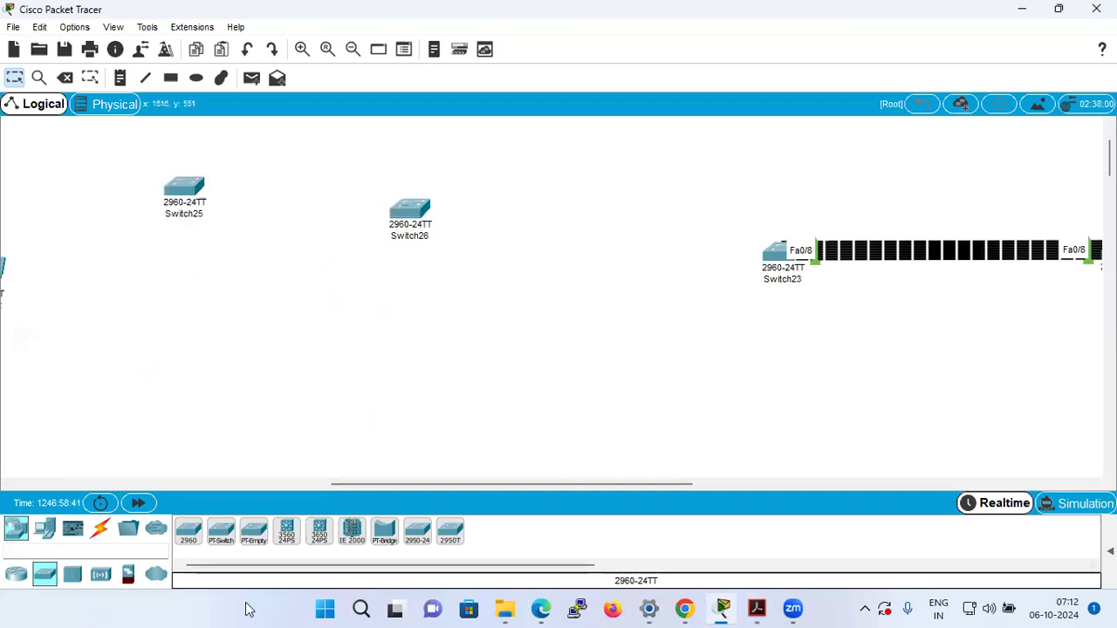
left_click(192, 532)
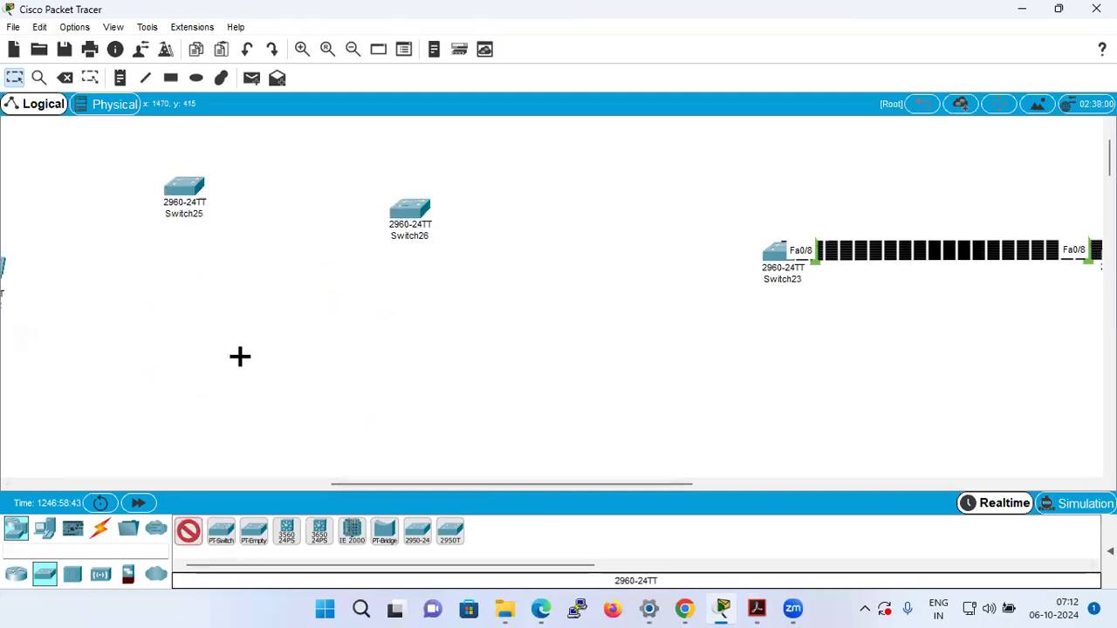
left_click(240, 356)
Link Switch25, Switch26 and Switch27 in a triangle with automatically chosen cables, and move Switch23 out of the visible area.
left_click(100, 528)
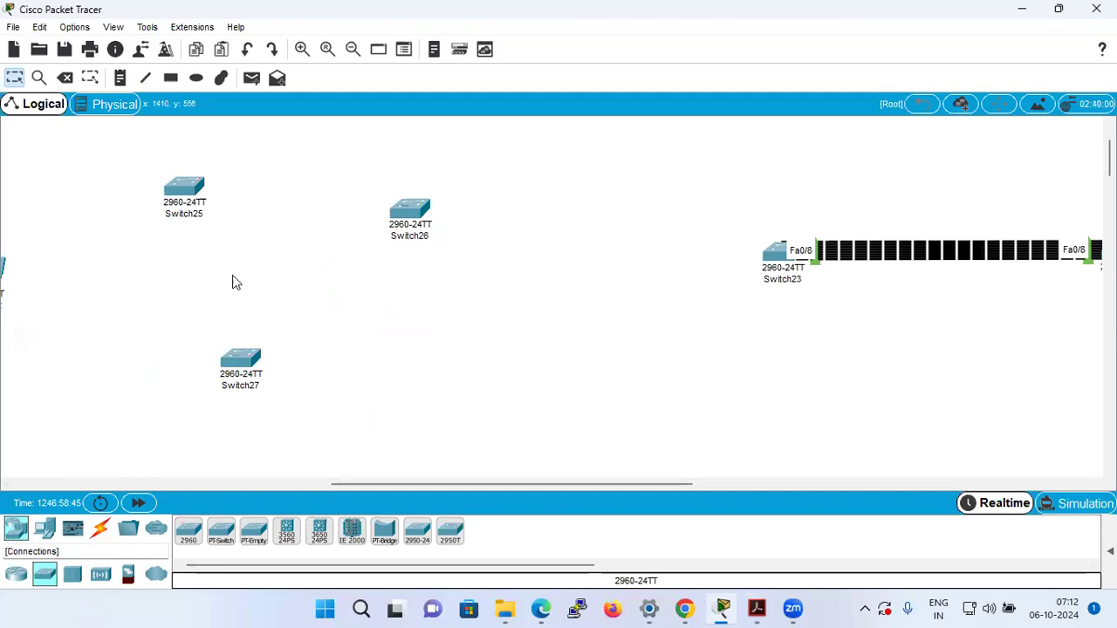
left_click(187, 531)
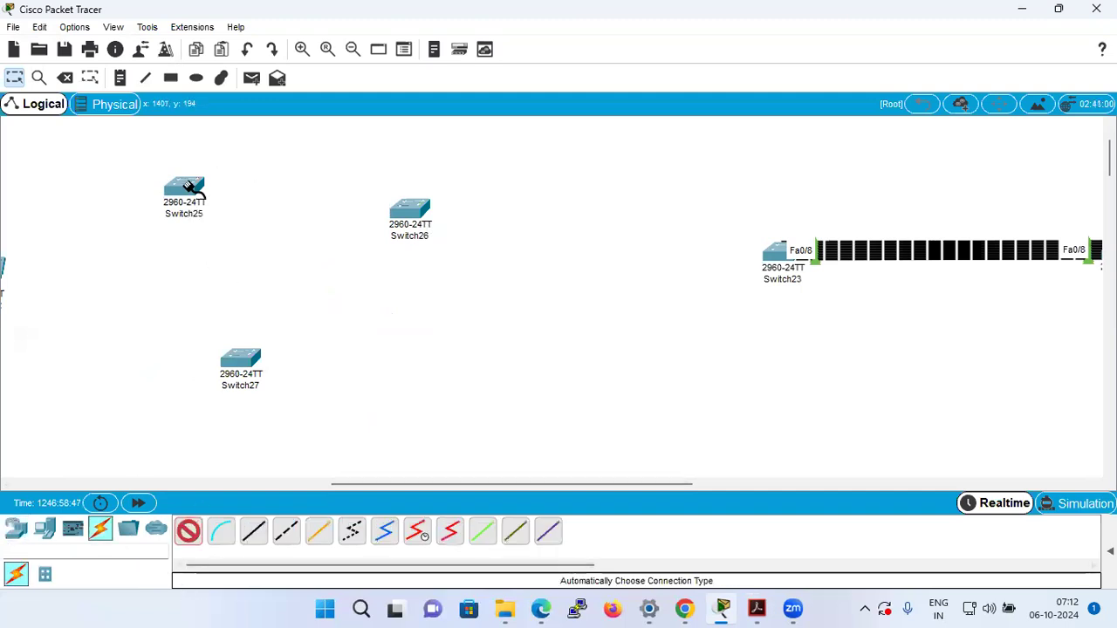
left_click(242, 374)
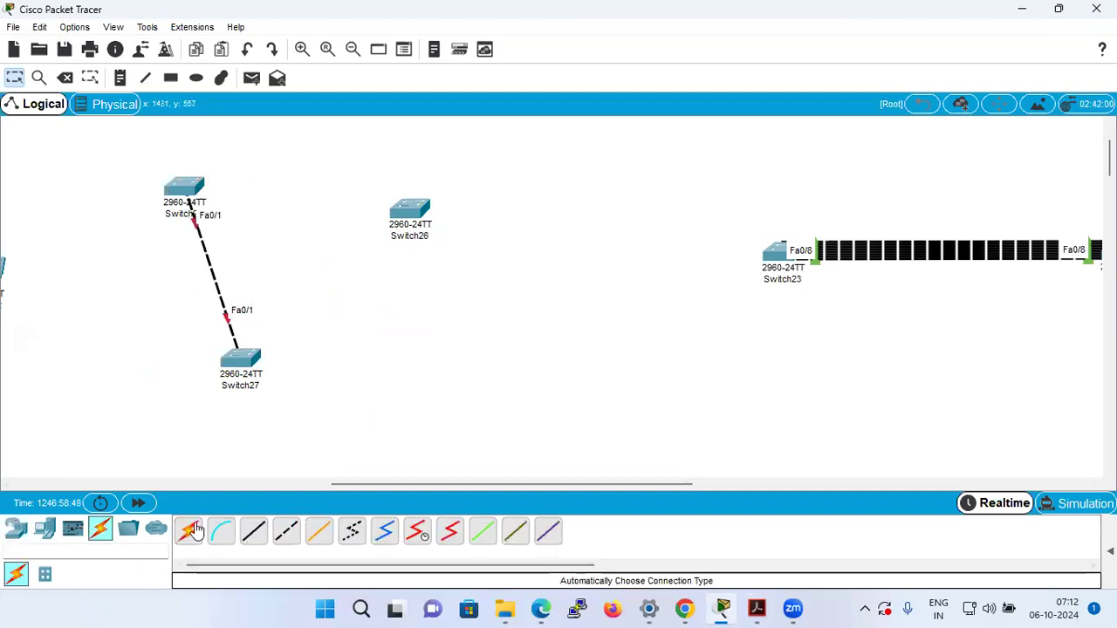
left_click(242, 357)
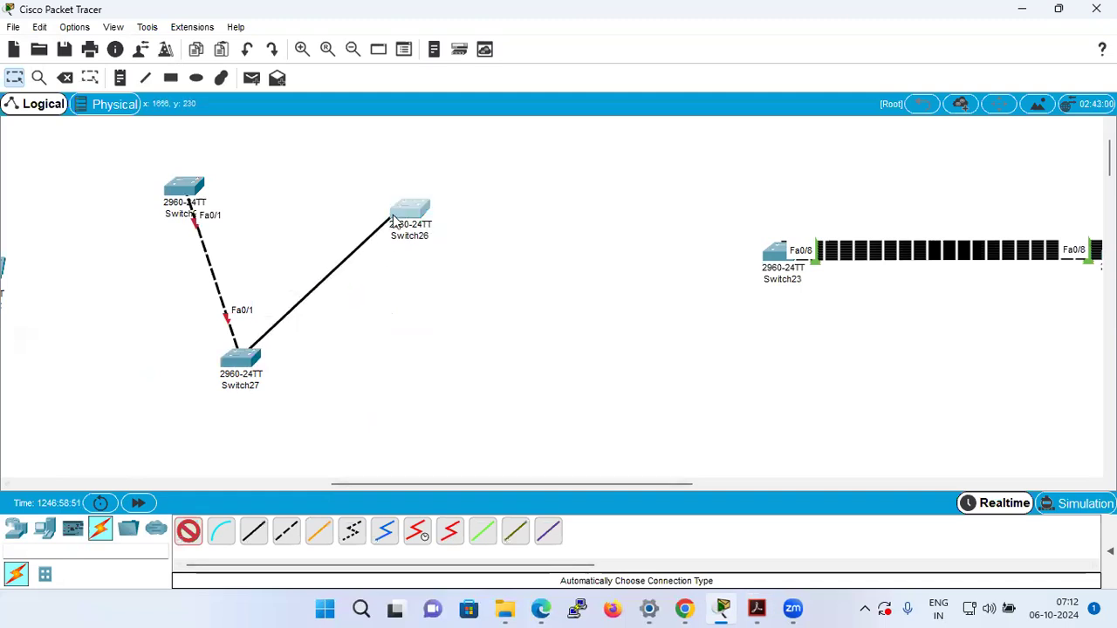
left_click(402, 219)
left_click(194, 530)
left_click(199, 187)
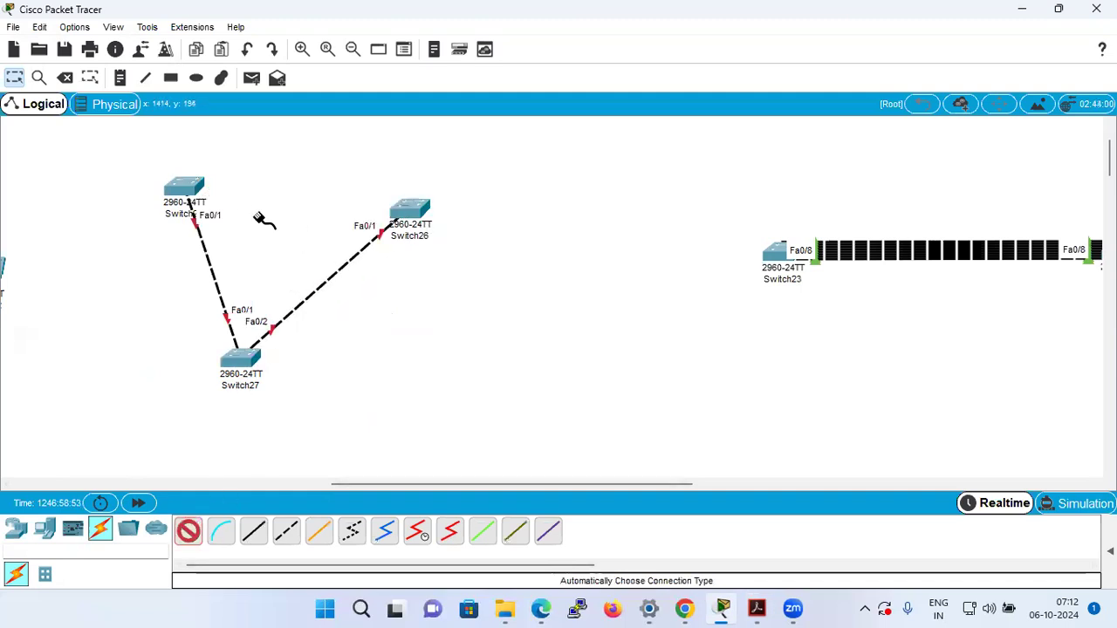
left_click(396, 216)
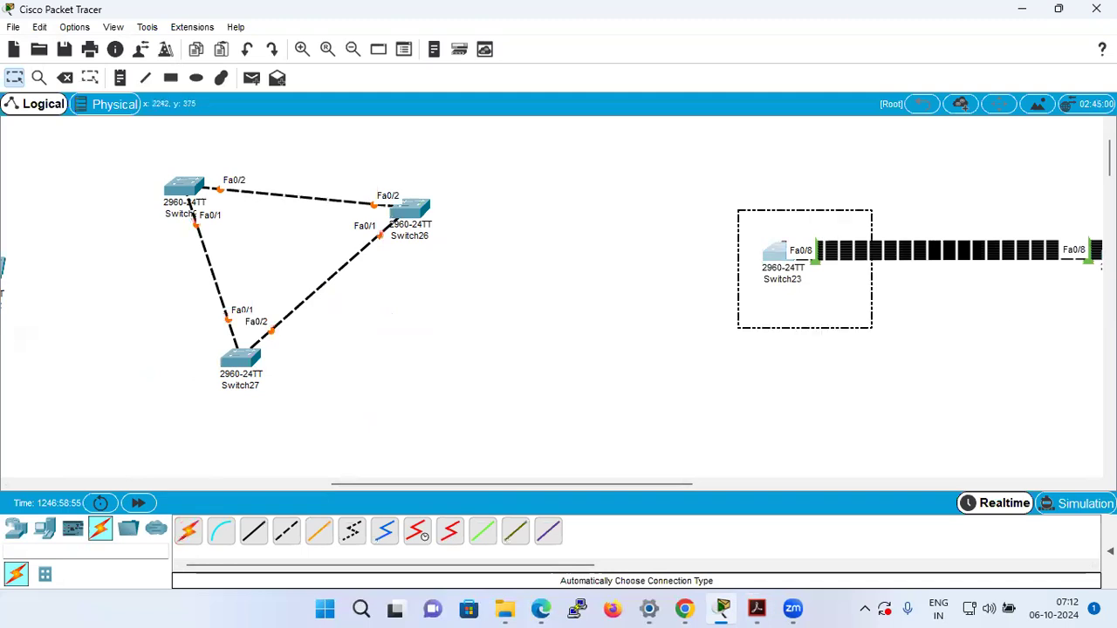
left_click_drag(770, 253, 1115, 253)
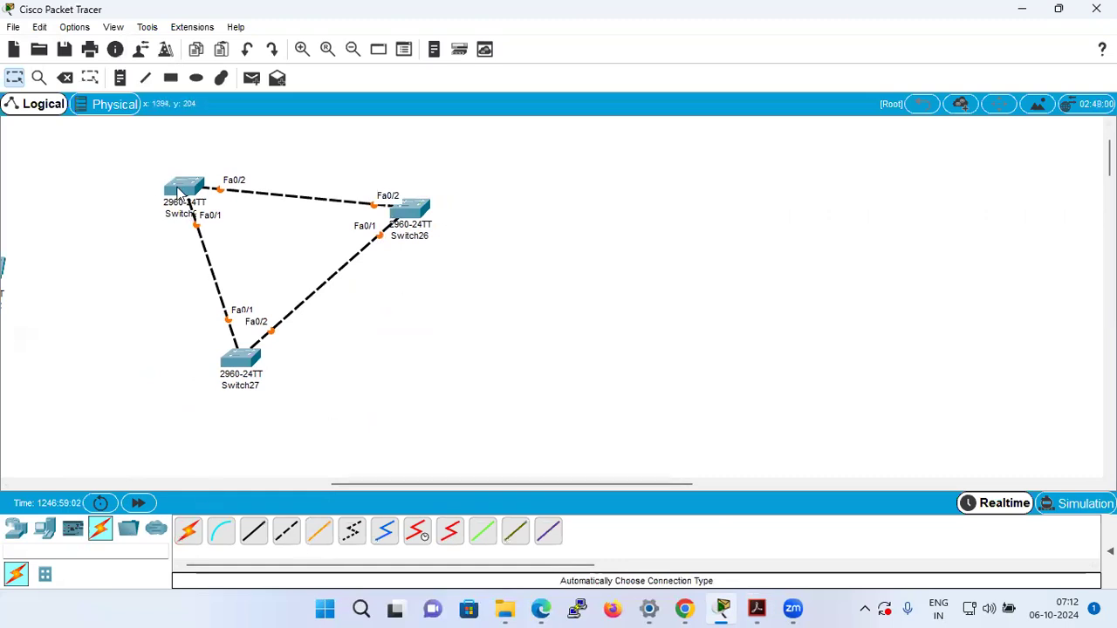
Open Switch25's command line, enter global configuration mode with en and config t, and maximize its window.
left_click(178, 193)
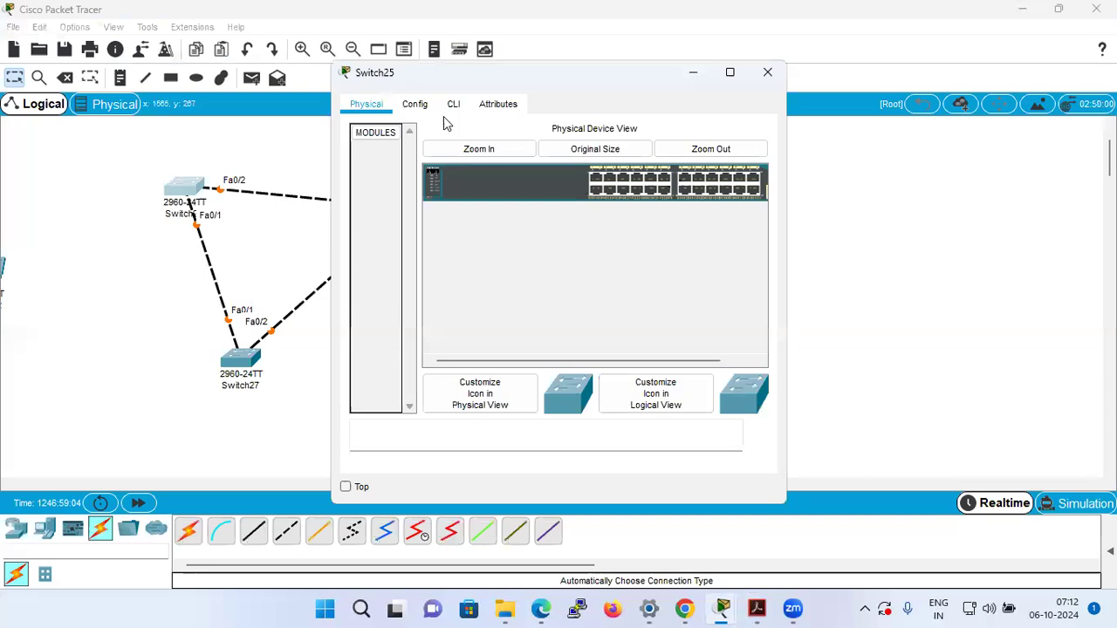
left_click(452, 113)
key("Return")
key("Return")
key("Return")
key("Return")
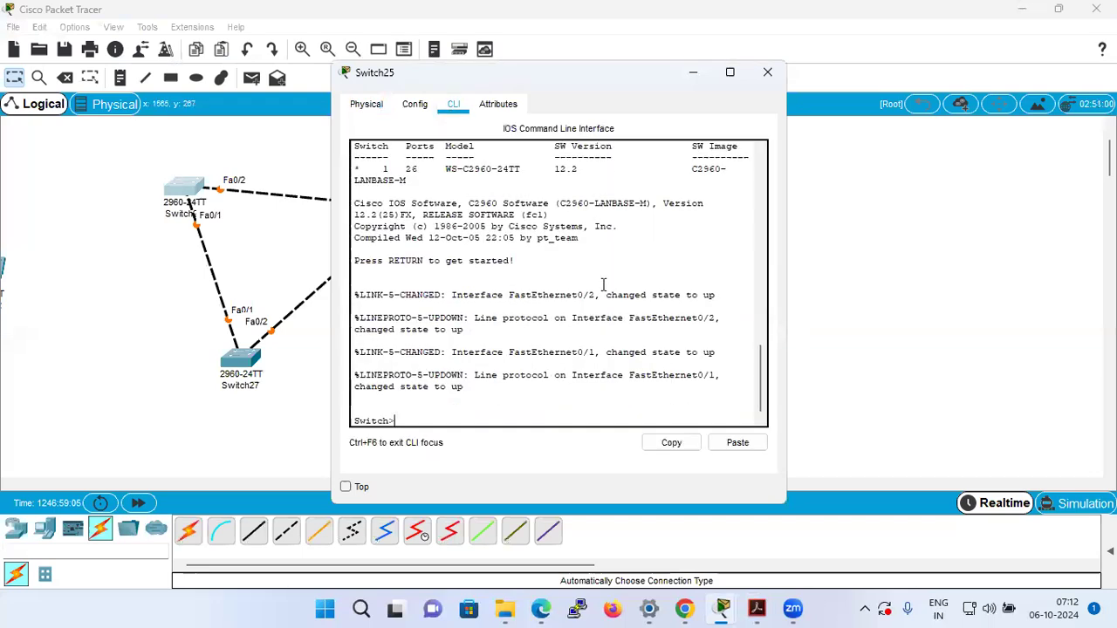
type("en")
key("Return")
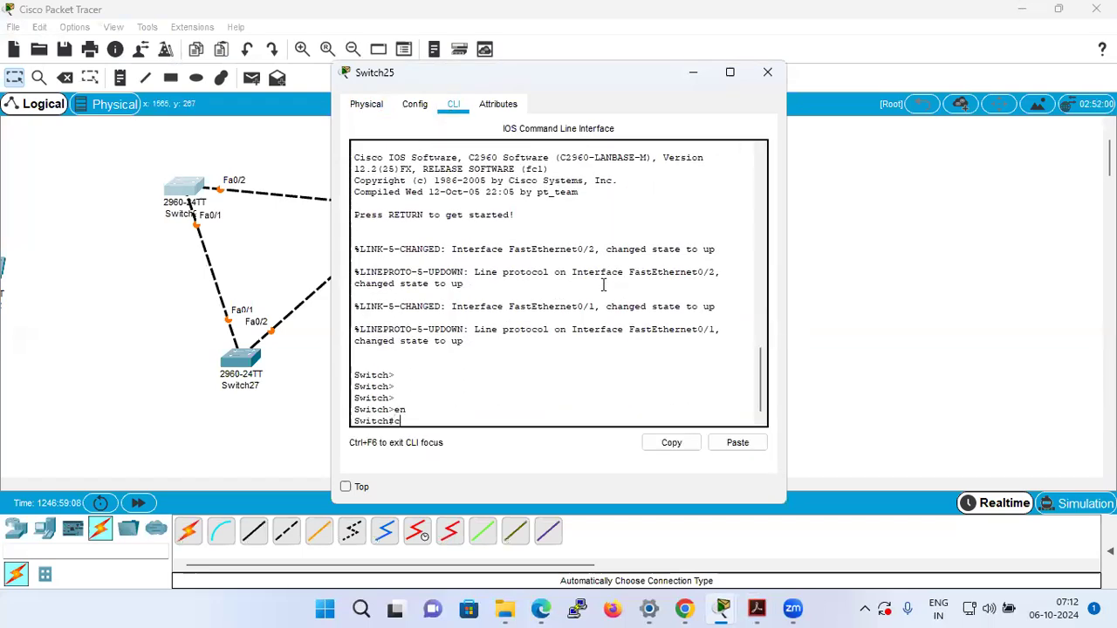
type("config t")
key("Return")
left_click(729, 72)
List the available spanning-tree modes, set Switch25 to spanning-tree mode rapid-pvst, and close its window.
type("sp")
key("Tab")
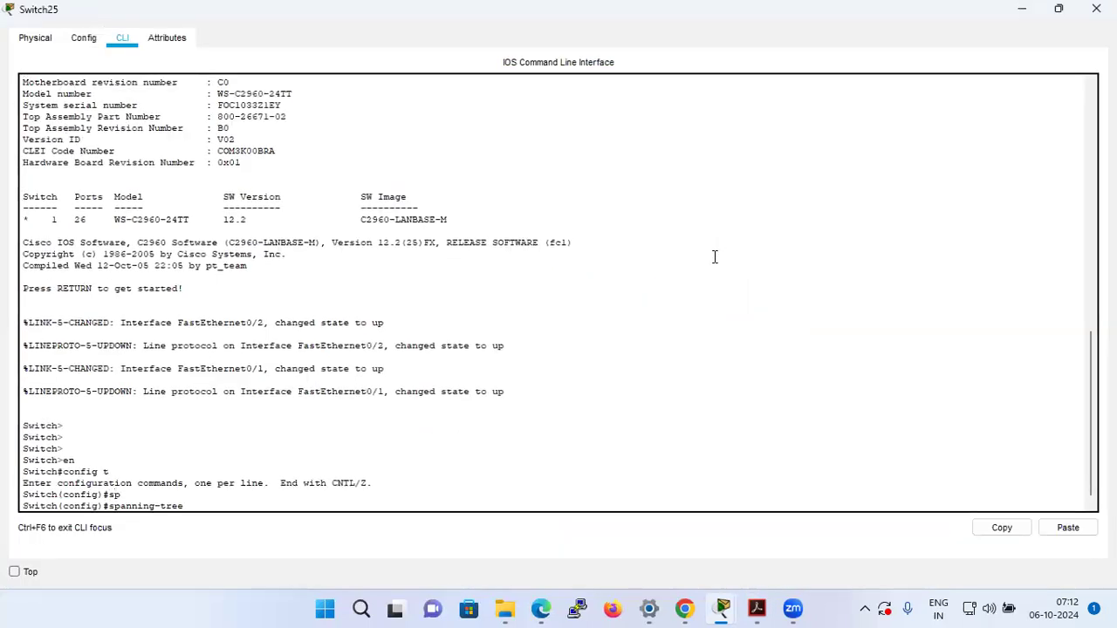
type("mo")
key("Tab")
type("?")
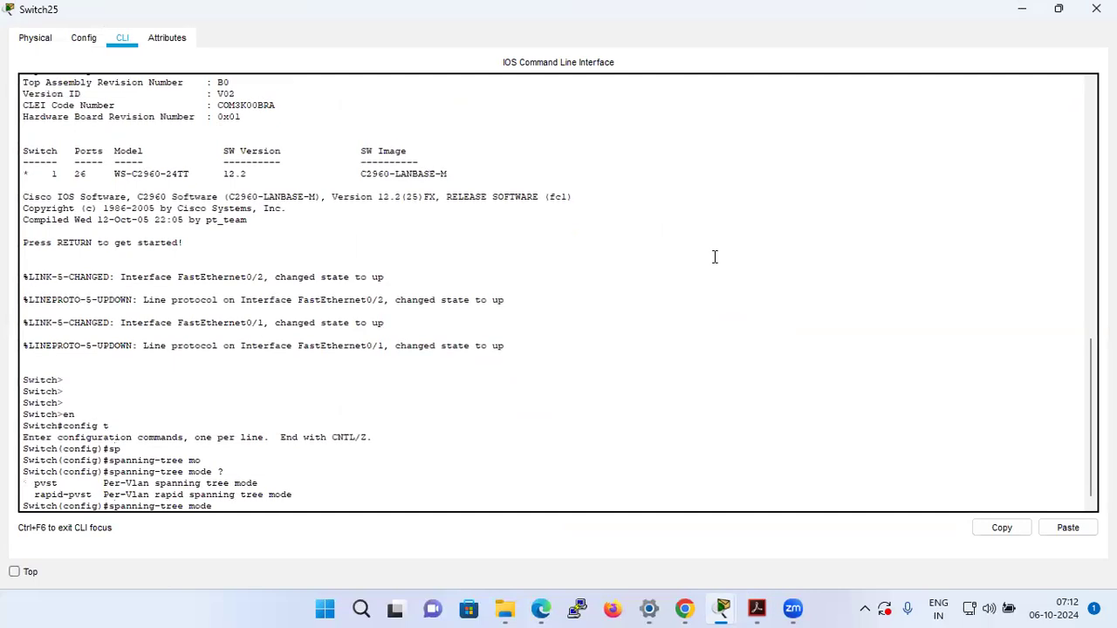
type("ra")
key("Tab")
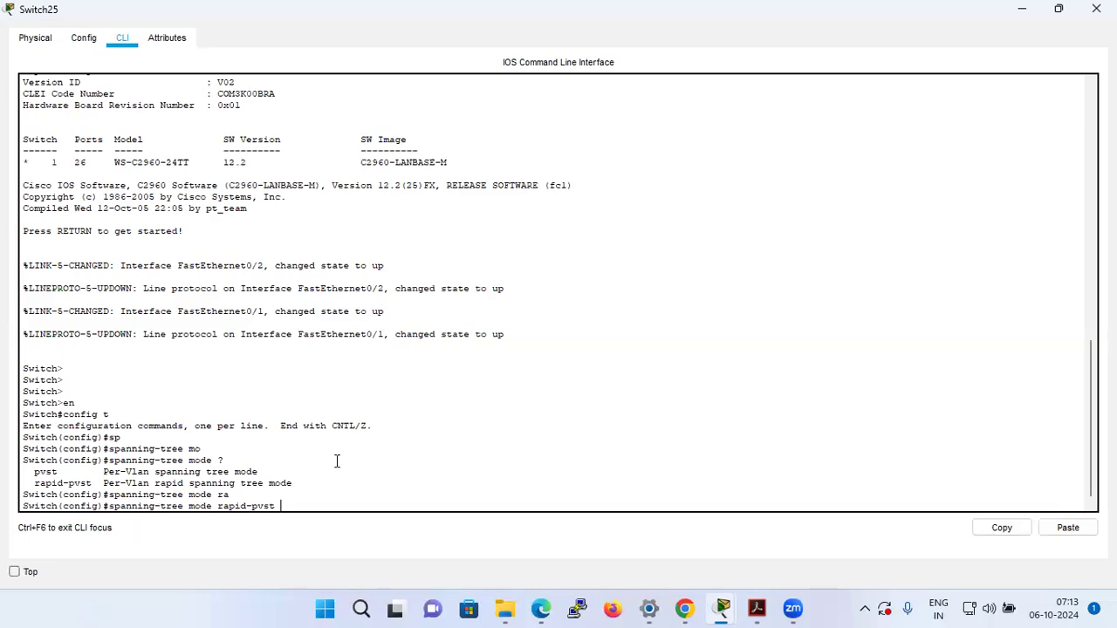
key("Return")
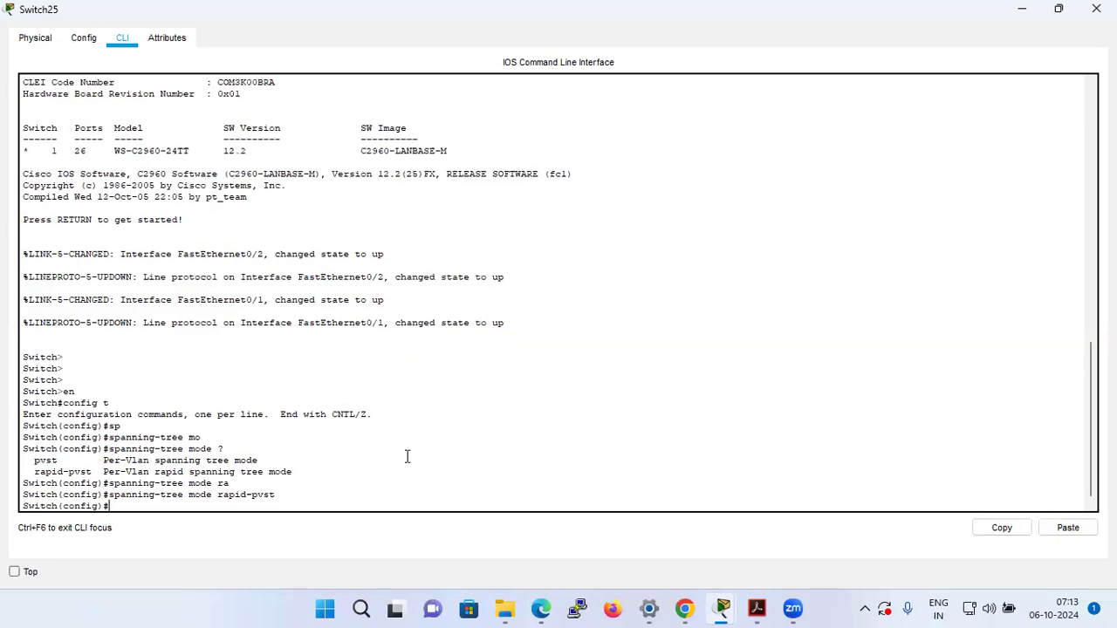
left_click(1095, 9)
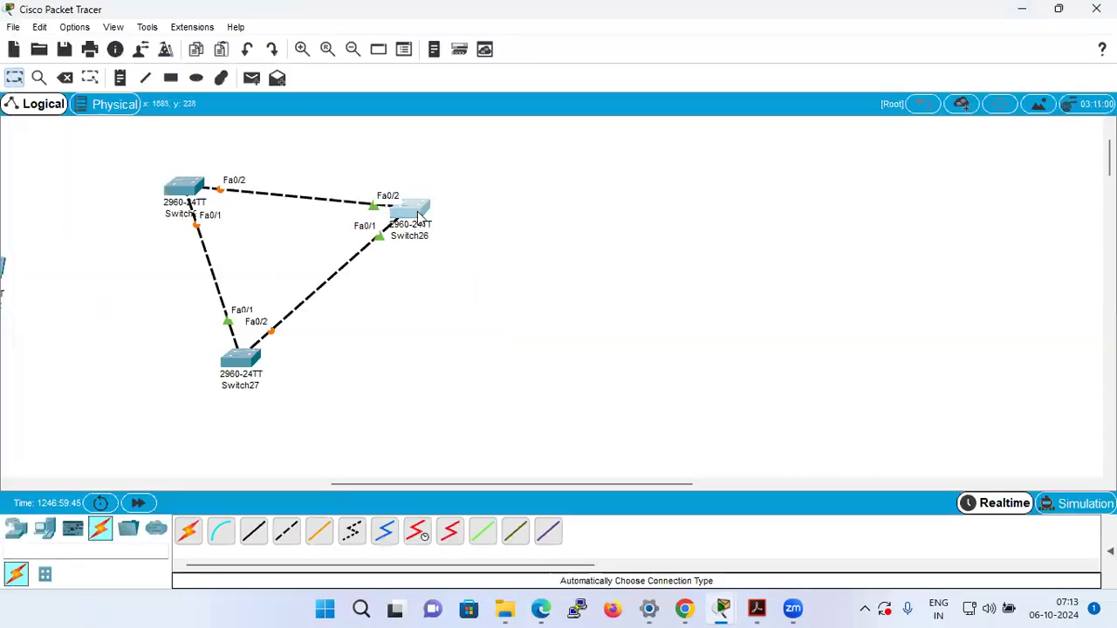
Open Switch26's command line and enter global configuration mode with en and config t.
left_click(454, 104)
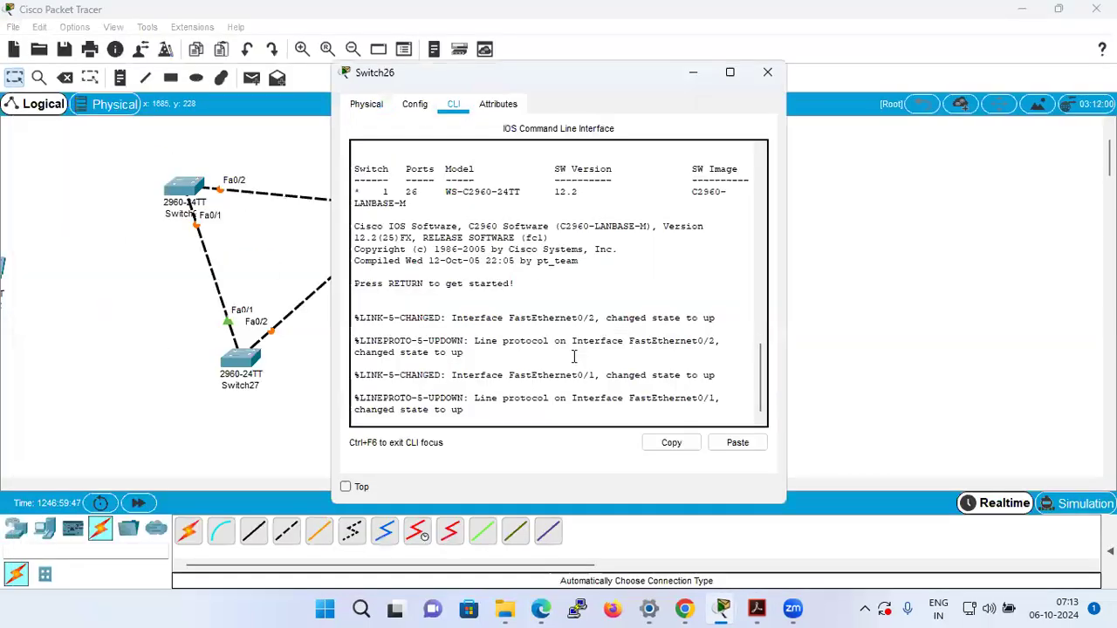
key("Return")
key("Return")
type("en")
key("Return")
type("config t")
key("Return")
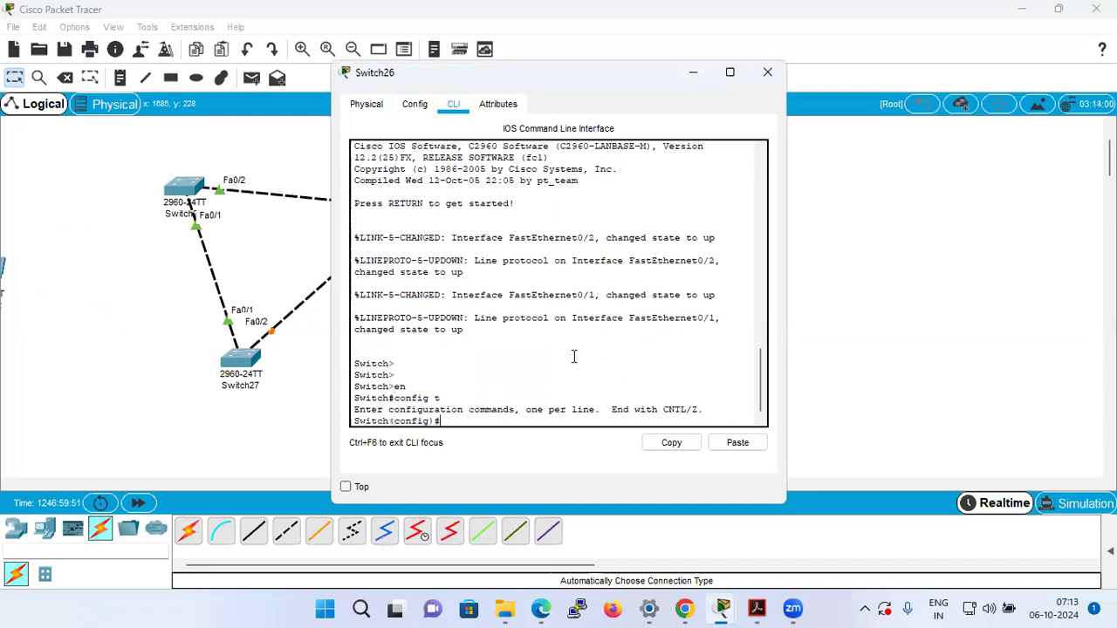
Set Switch26 to spanning-tree mode rapid-pvst and leave its window.
type("sp")
key("Tab")
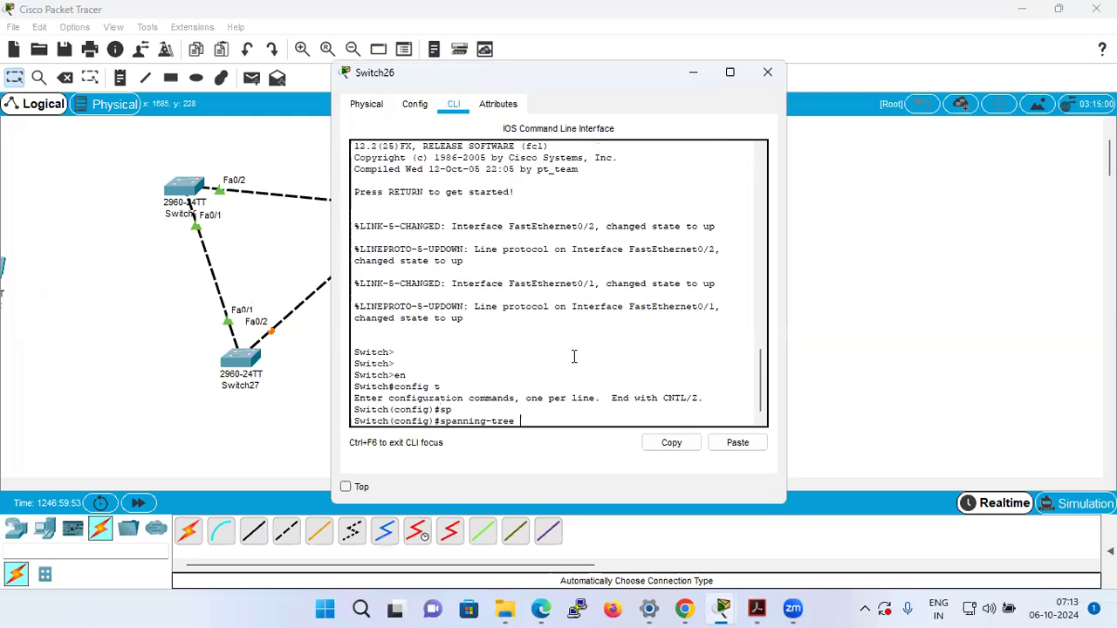
type("mo")
key("Tab")
type("r")
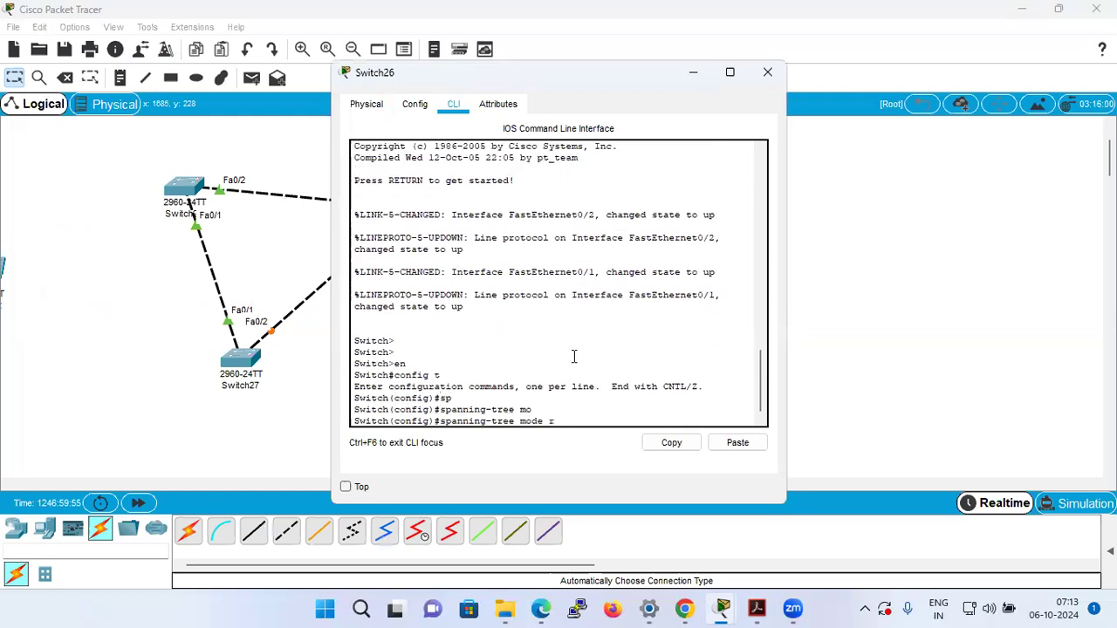
key("Tab")
key("Return")
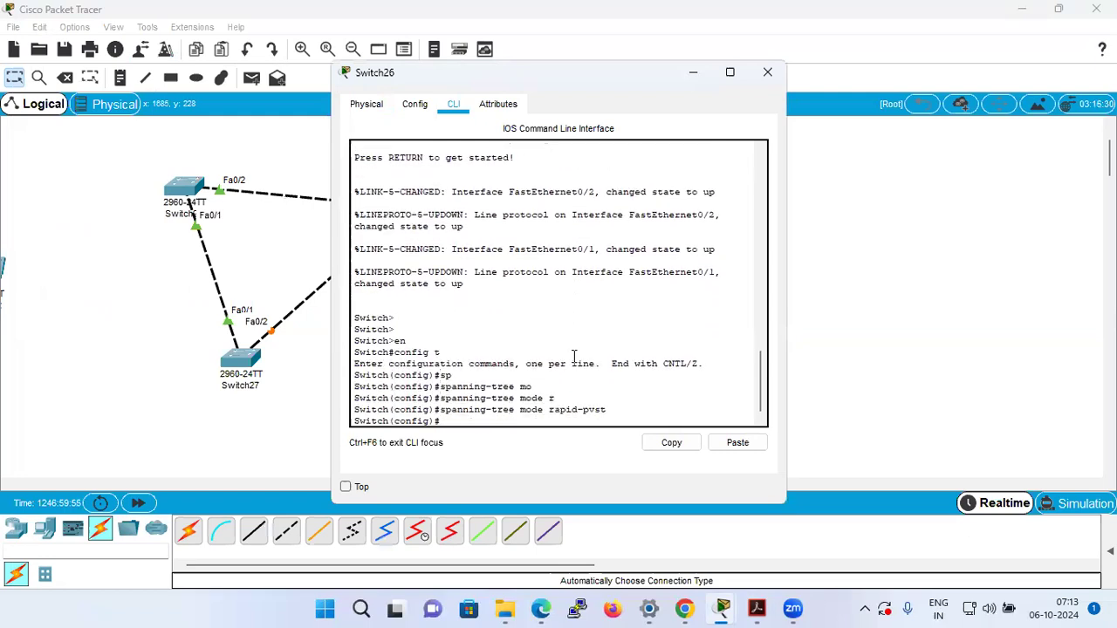
left_click(136, 433)
Open Switch27's command line beside the topology and enter privileged mode with en.
left_click(244, 362)
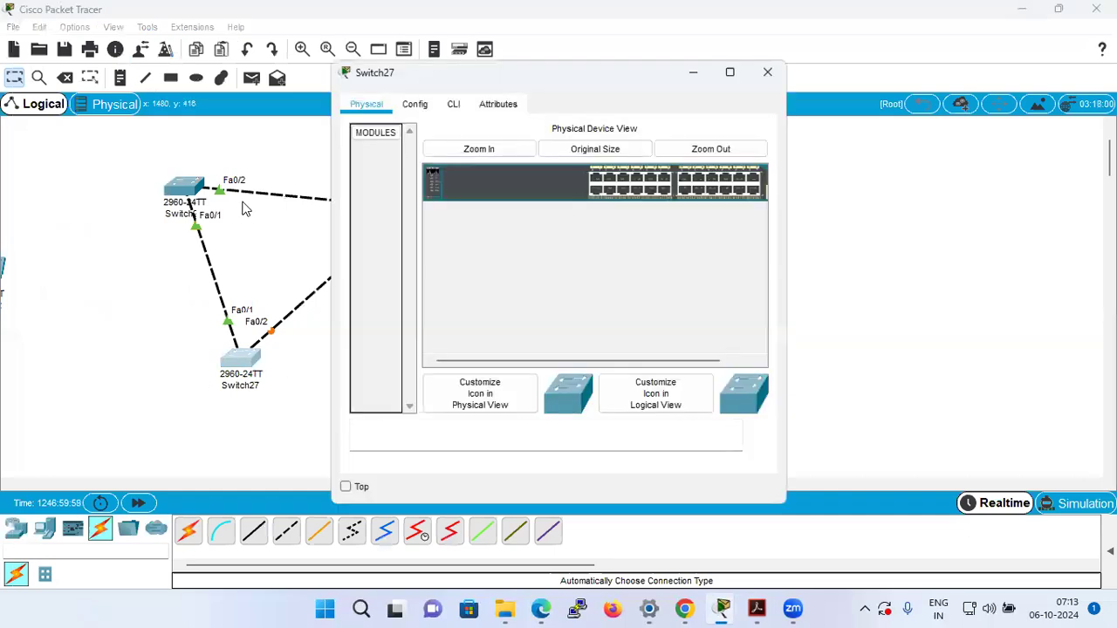
left_click_drag(486, 74, 688, 131)
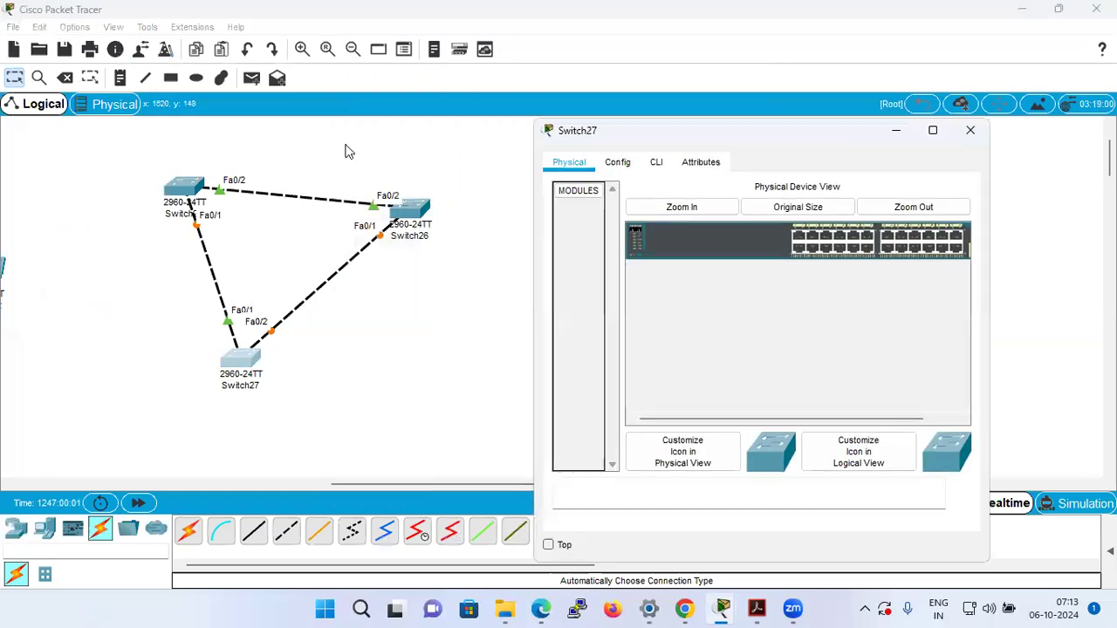
left_click(656, 163)
key("Return")
key("Return")
key("Return")
type("en")
key("Return")
type("config t")
key("Return")
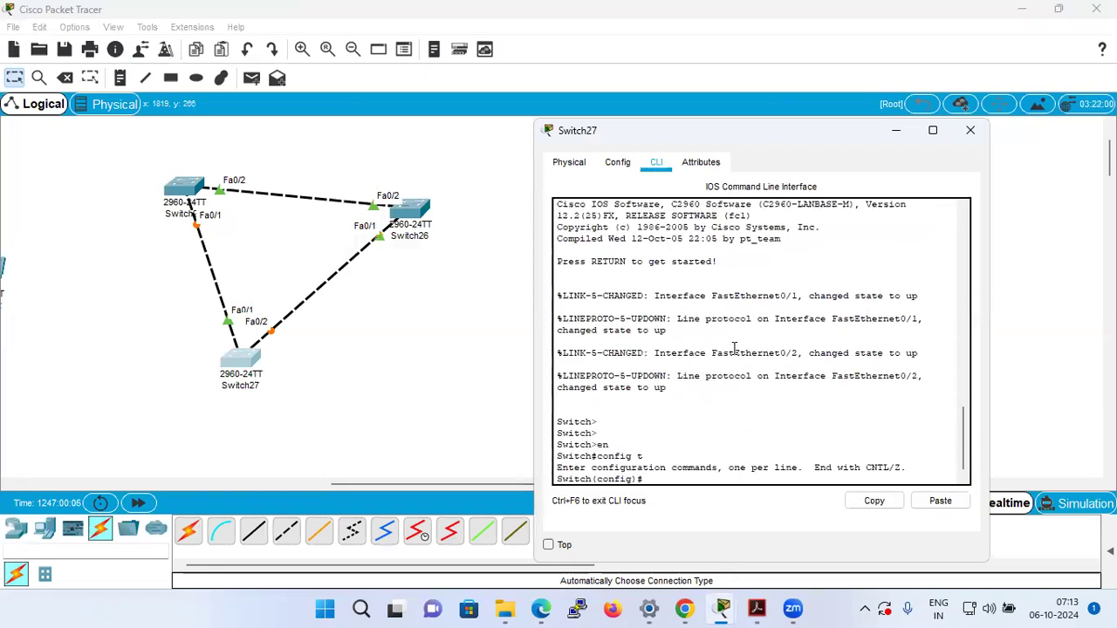
key("Return")
type("exit")
key("Return")
key("Return")
key("Return")
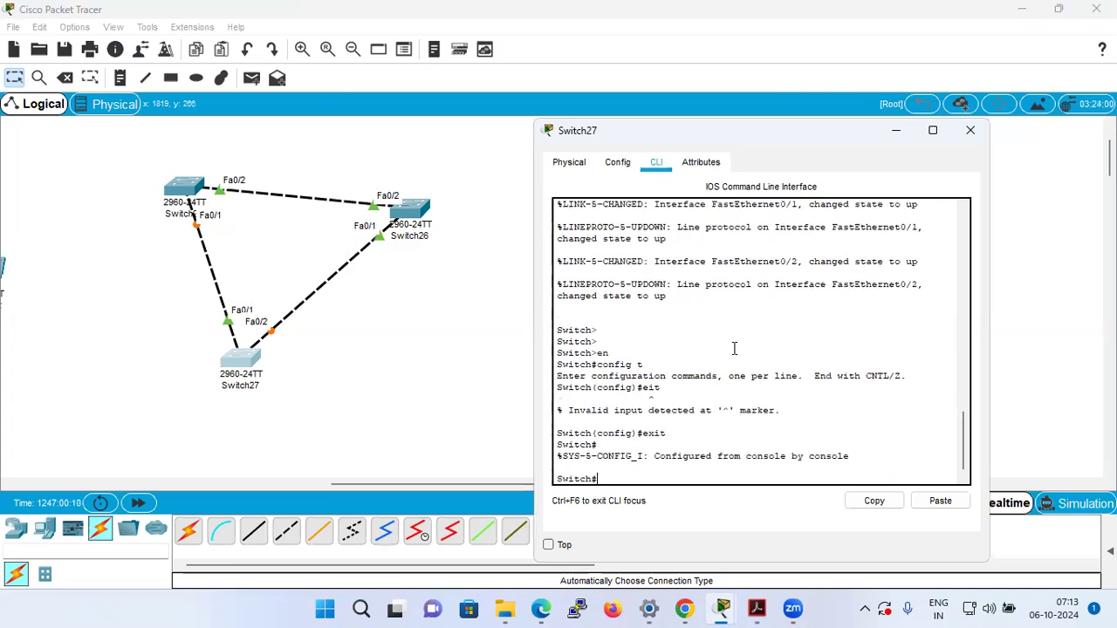
Run show spanning-tree on Switch27 and examine which spanning-tree protocol is enabled.
type("show sp")
key("Tab")
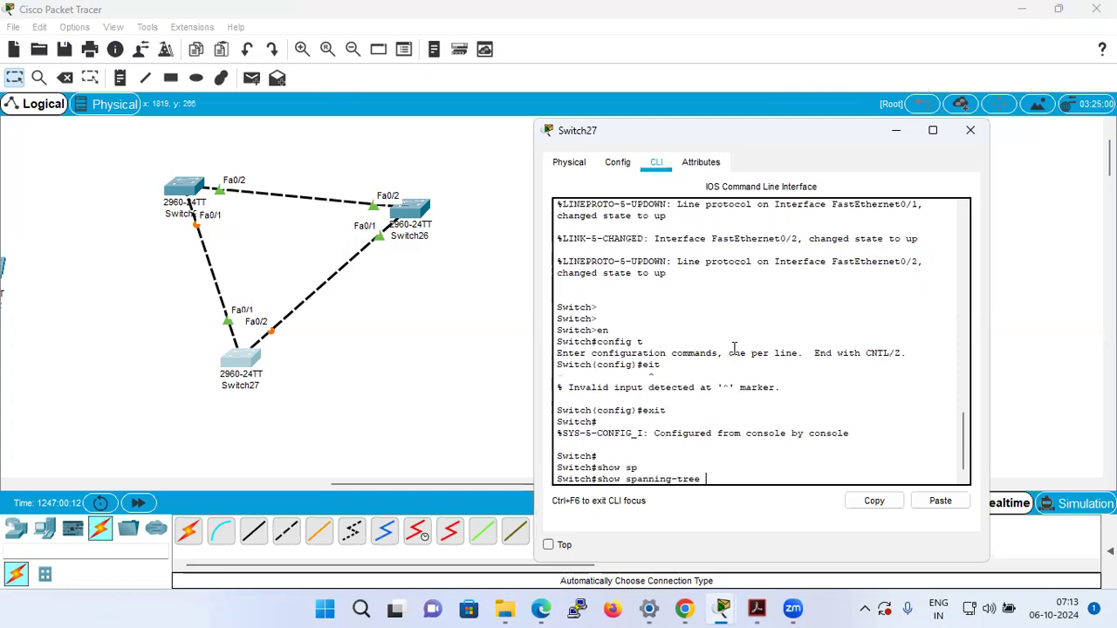
key("Return")
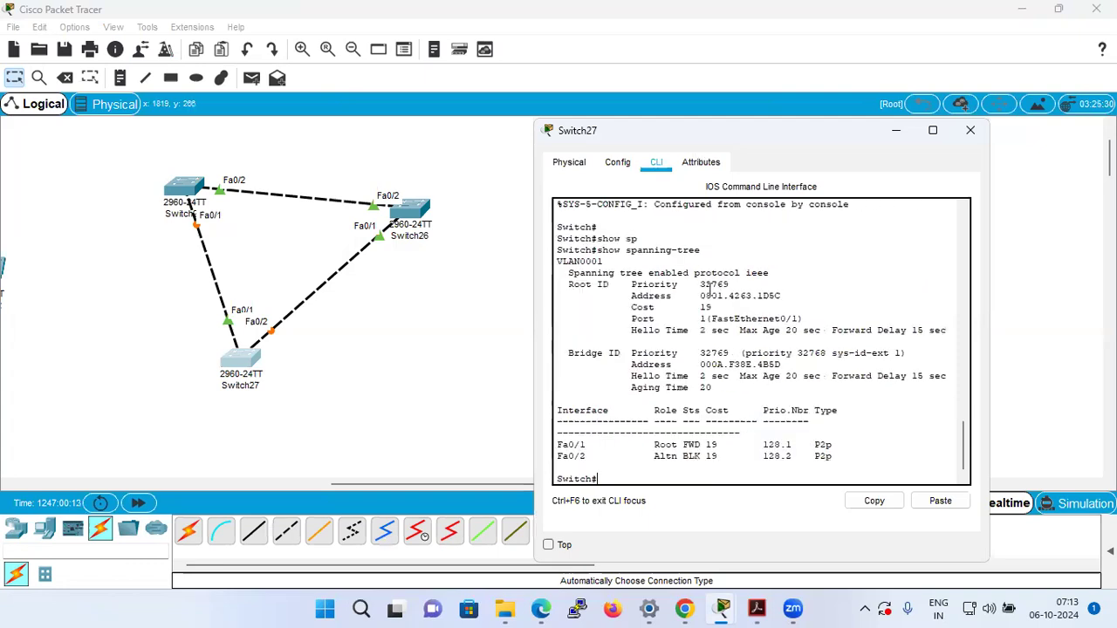
left_click_drag(600, 276, 749, 281)
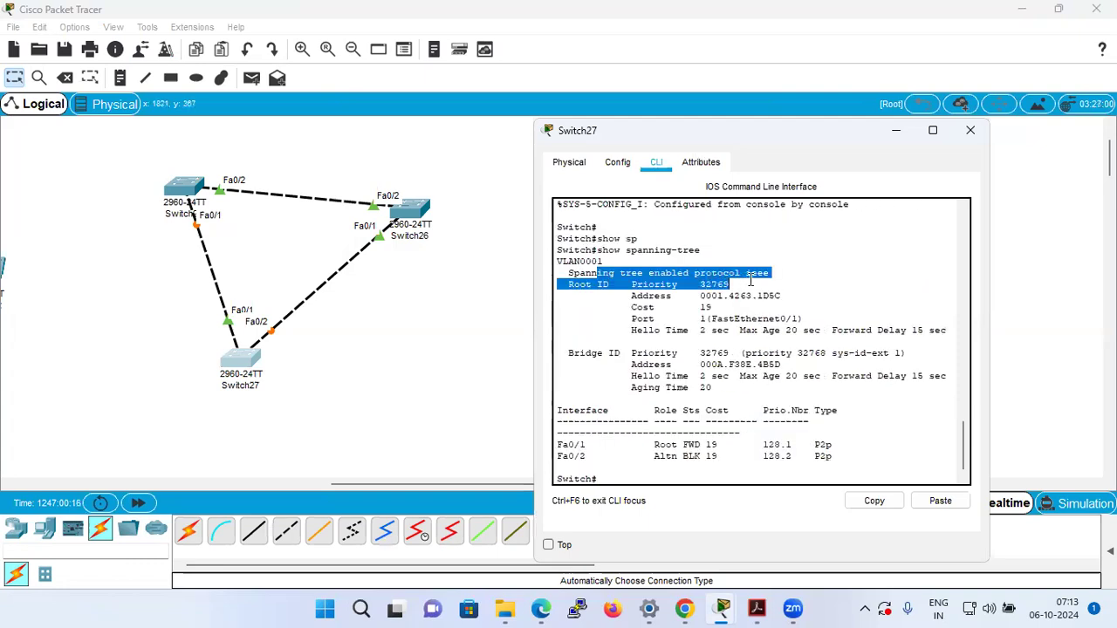
left_click(712, 402)
key("Return")
key("Return")
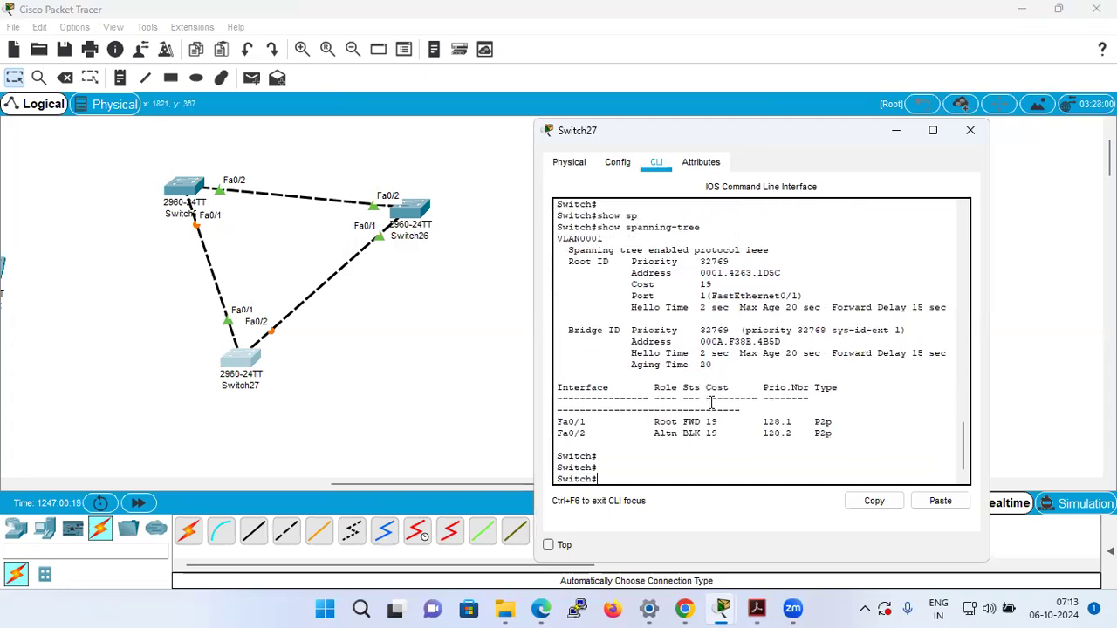
Set Switch27 to spanning-tree mode rapid-pvst from global configuration mode and return to privileged mode.
type("config t")
key("Return")
type("spanning-tree m")
key("Tab")
type("mo")
key("Tab")
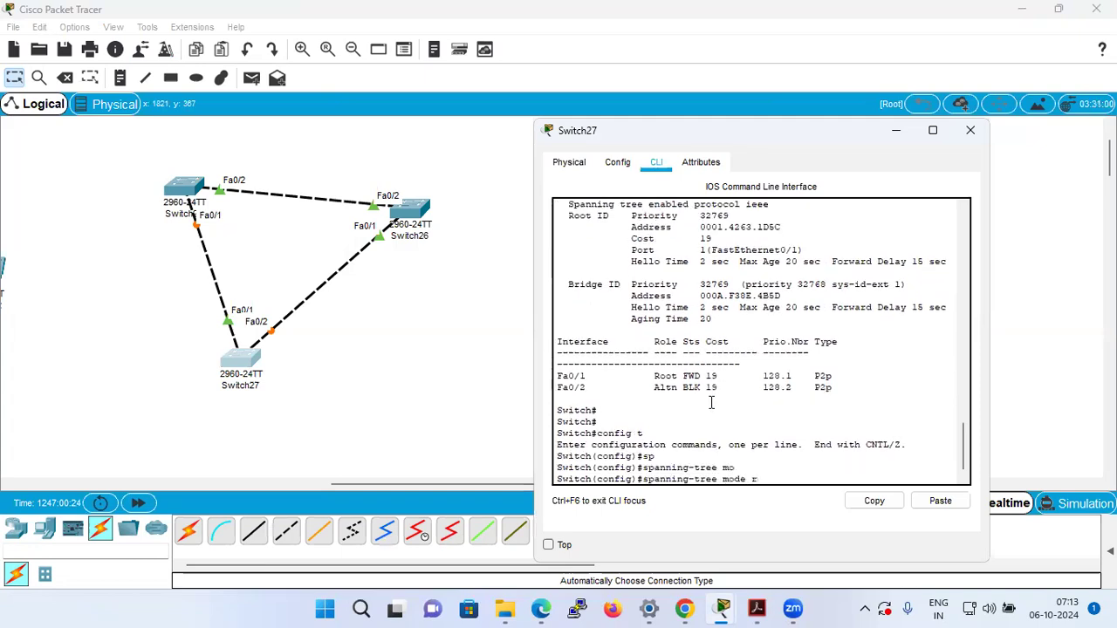
type("r")
key("Tab")
key("Return")
key("ctrl+z")
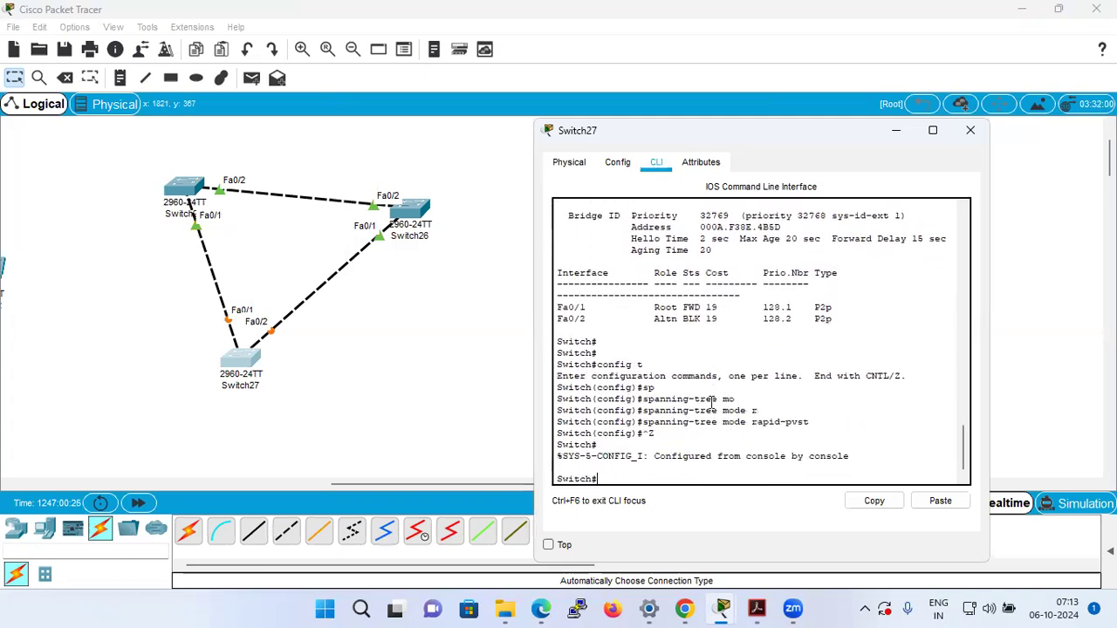
List the show spanning-tree options on Switch27, run show spanning-tree, and check the enabled protocol line.
key("Return")
type("sh")
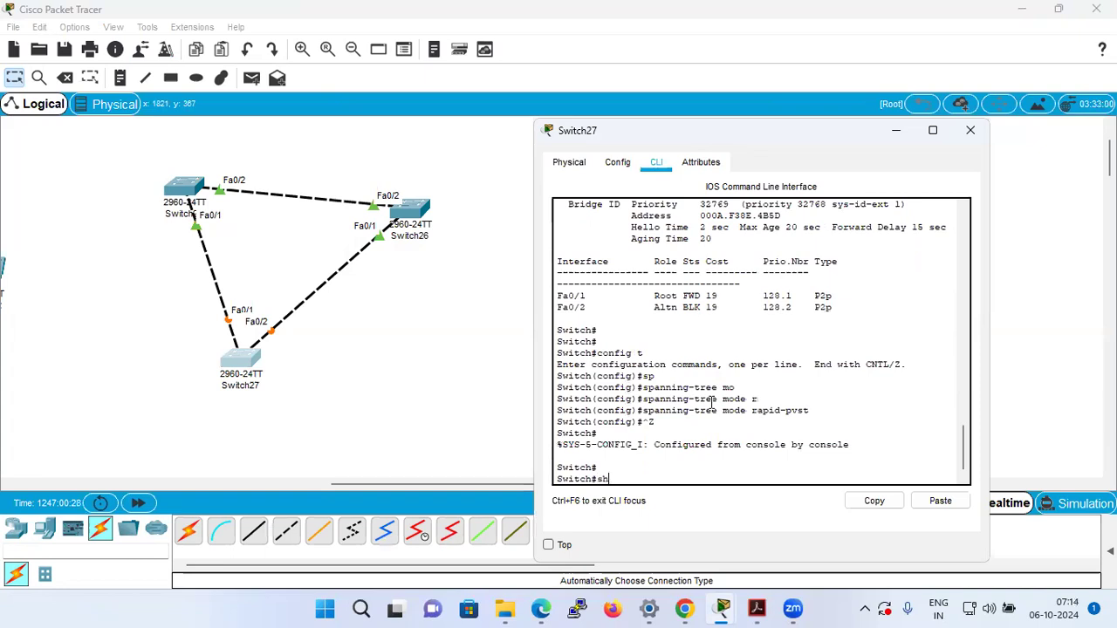
type("wo s")
key("Tab")
type("p")
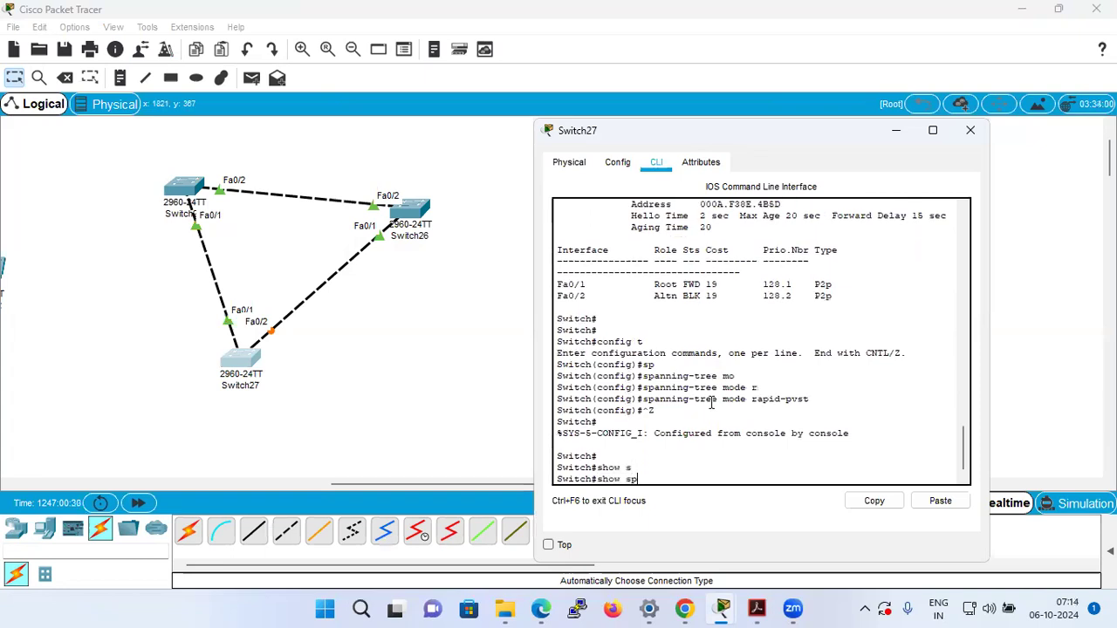
key("Tab")
type("?")
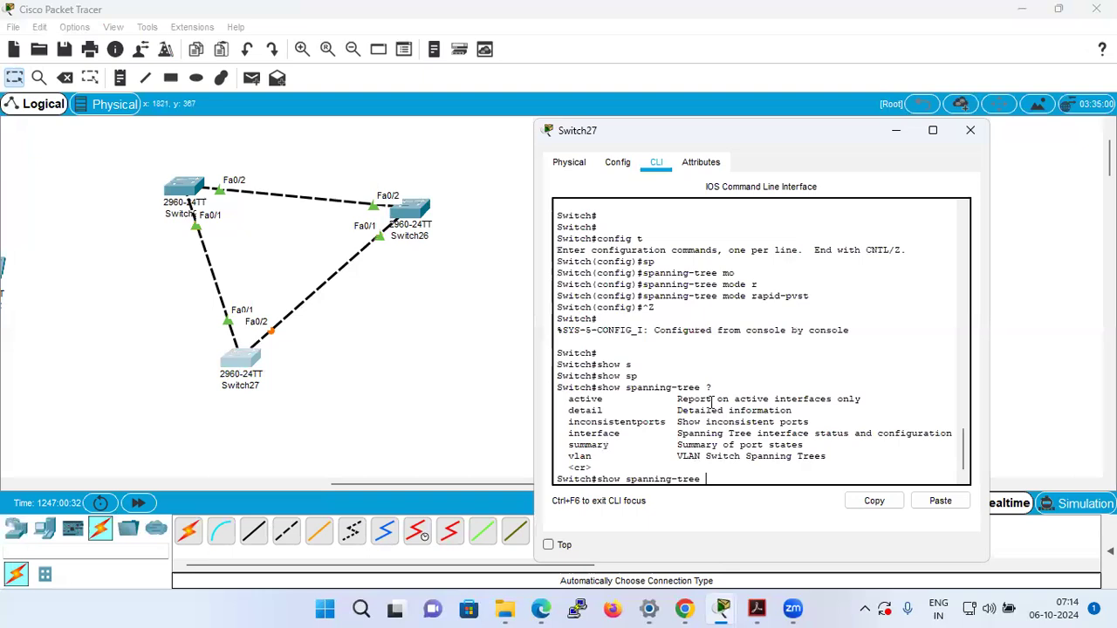
key("Return")
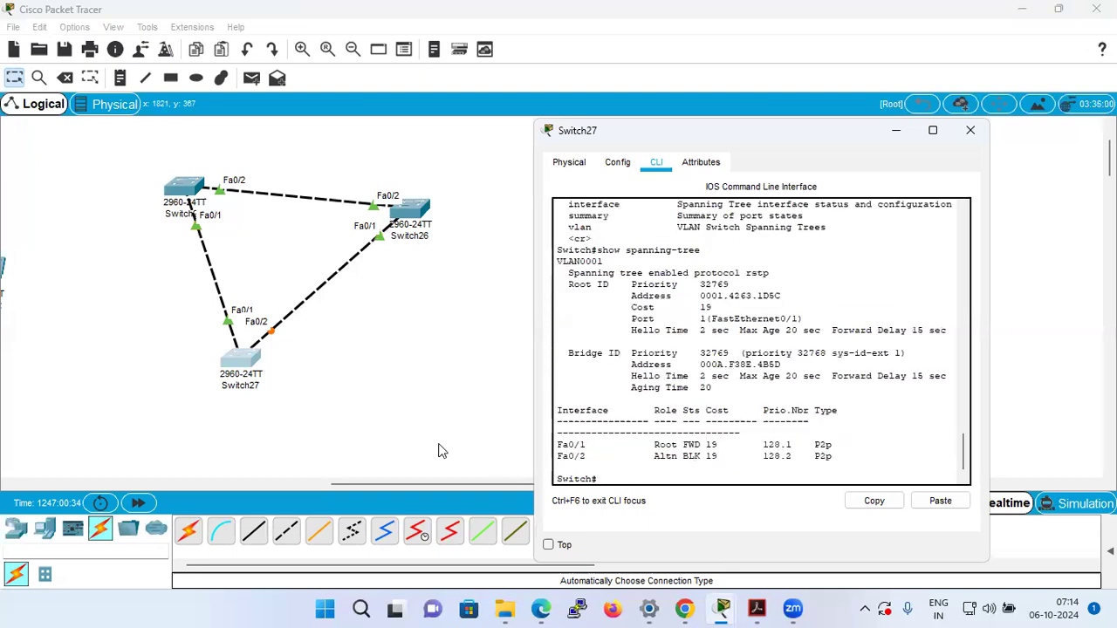
triple_click(689, 277)
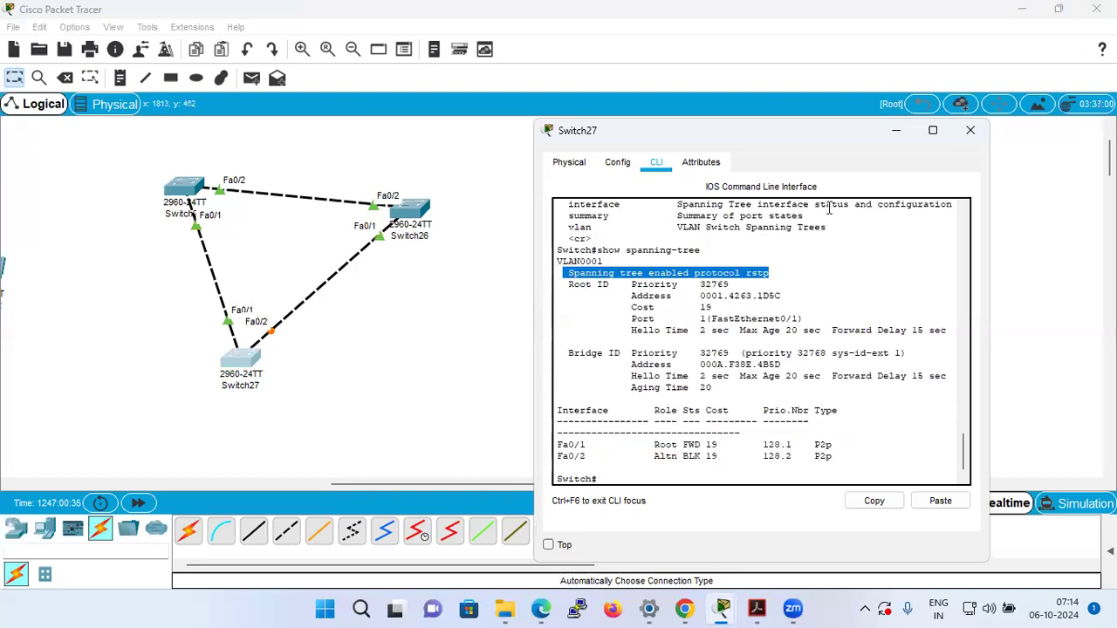
Maximize Switch27's window and compare the enabled protocol line in the earlier and latest show spanning-tree outputs.
left_click(932, 130)
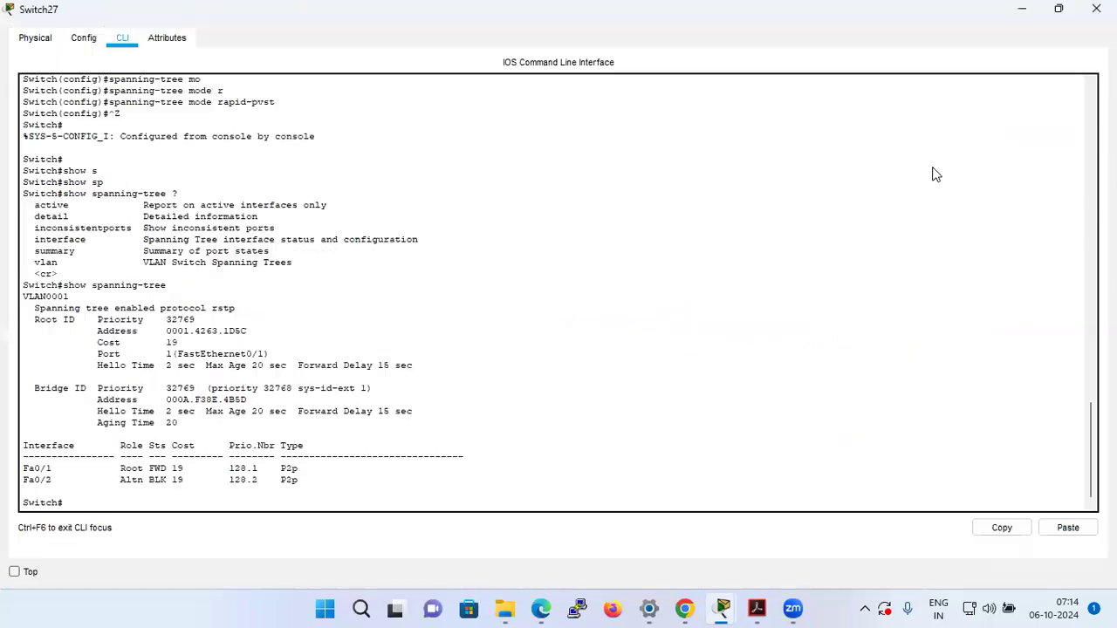
scroll(256, 222, "up", 6)
scroll(253, 186, "up", 4)
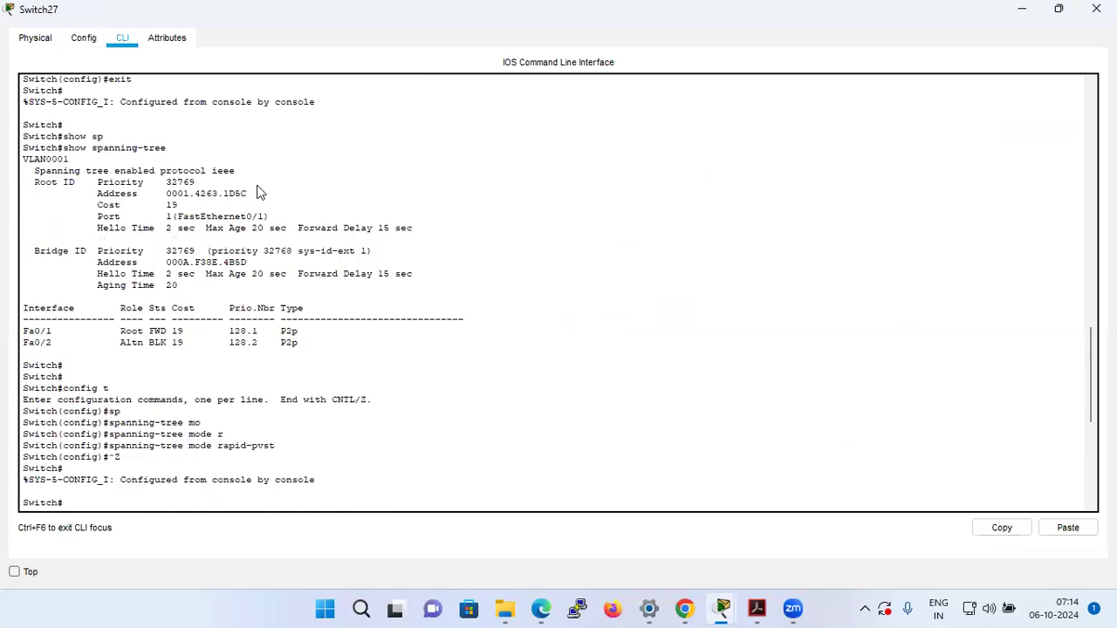
left_click_drag(38, 171, 236, 171)
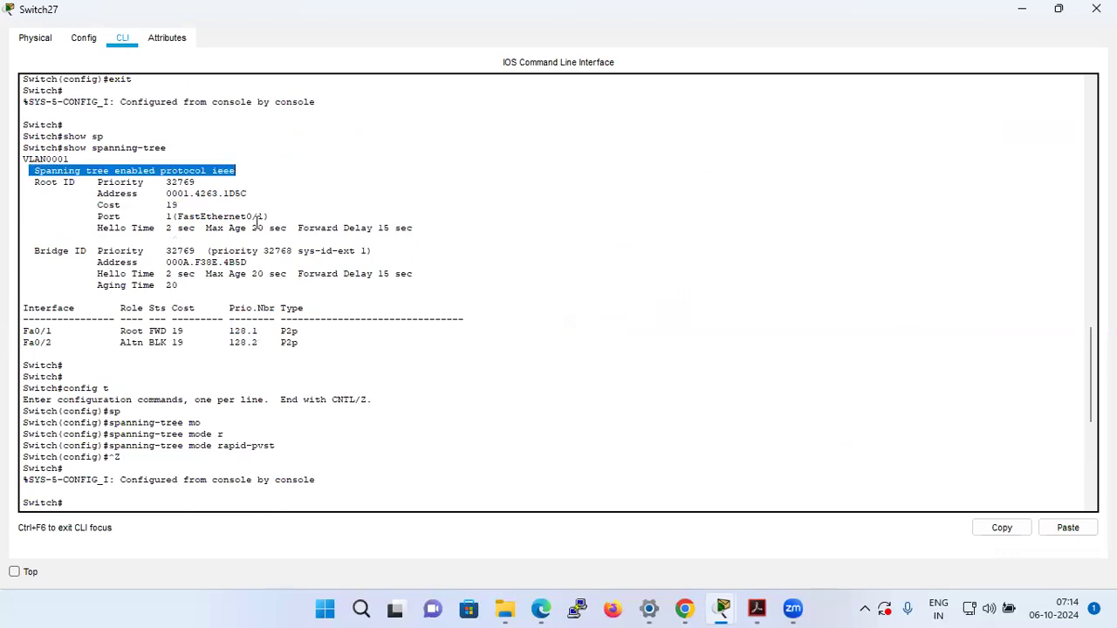
scroll(262, 223, "down", 10)
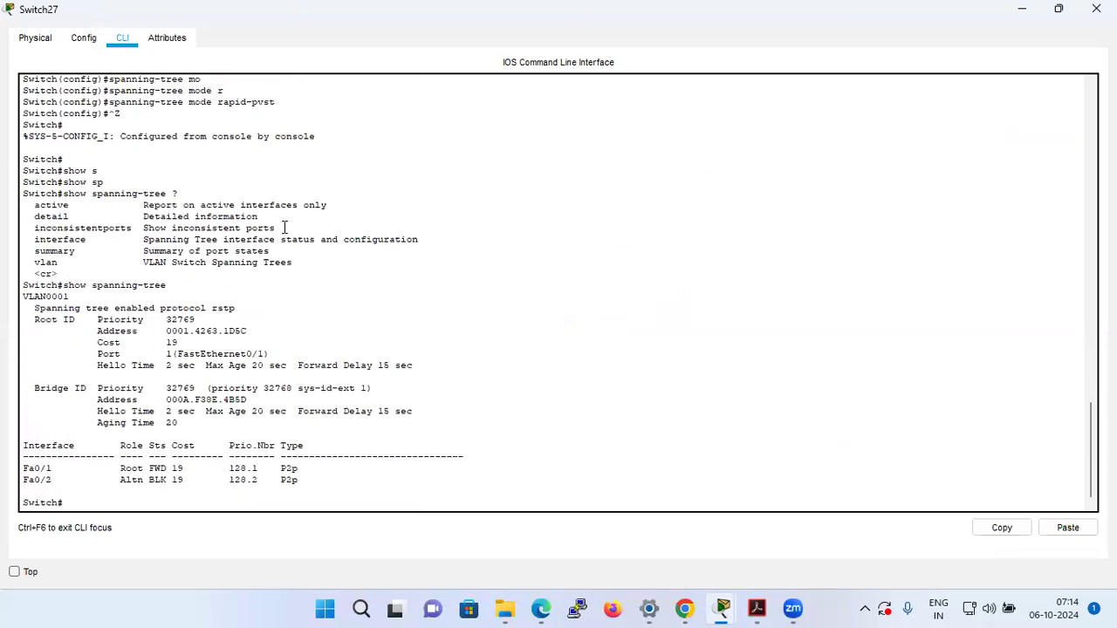
left_click_drag(30, 308, 241, 311)
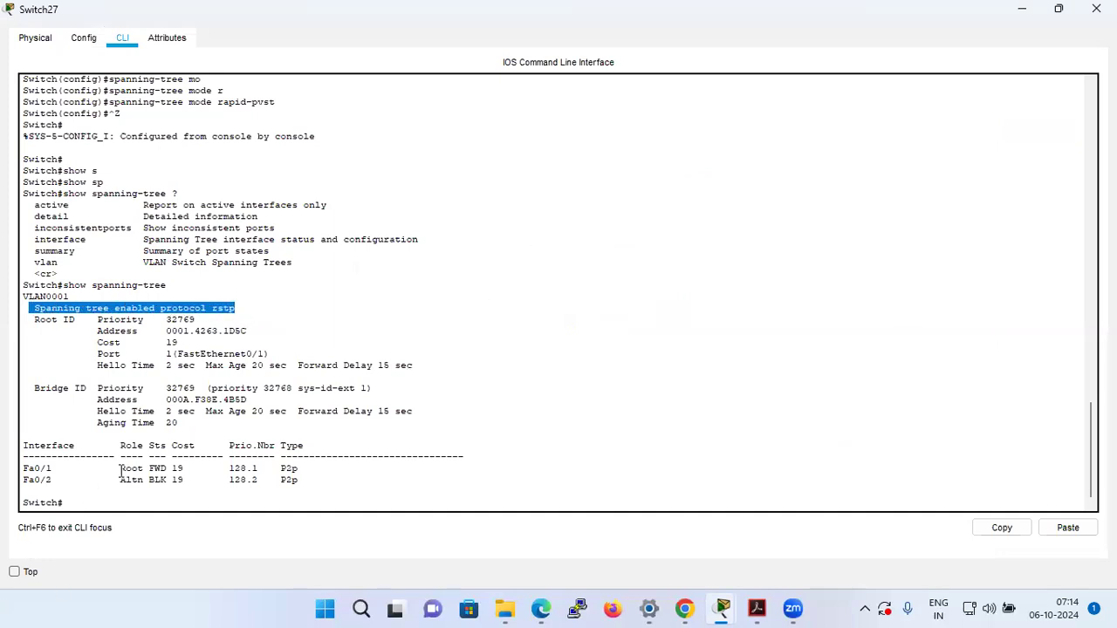
Examine the port roles and states, bridge priority, root cost and timers in Switch27's latest spanning-tree output.
left_click_drag(118, 470, 173, 481)
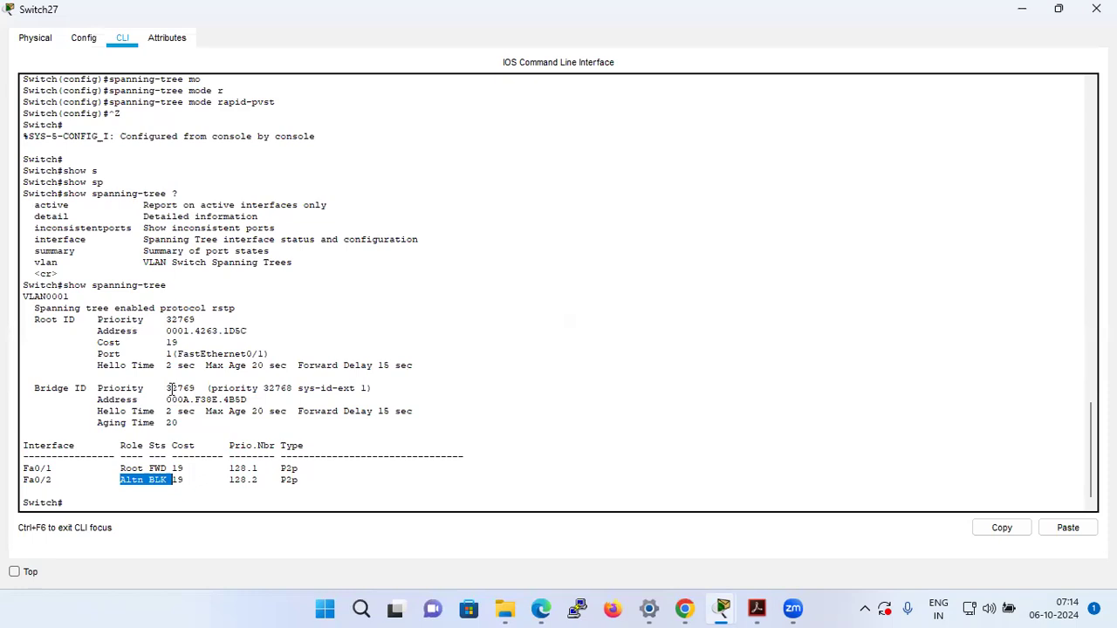
left_click_drag(168, 388, 196, 390)
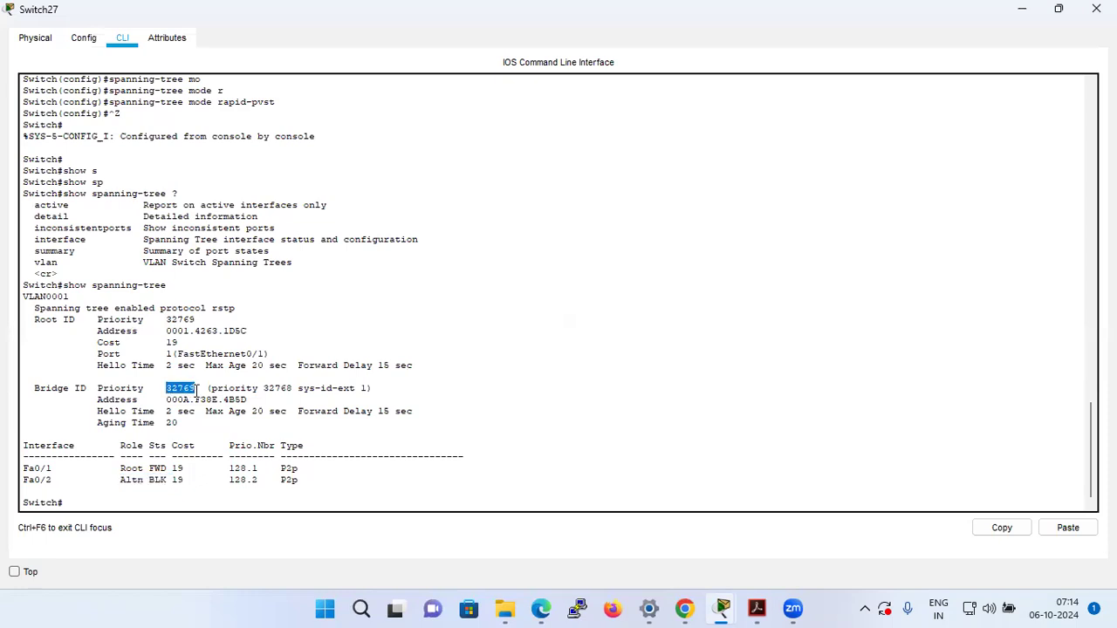
left_click_drag(327, 389, 367, 390)
left_click(288, 391)
left_click_drag(288, 391, 179, 393)
left_click(174, 421)
double_click(173, 343)
left_click_drag(162, 366, 415, 367)
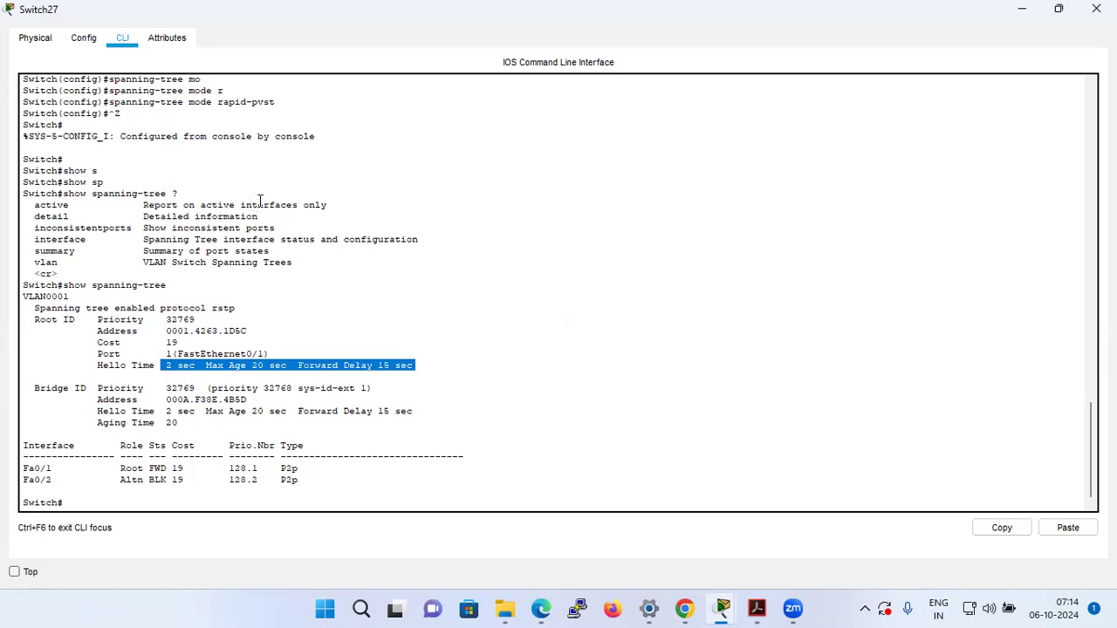
left_click(123, 365)
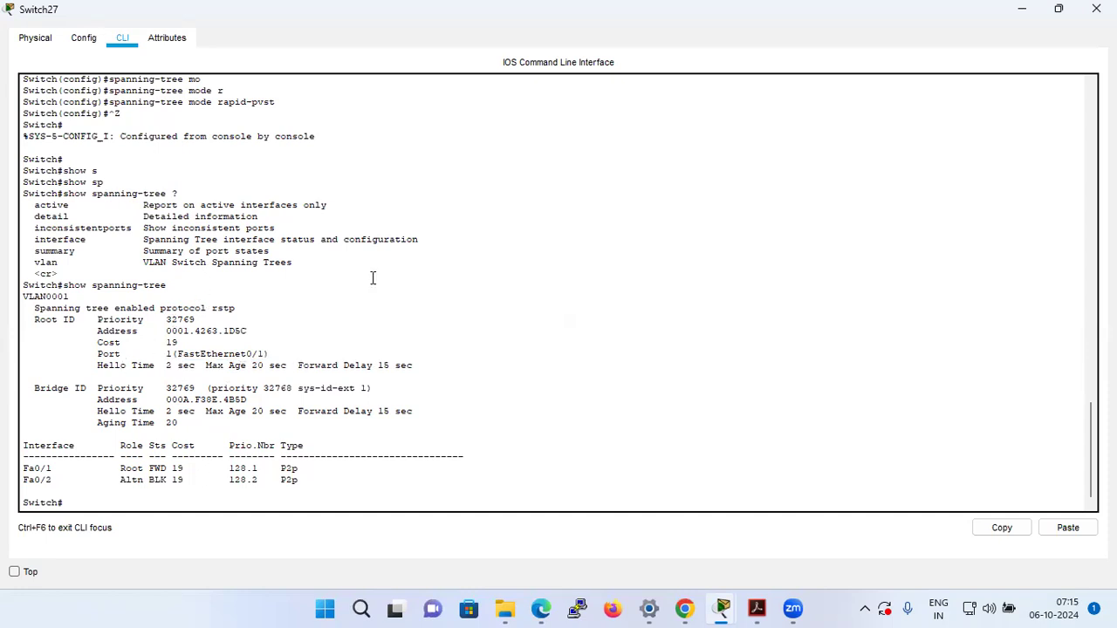
Compare the hello, max age and forward delay timers between Switch27's two spanning-tree outputs, and restore the window size.
scroll(372, 274, "up", 6)
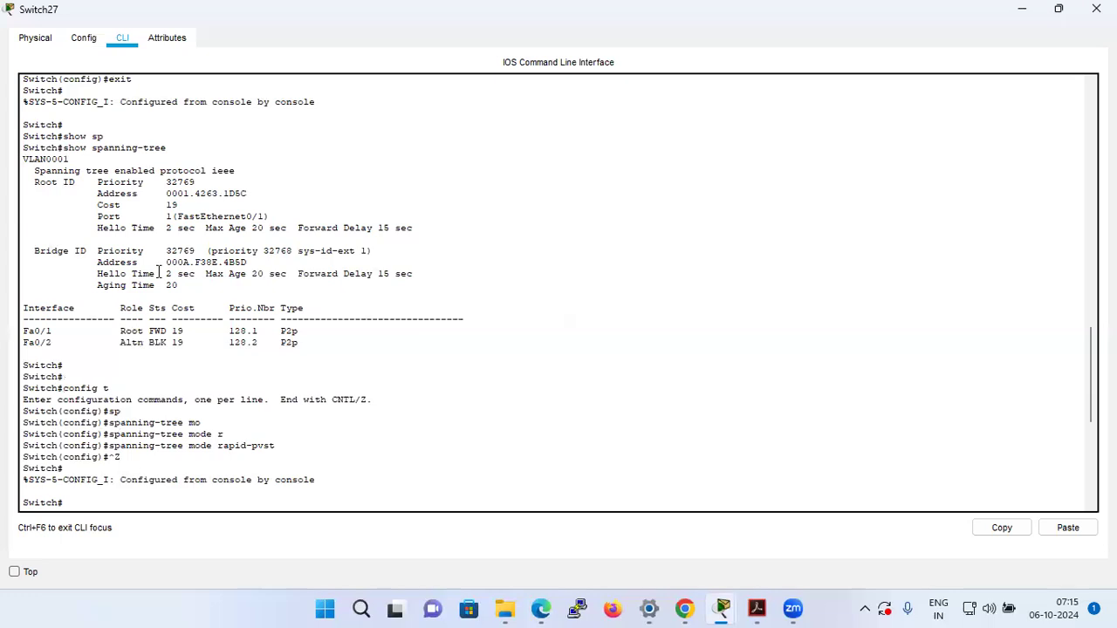
scroll(186, 284, "up", 4)
scroll(185, 283, "down", 3)
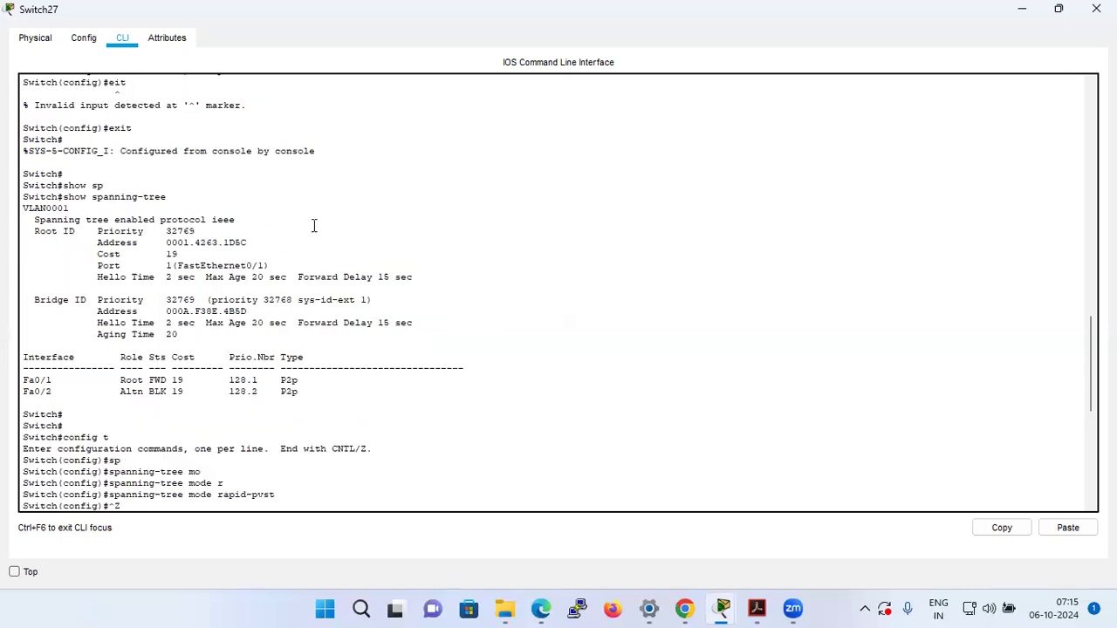
scroll(314, 226, "down", 4)
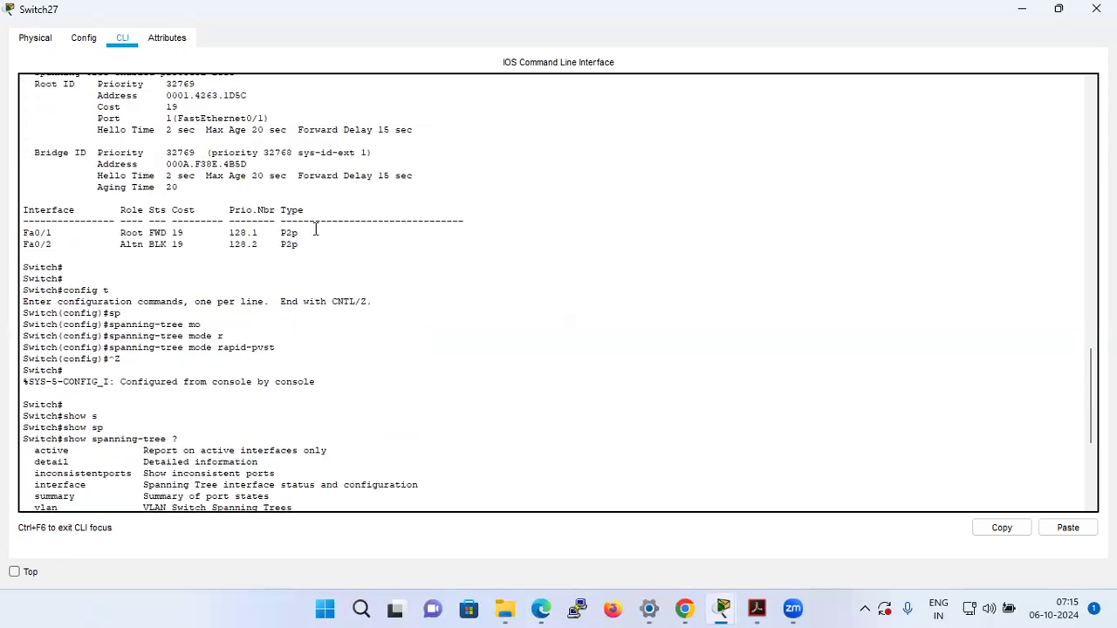
left_click_drag(159, 129, 421, 133)
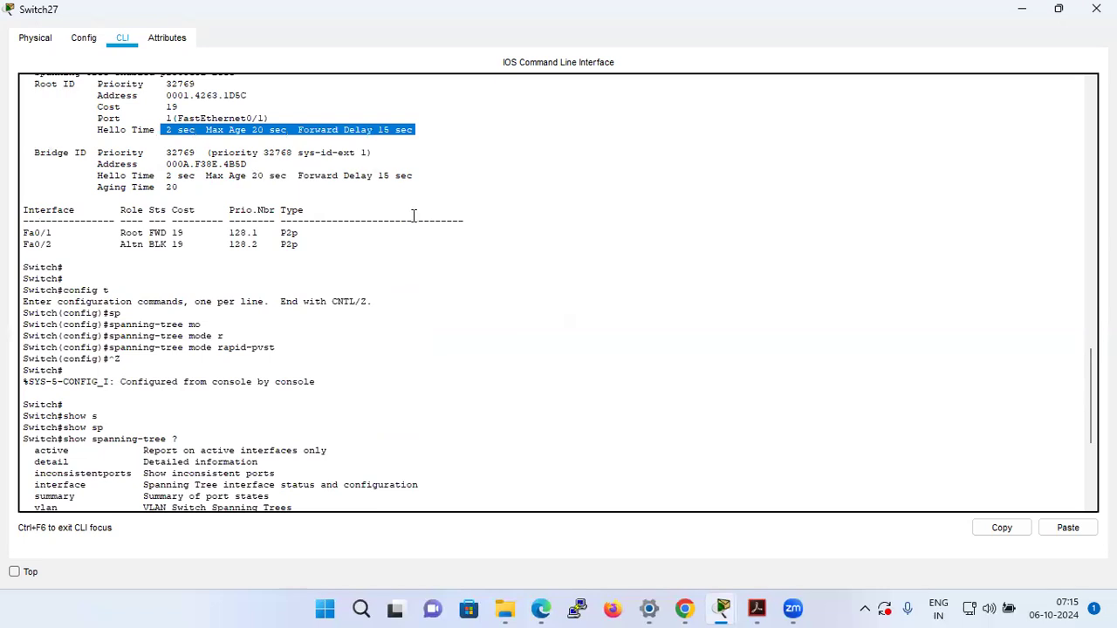
scroll(413, 215, "down", 6)
scroll(407, 232, "down", 2)
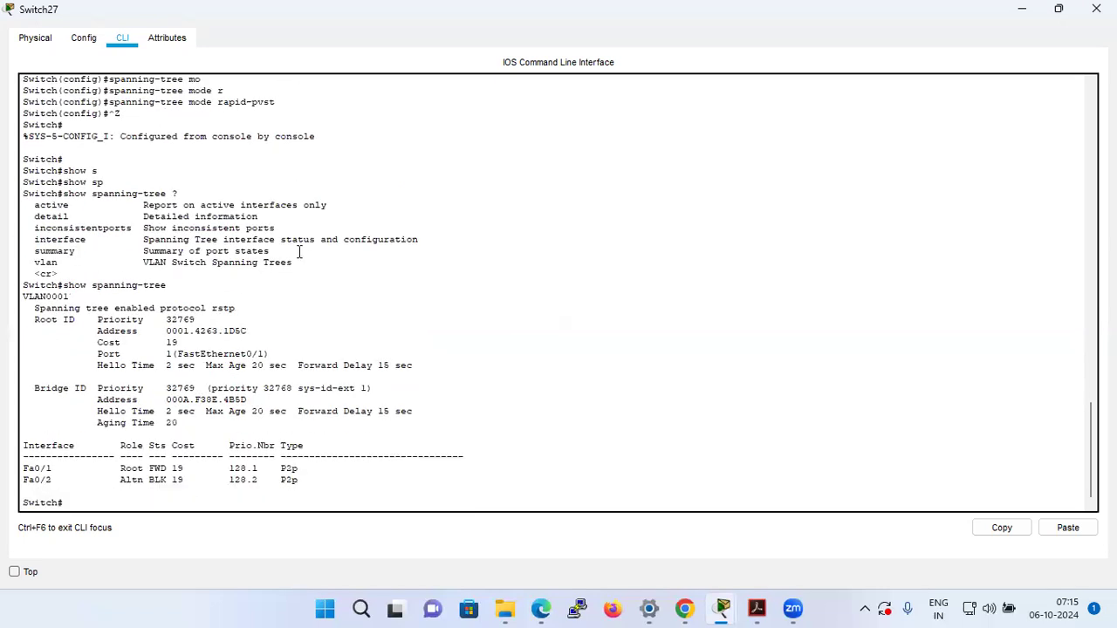
left_click_drag(155, 411, 390, 411)
scroll(405, 327, "up", 10)
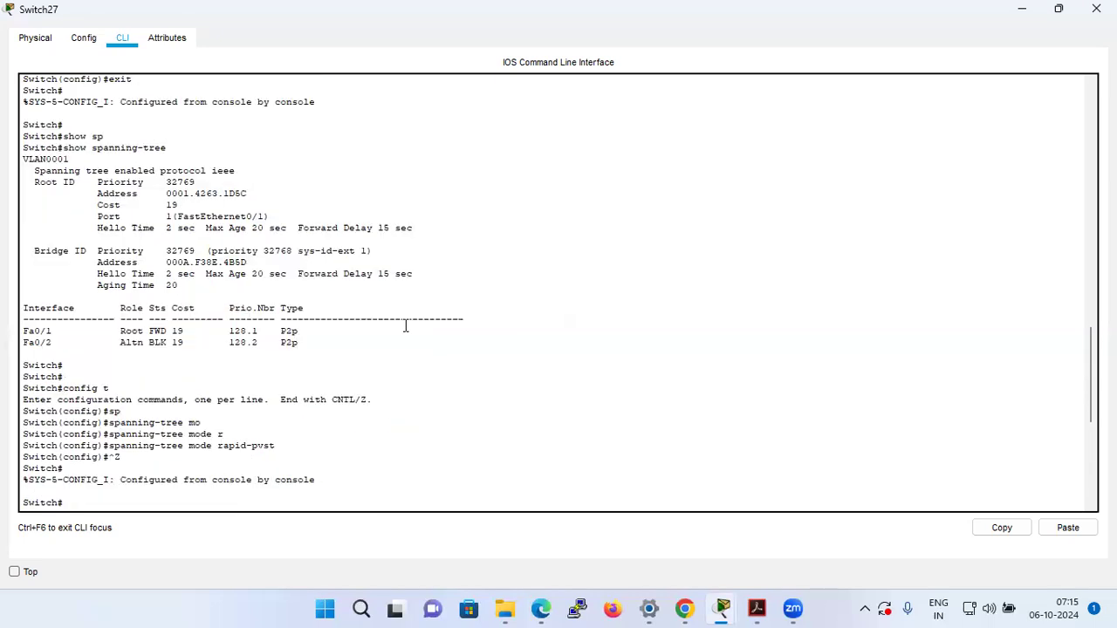
scroll(405, 326, "down", 10)
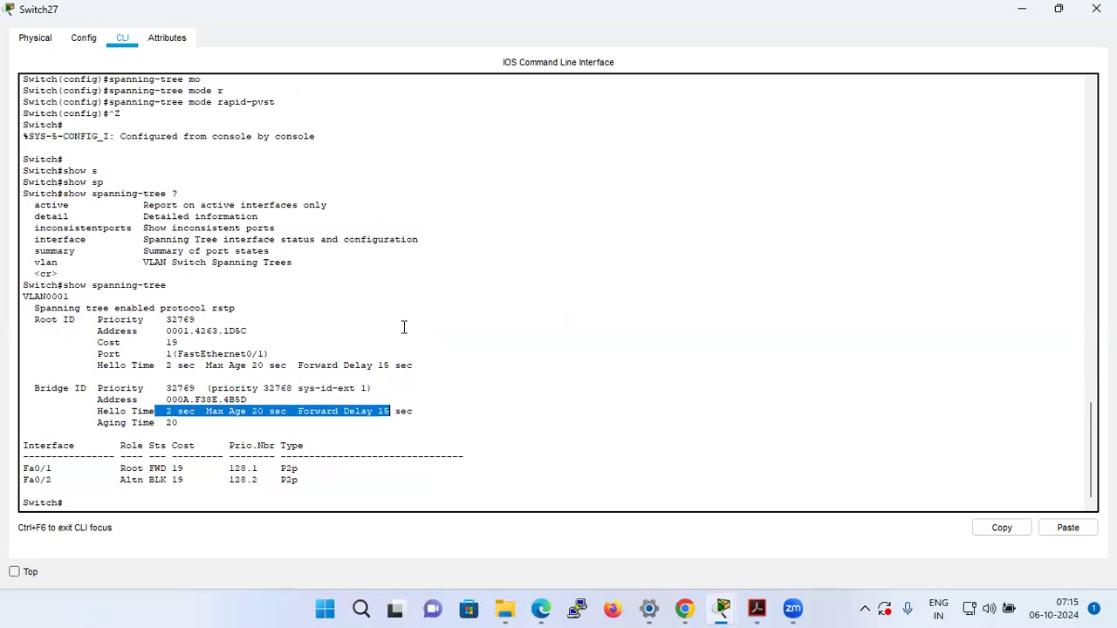
left_click(562, 320)
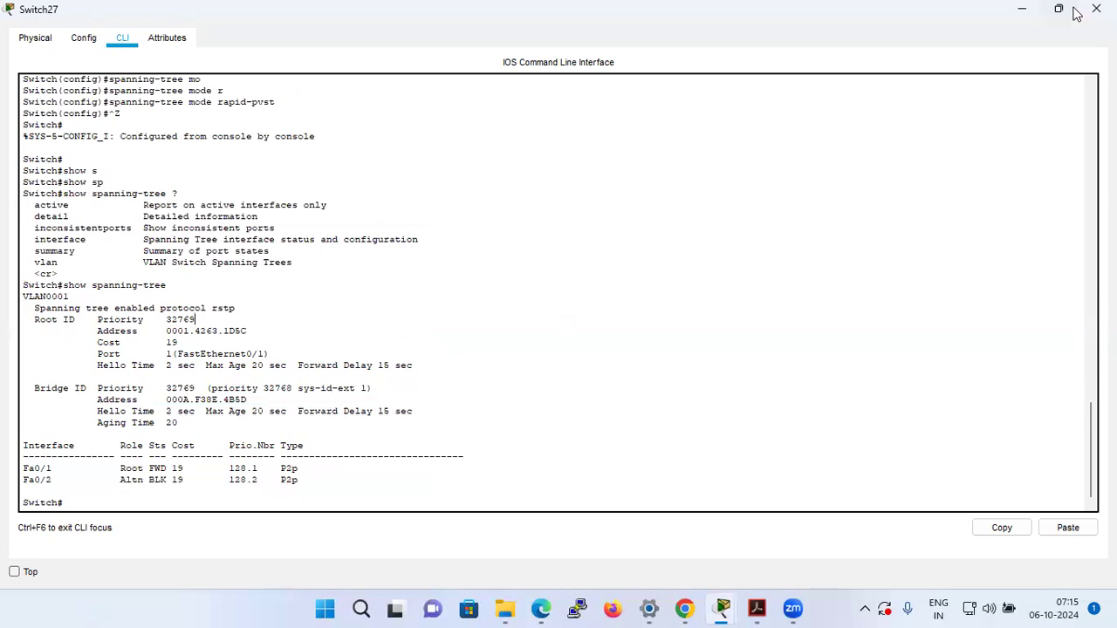
left_click(1073, 11)
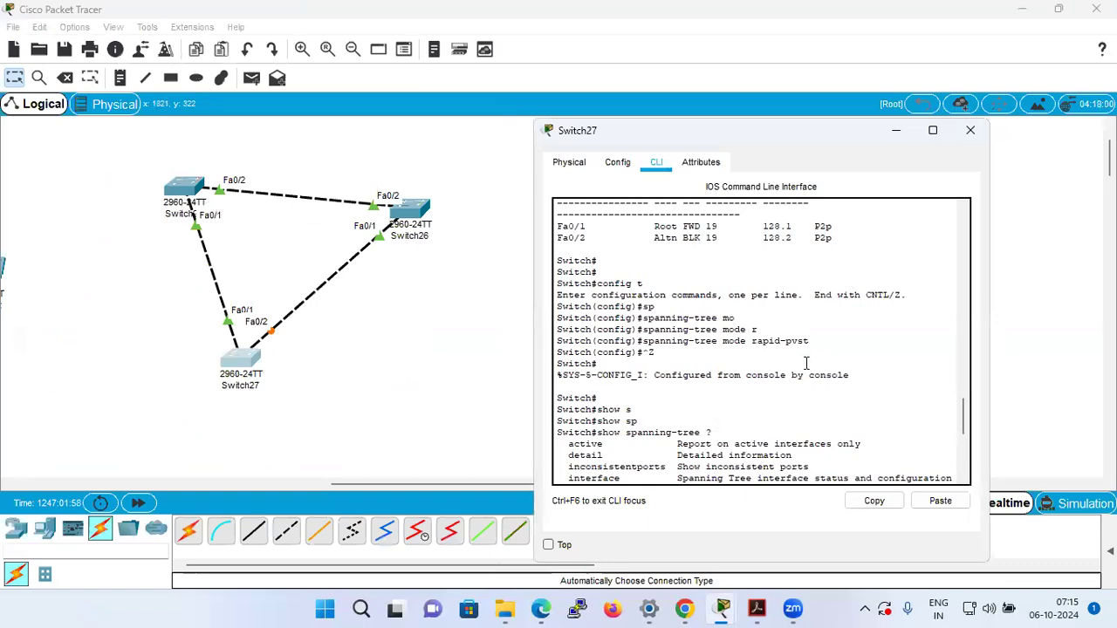
Open Switch25's command line and return from global configuration to privileged mode.
scroll(807, 363, "down", 6)
scroll(770, 354, "up", 3)
left_click(185, 186)
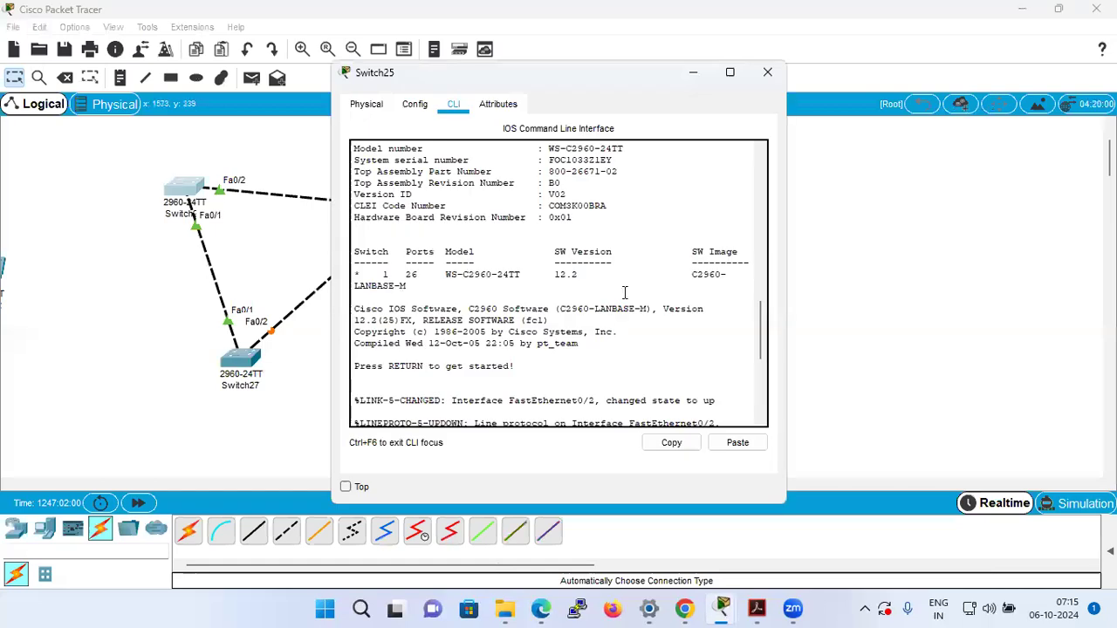
scroll(681, 301, "down", 10)
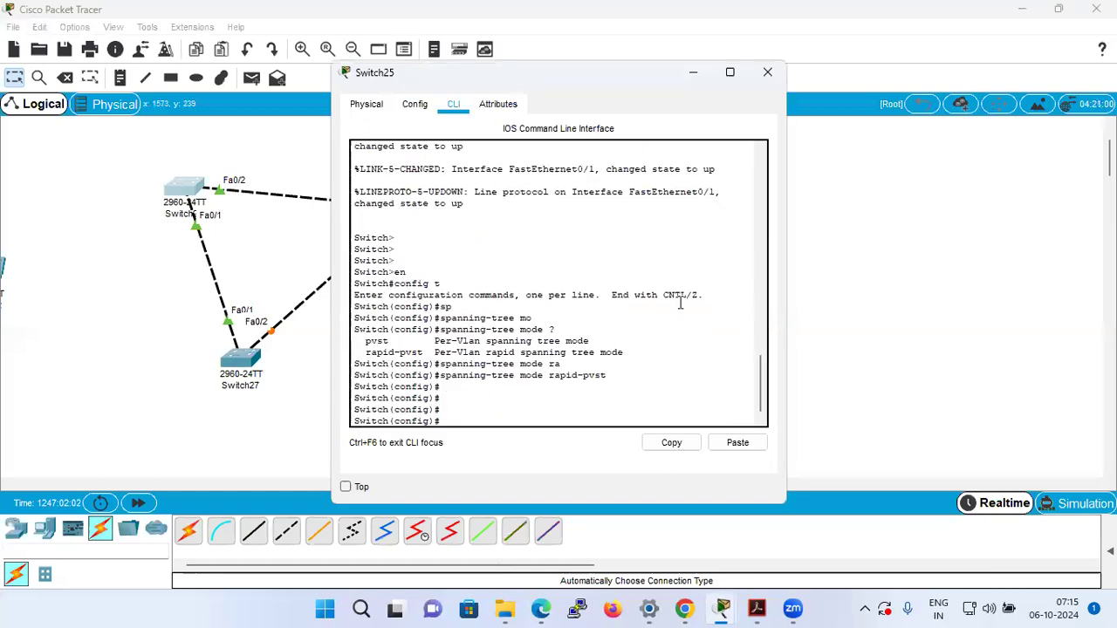
key("ctrl+z")
key("Return")
key("Return")
Run show spanning-tree on Switch25 and examine the root bridge and enabled protocol lines.
type("sh")
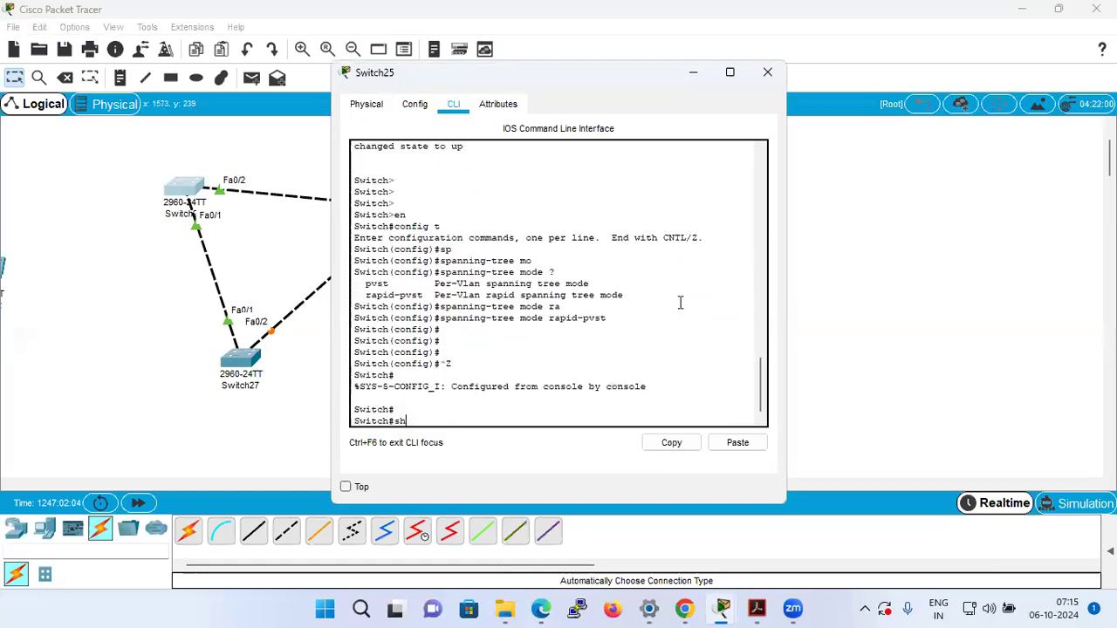
type("ow sp")
key("Tab")
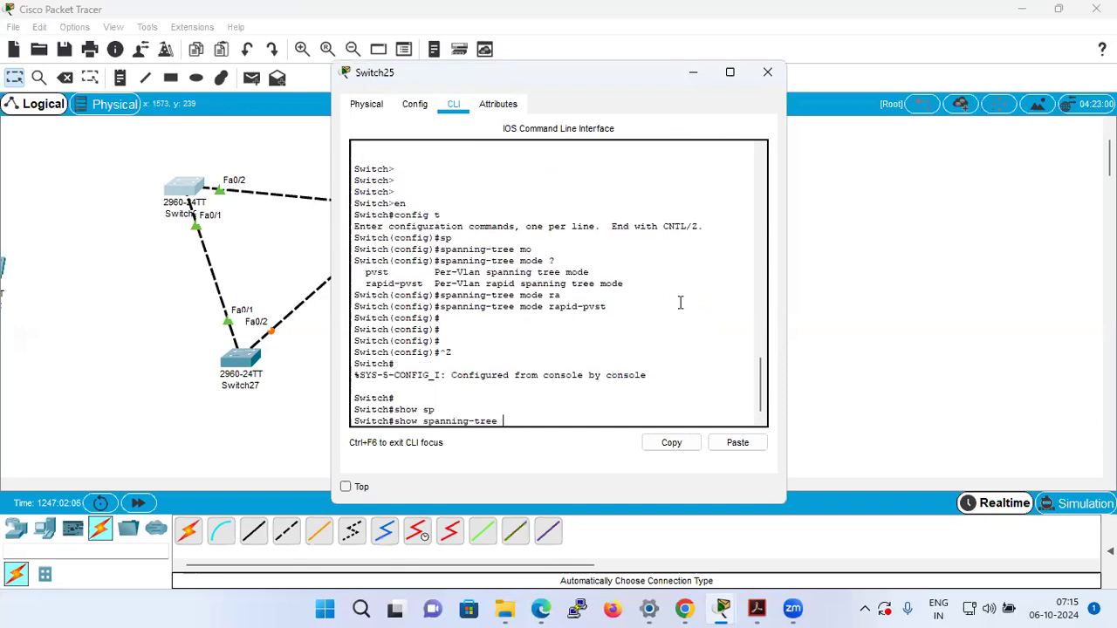
key("Return")
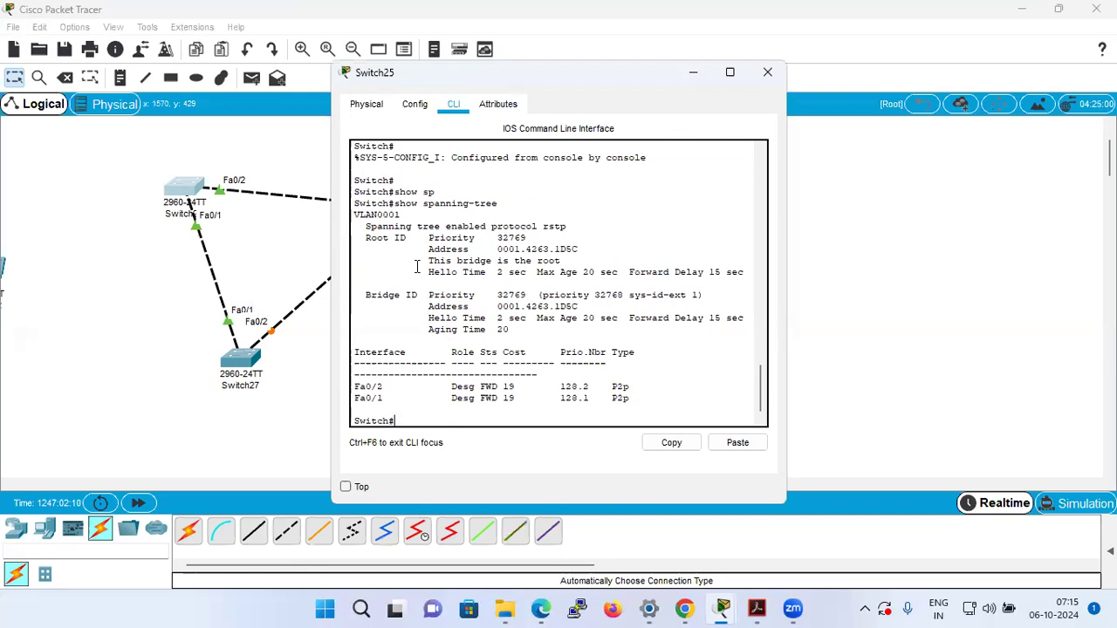
left_click_drag(423, 258, 565, 259)
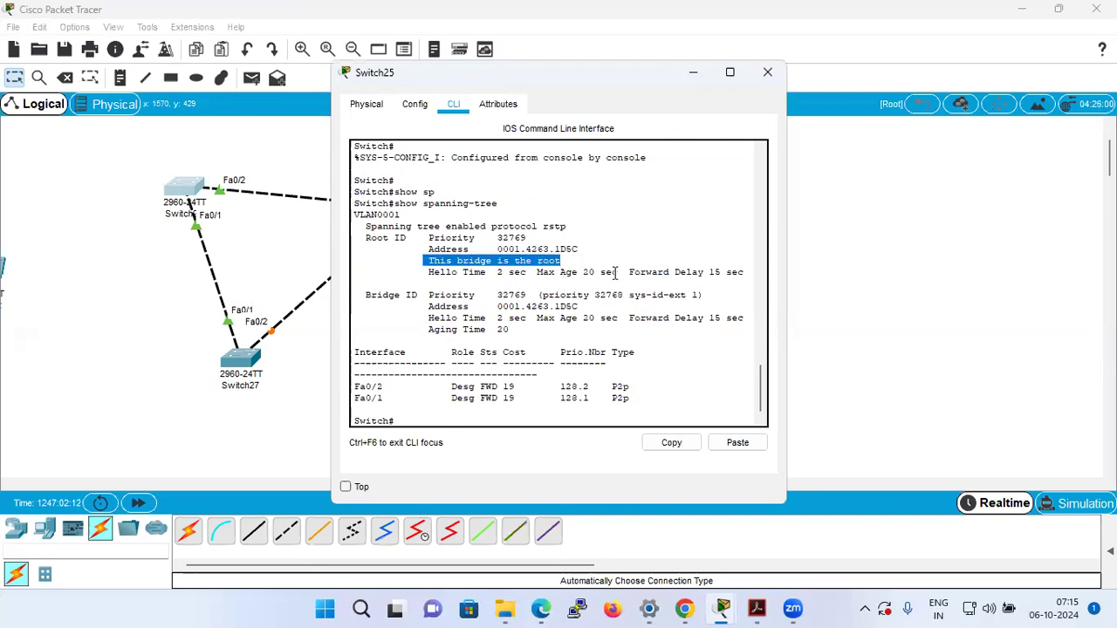
left_click_drag(411, 225, 623, 220)
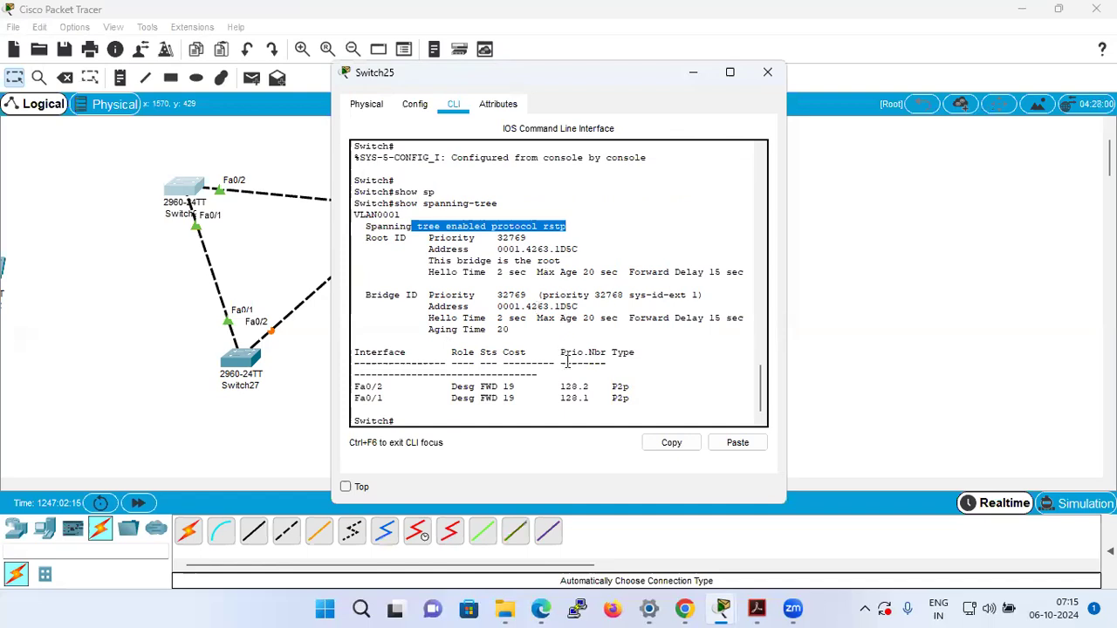
Save Switch25's configuration with wr and return to the topology.
left_click(676, 360)
key("Return")
key("Return")
key("Return")
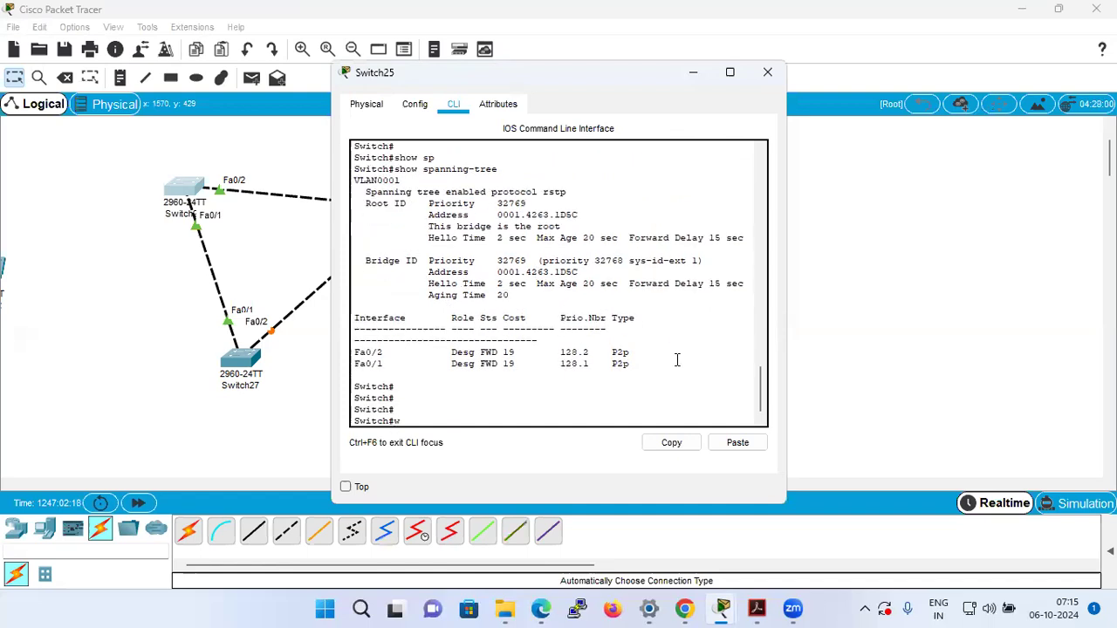
type("wr")
key("Return")
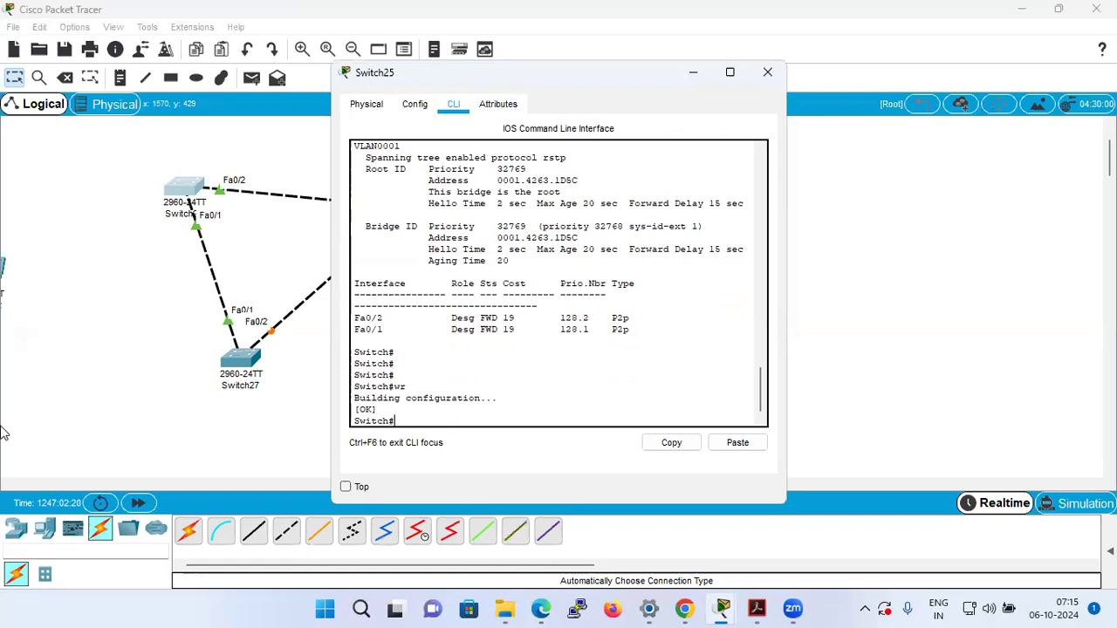
left_click(143, 337)
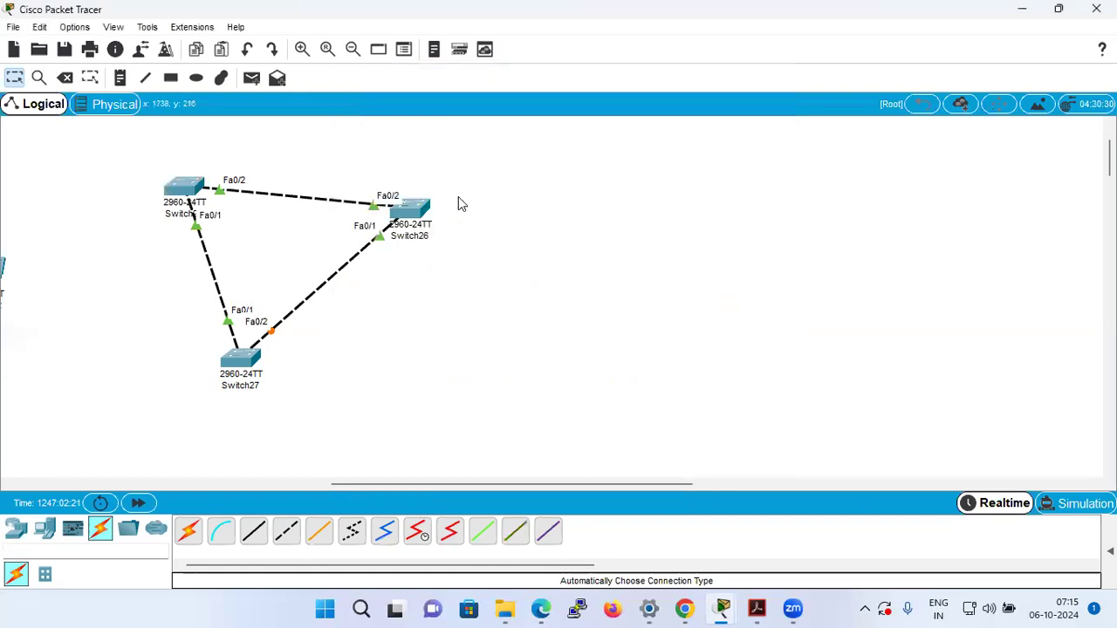
Open Switch26's command line and return from global configuration to privileged mode.
left_click(398, 208)
key("Return")
key("Return")
key("ctrl+z")
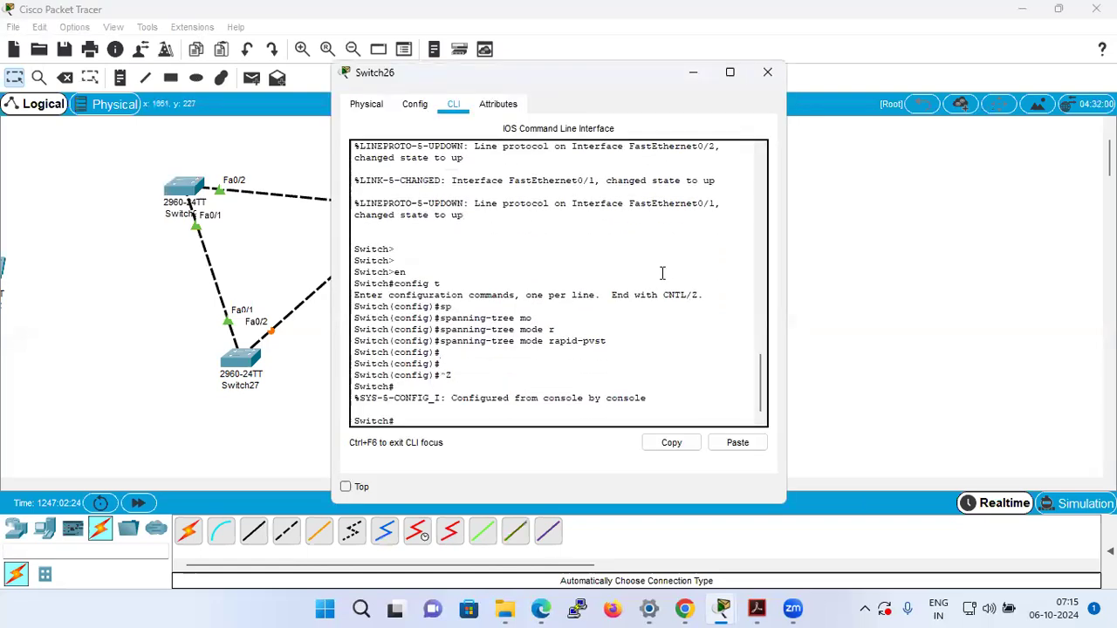
Run show spanning-tree on Switch26 and examine the line naming the enabled protocol.
key("Return")
type("show sp")
key("Tab")
key("Return")
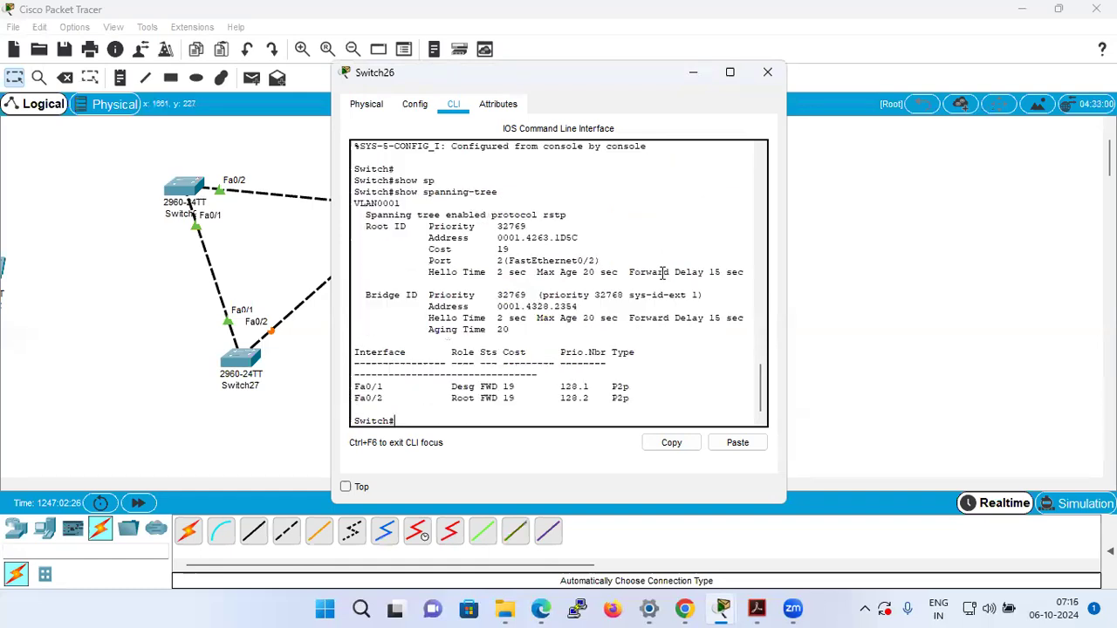
left_click_drag(422, 215, 619, 215)
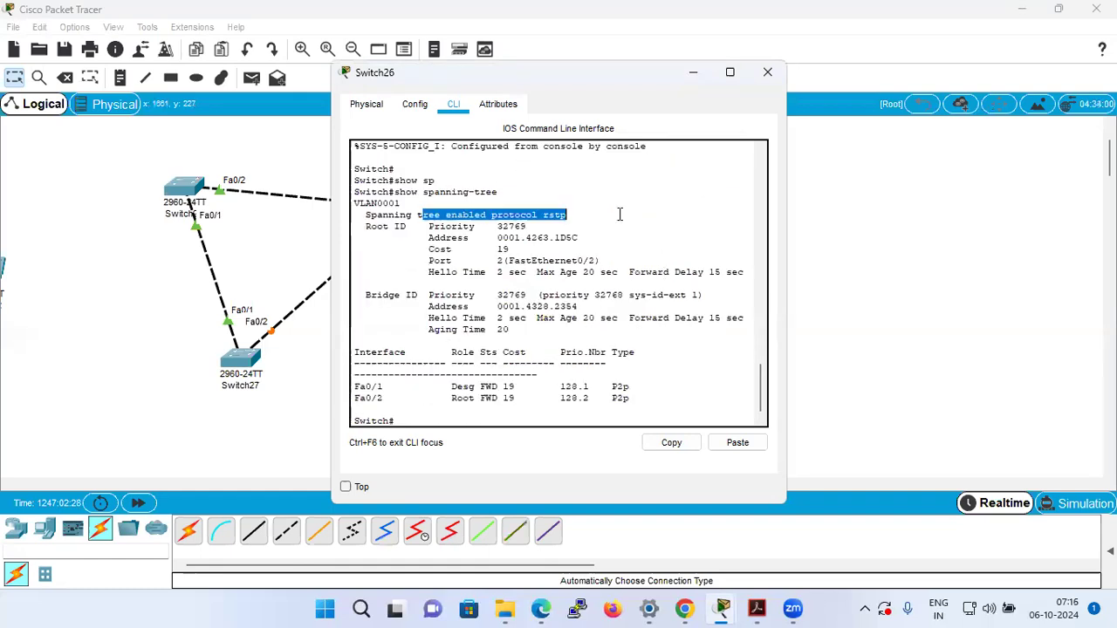
left_click(613, 231)
Save Switch26's configuration with wr and return to the topology.
key("Return")
key("Return")
type("wr")
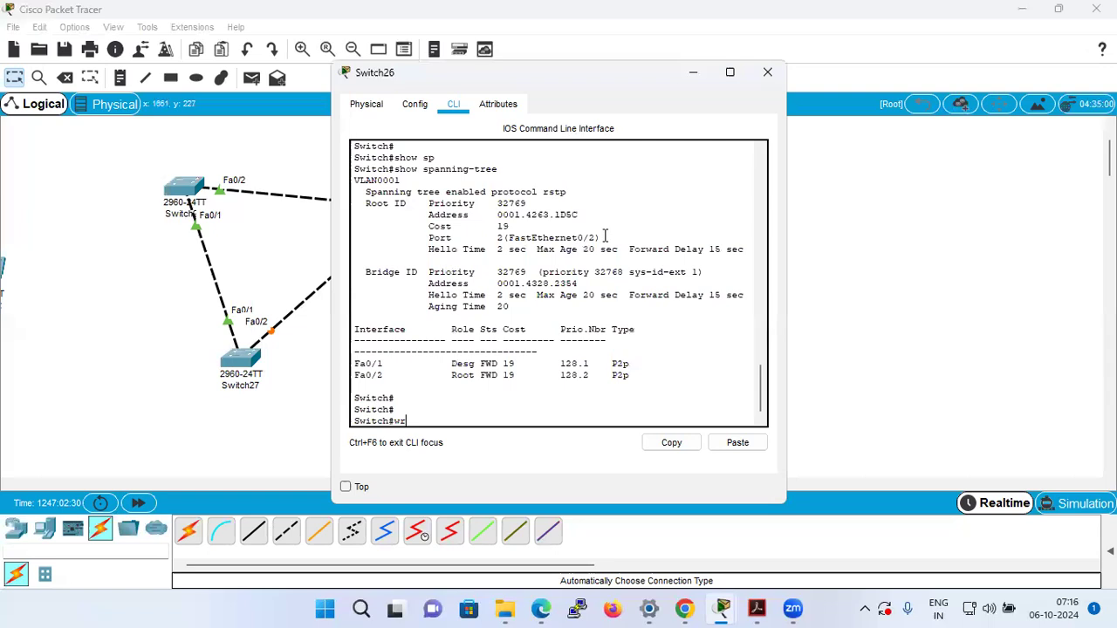
key("Return")
left_click(119, 342)
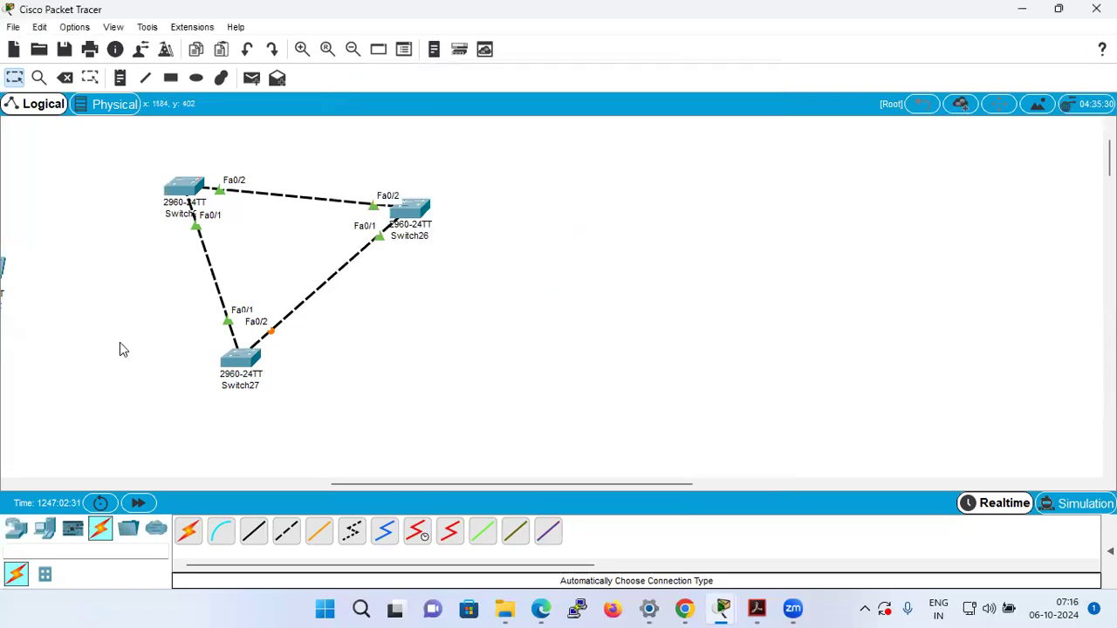
Open Switch27's command line, review its spanning-tree output, and save the configuration with wr.
left_click(237, 367)
key("Return")
key("Return")
key("Return")
key("Return")
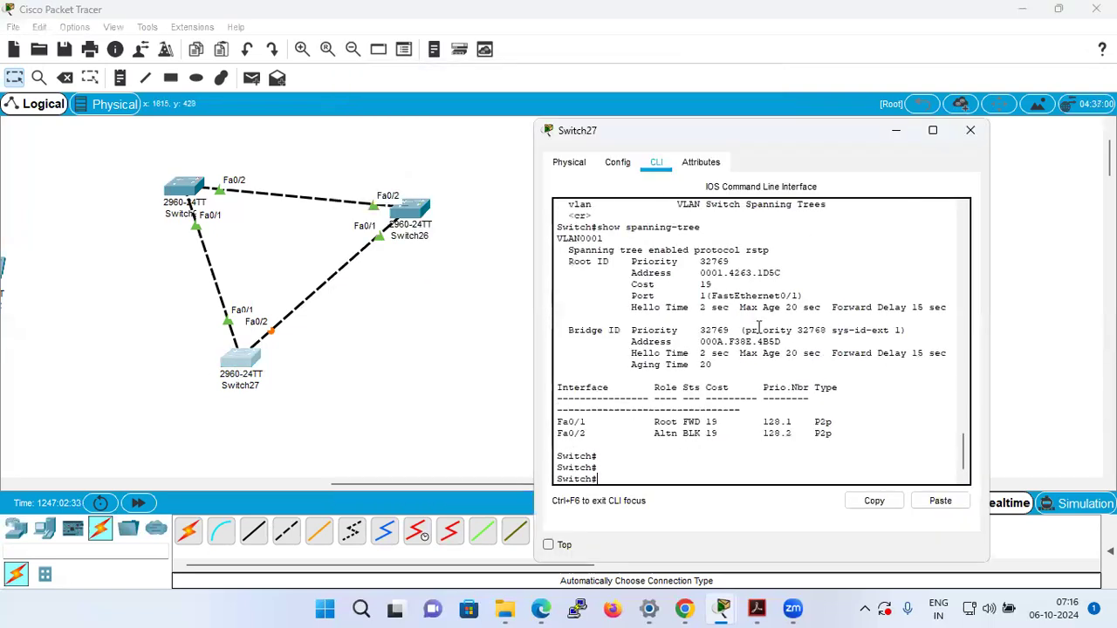
left_click_drag(603, 228, 775, 226)
left_click(791, 264)
key("Return")
type("wr")
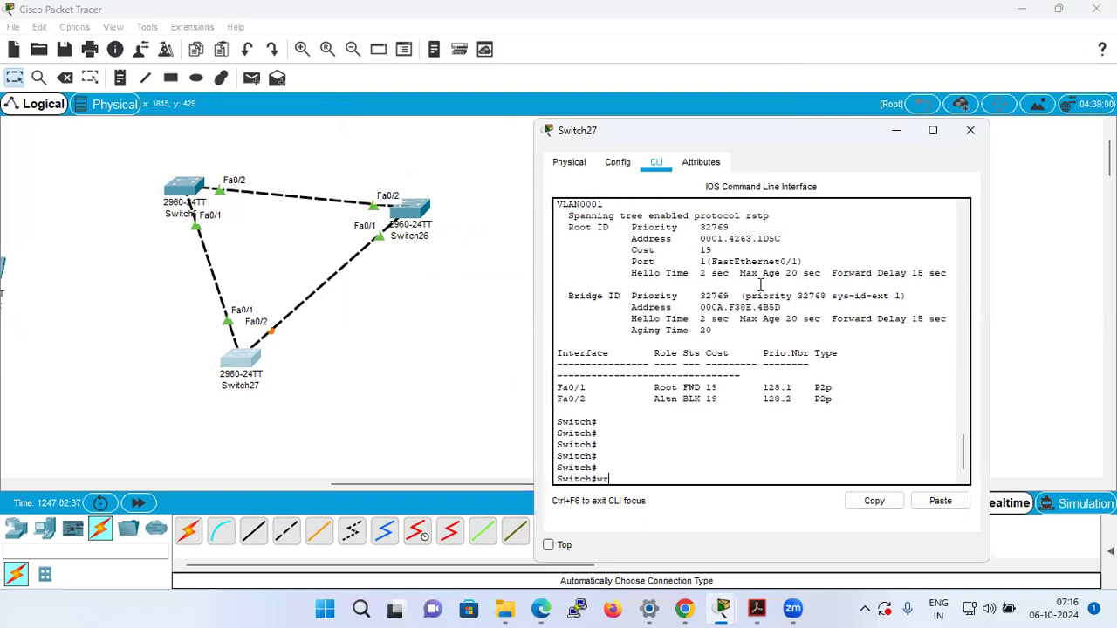
key("Return")
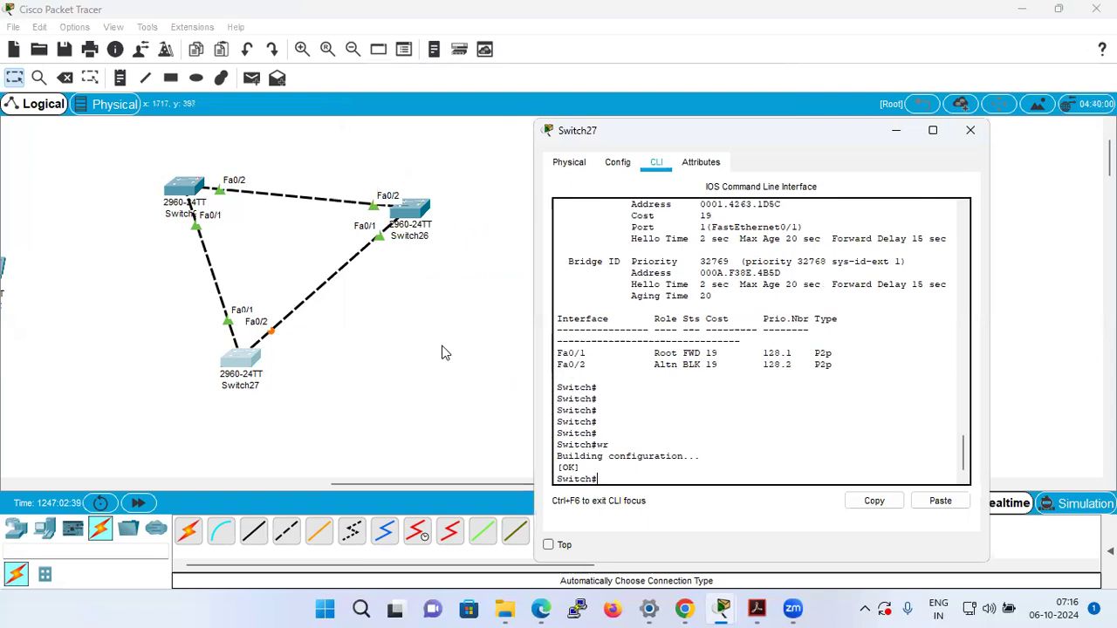
Restart Switch27 with the reload command and confirm the reload.
type("reload")
key("Return")
key("Return")
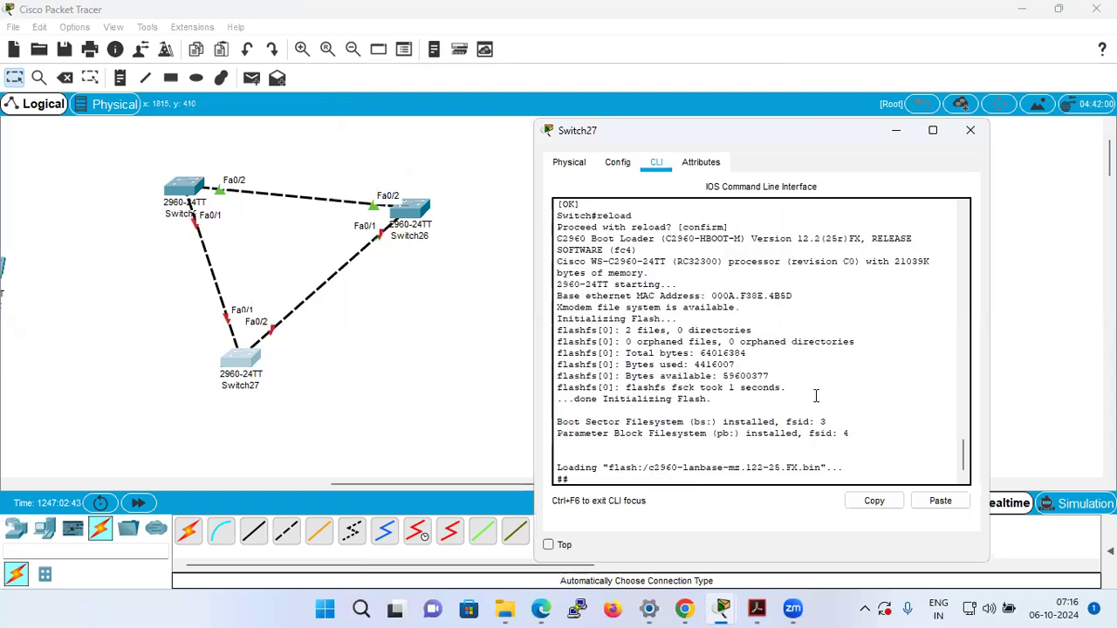
Restart Switch25 with the reload command, confirm it, and return to the topology.
left_click(187, 193)
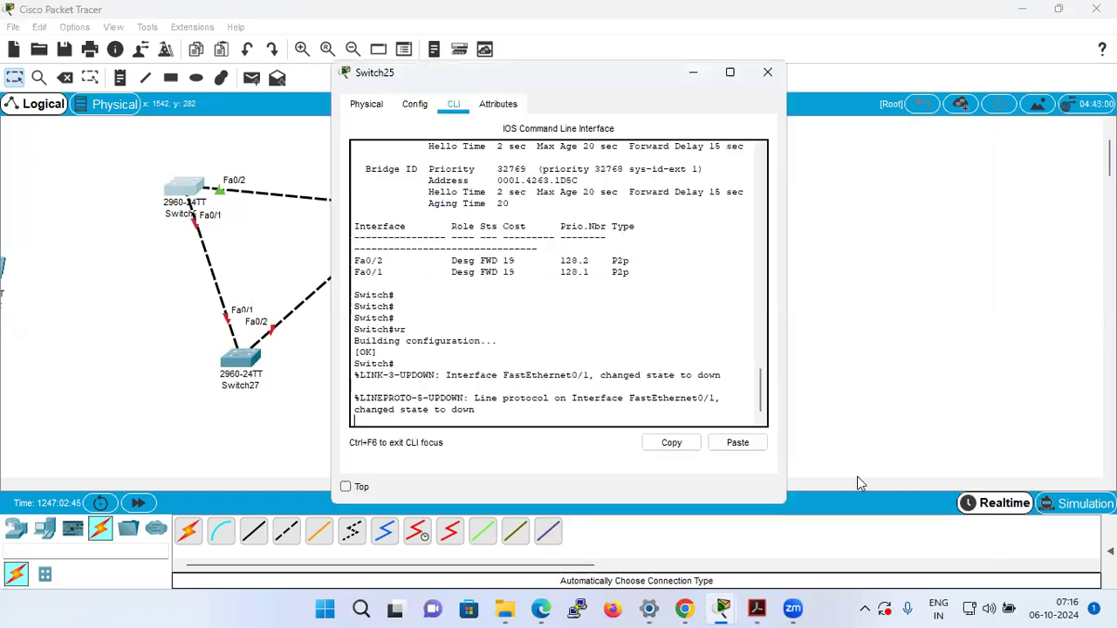
left_click(626, 309)
key("Return")
key("Return")
type("reload")
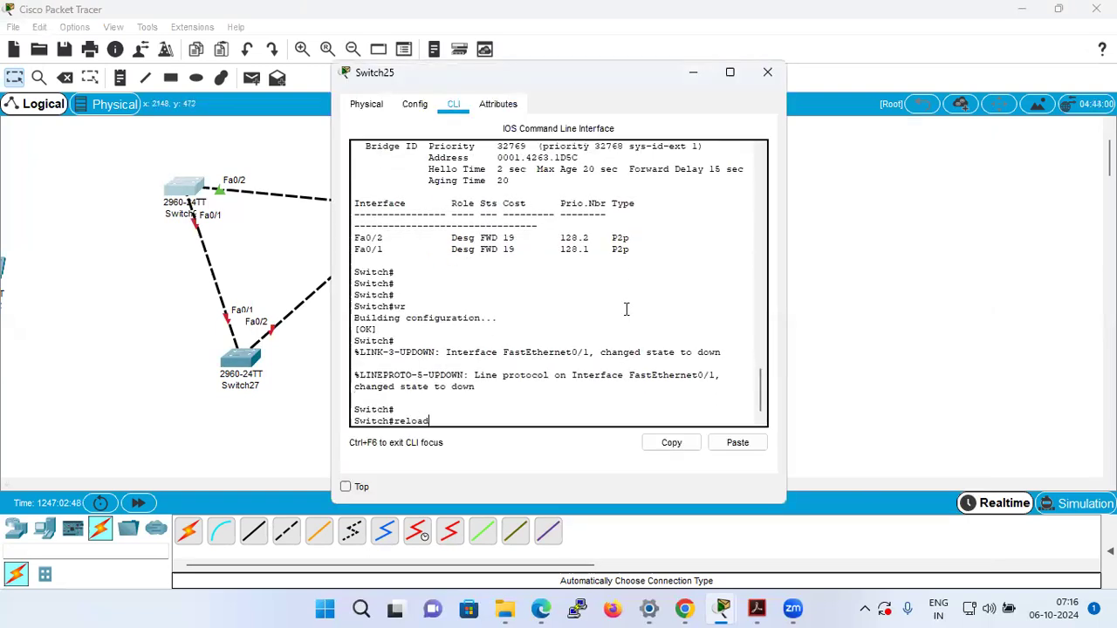
key("Return")
key("Return")
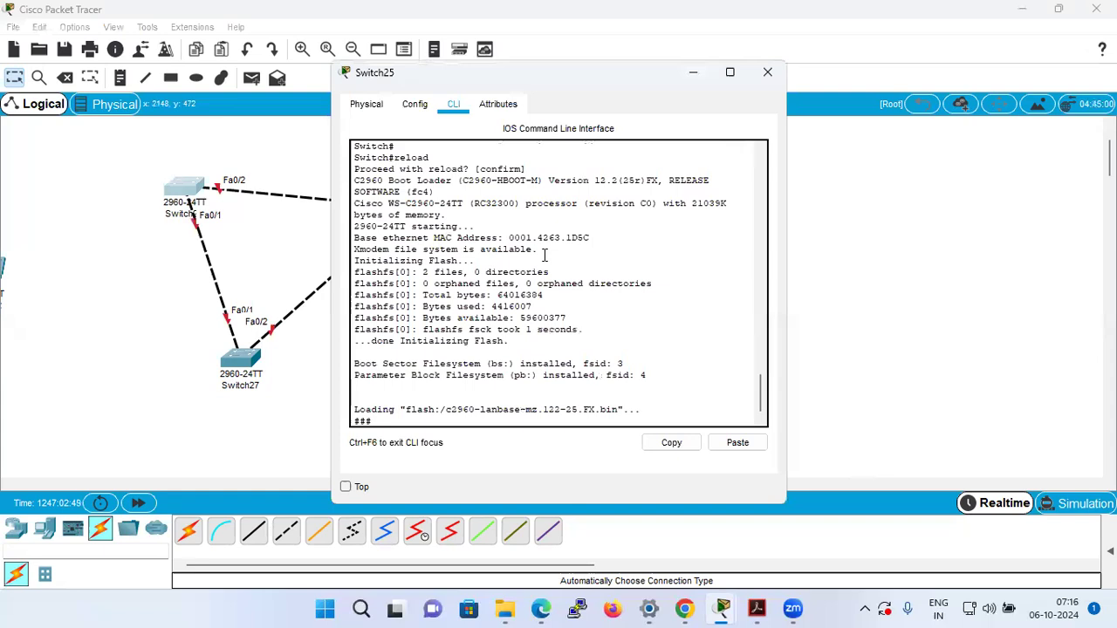
left_click(984, 267)
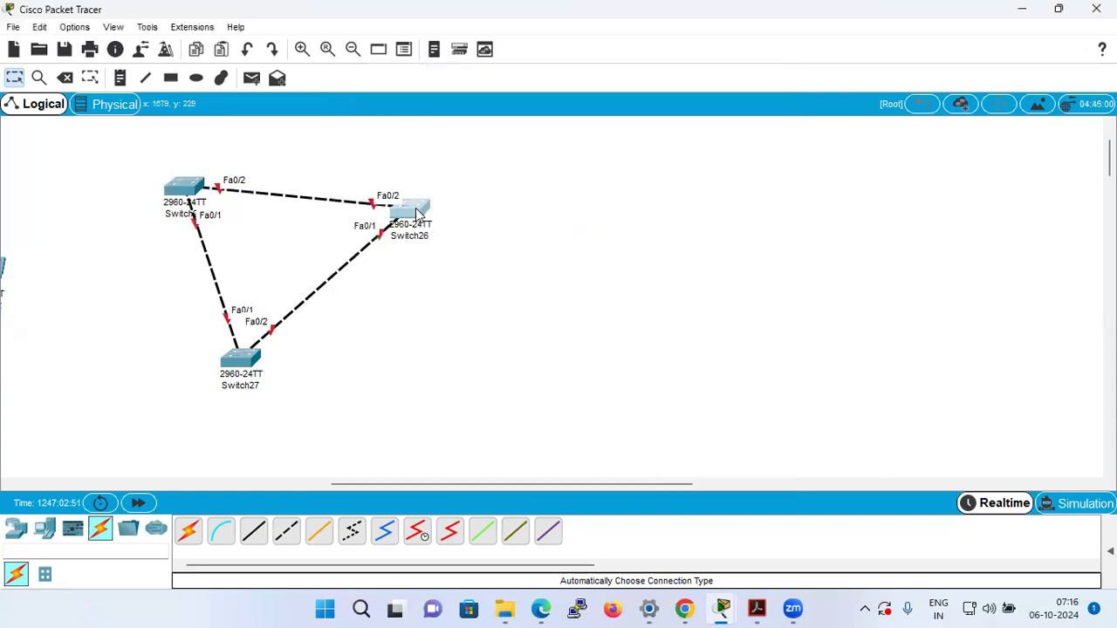
Open Switch26's command line, restart the switch with the reload command, and confirm the reload.
left_click(415, 204)
left_click(594, 286)
key("Return")
key("Return")
key("Return")
type("reload")
key("Return")
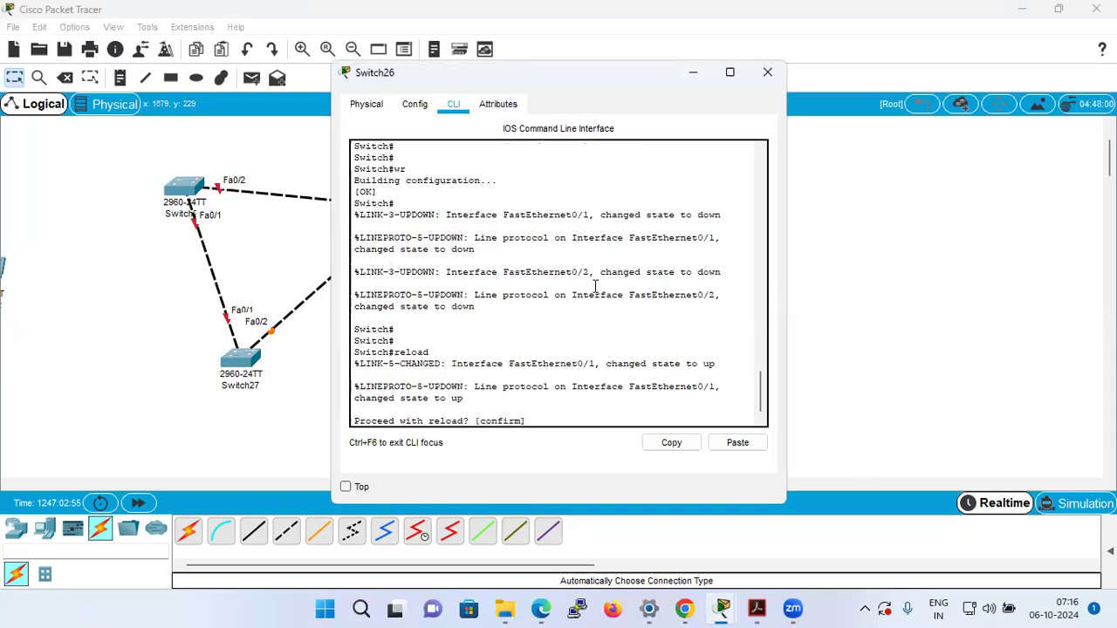
key("Return")
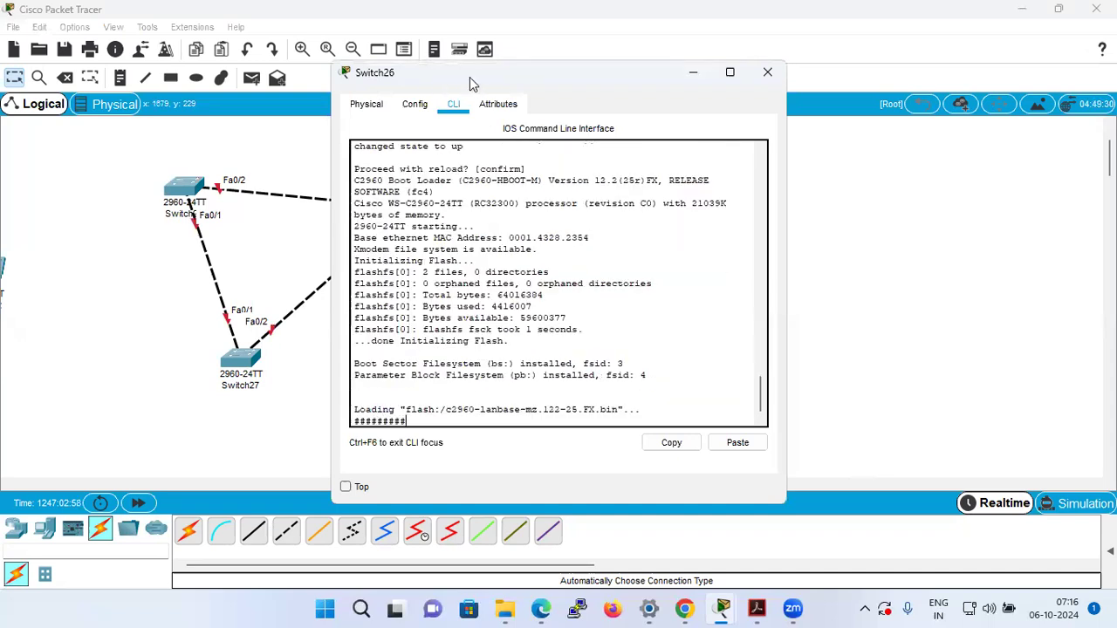
Bring the rebooted Switch26 to its user prompt and move its window clear of the topology.
left_click_drag(469, 76, 632, 88)
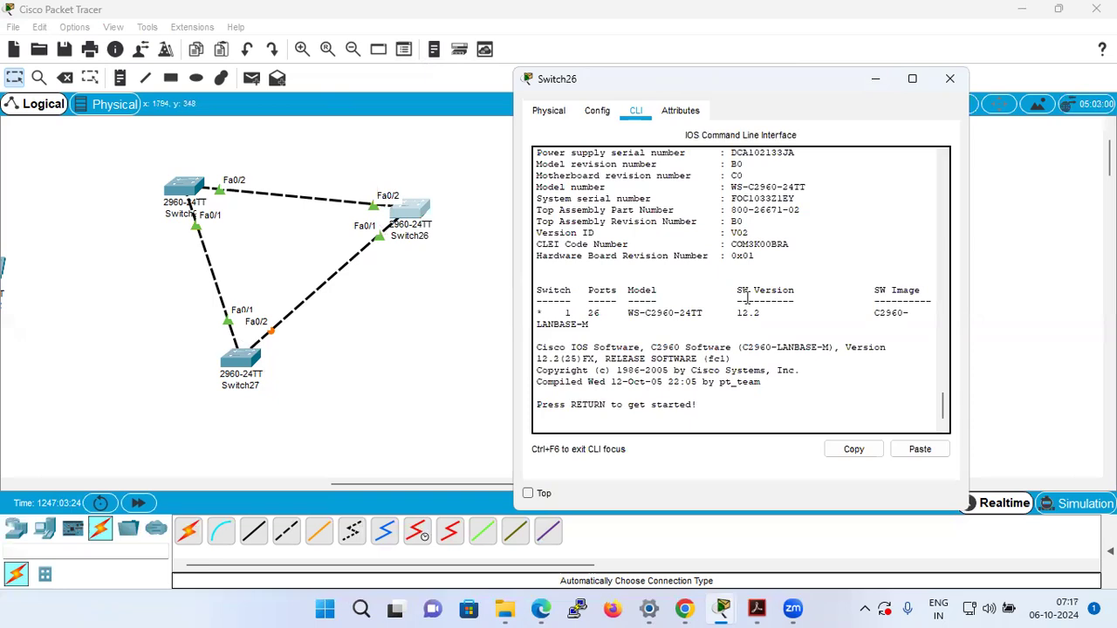
key("Return")
key("Return")
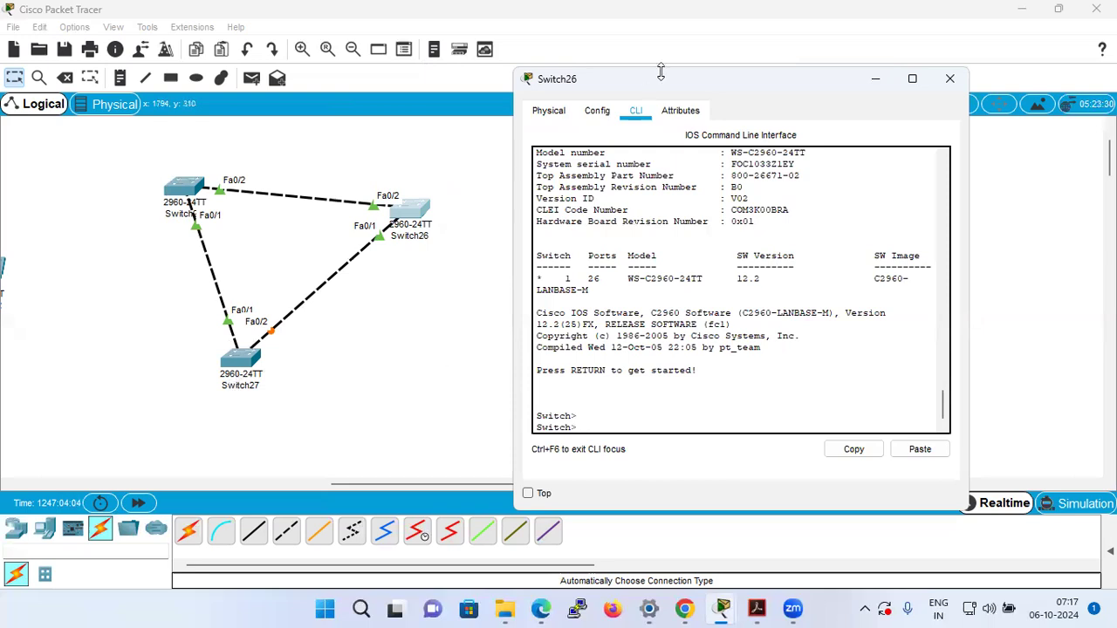
left_click_drag(660, 74, 911, 74)
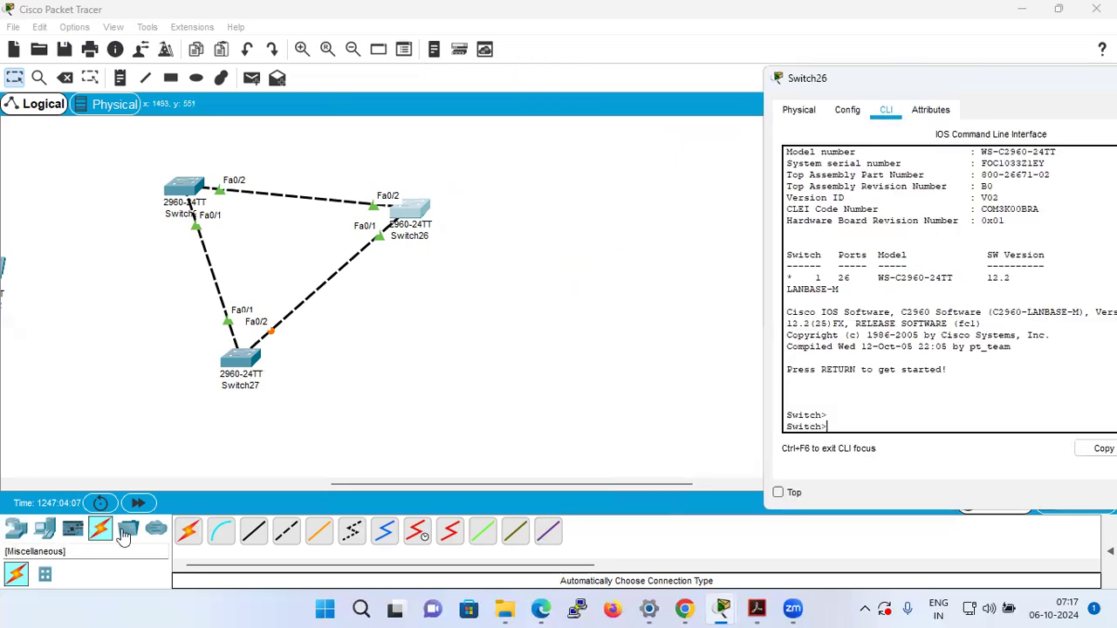
Place a Laptop-PT in the workspace to the right of Switch26.
left_click(41, 536)
left_click(221, 531)
left_click(582, 215)
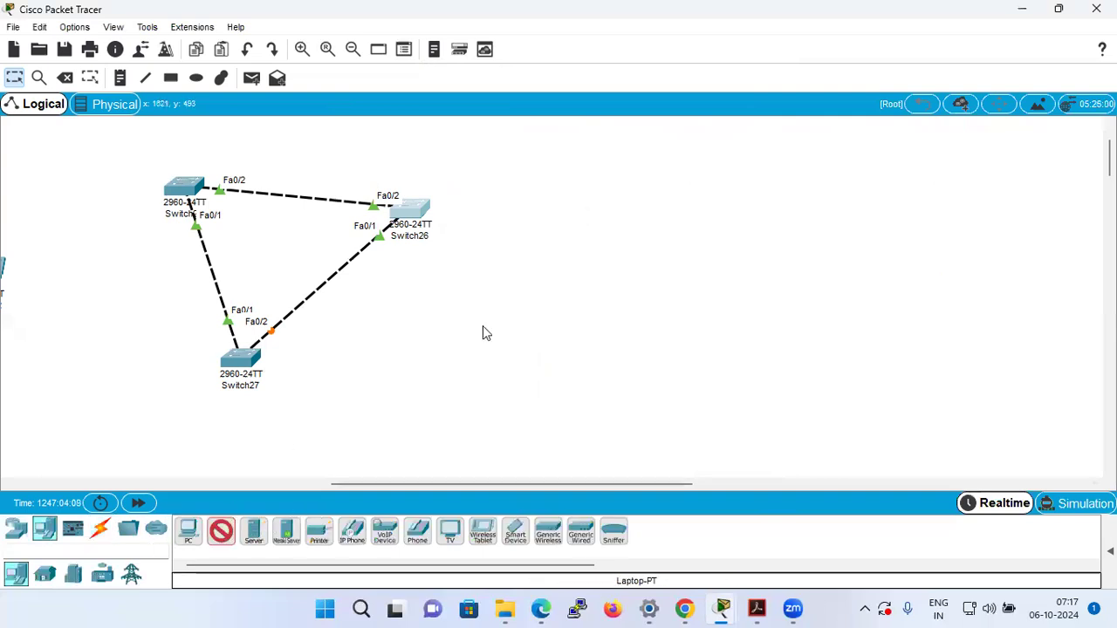
Connect Switch26 to the new laptop with an automatically chosen cable.
left_click(100, 529)
left_click(189, 530)
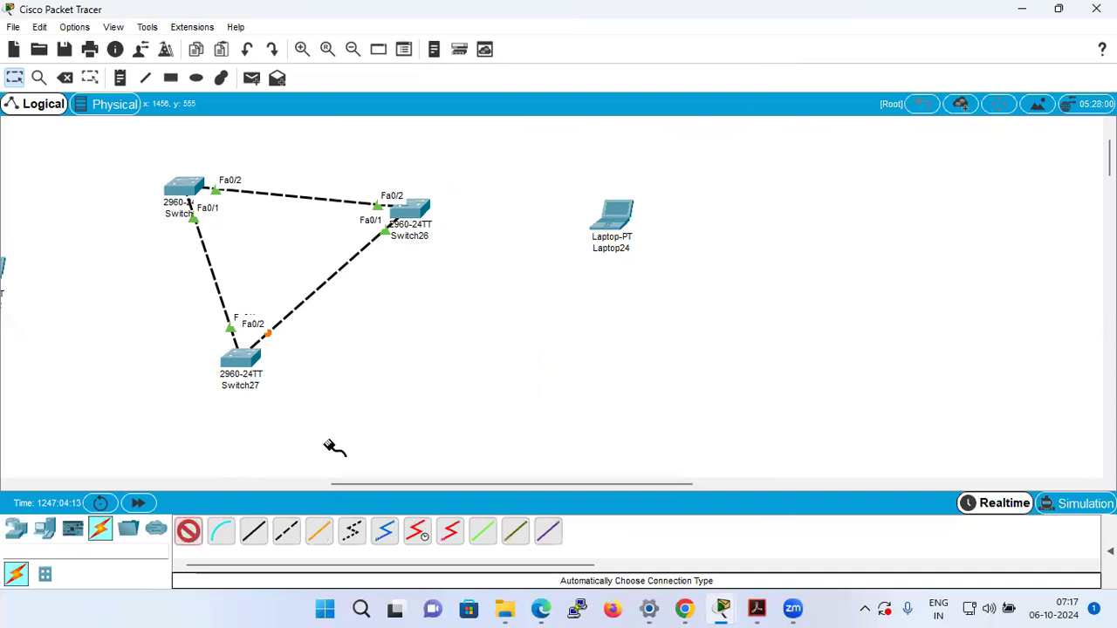
left_click(417, 212)
left_click(616, 214)
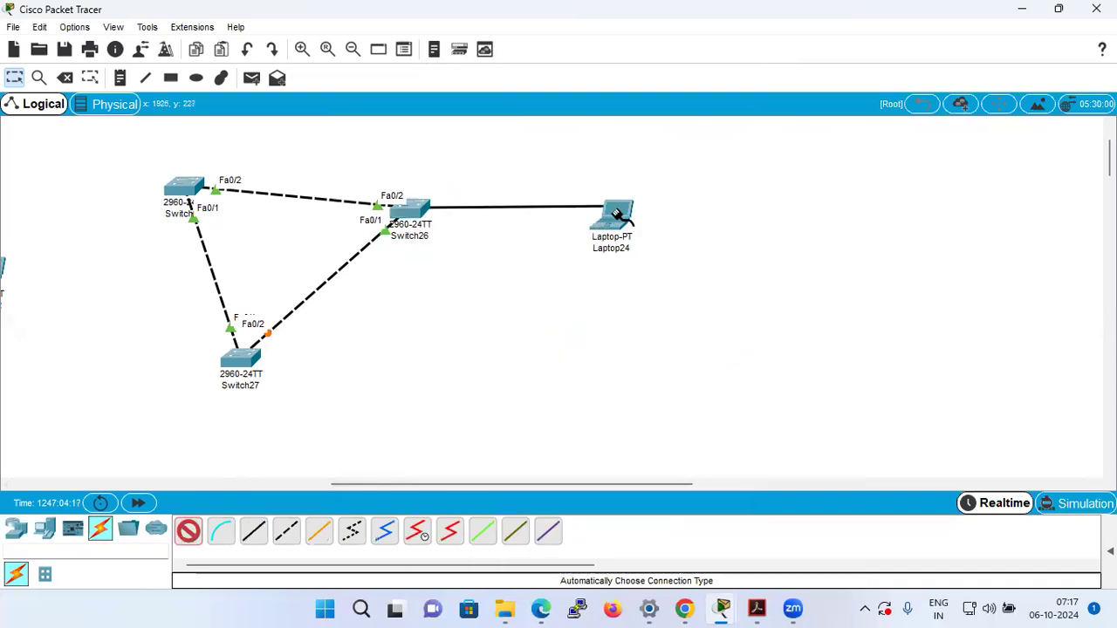
mouse_move(616, 214)
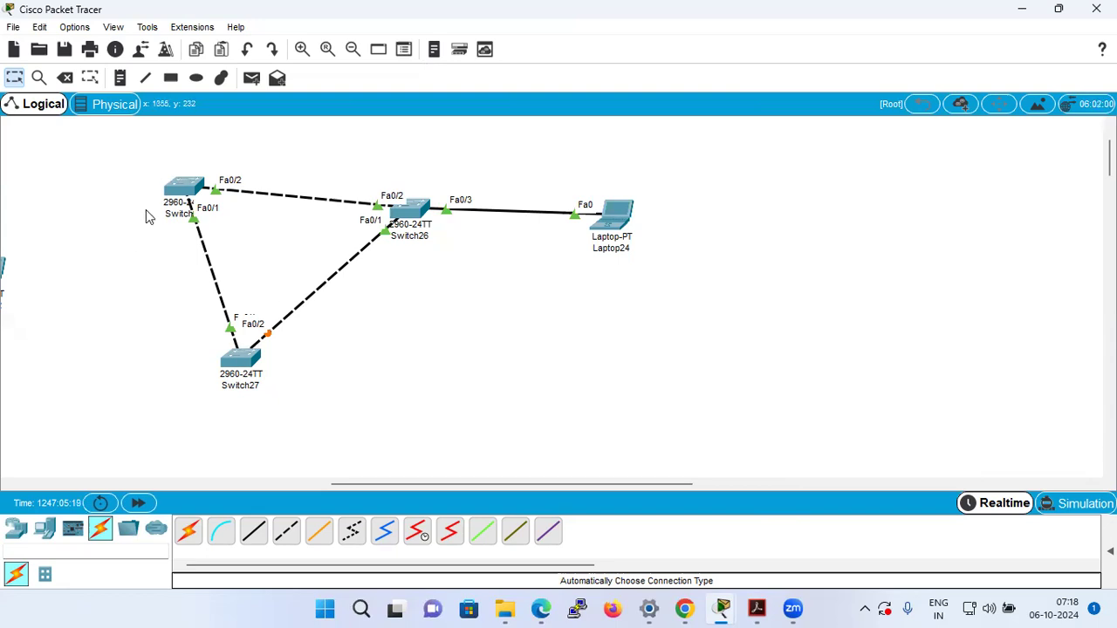
Open Switch25's command line and enter global configuration mode with en and config t.
left_click(184, 188)
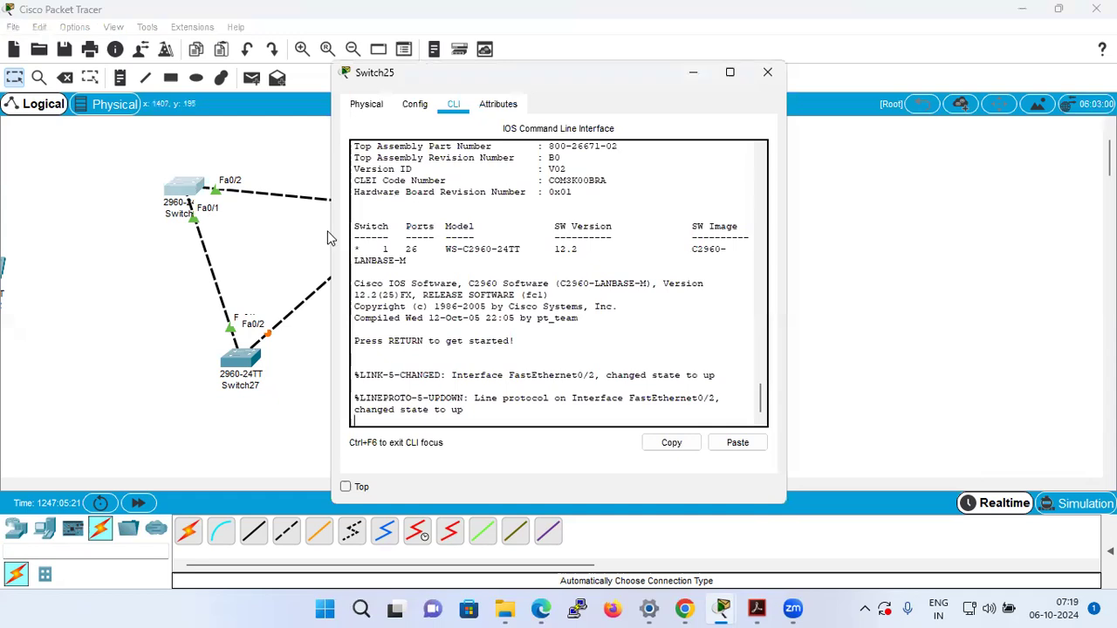
key("Return")
key("Return")
key("Return")
type("en")
key("Return")
type("conf")
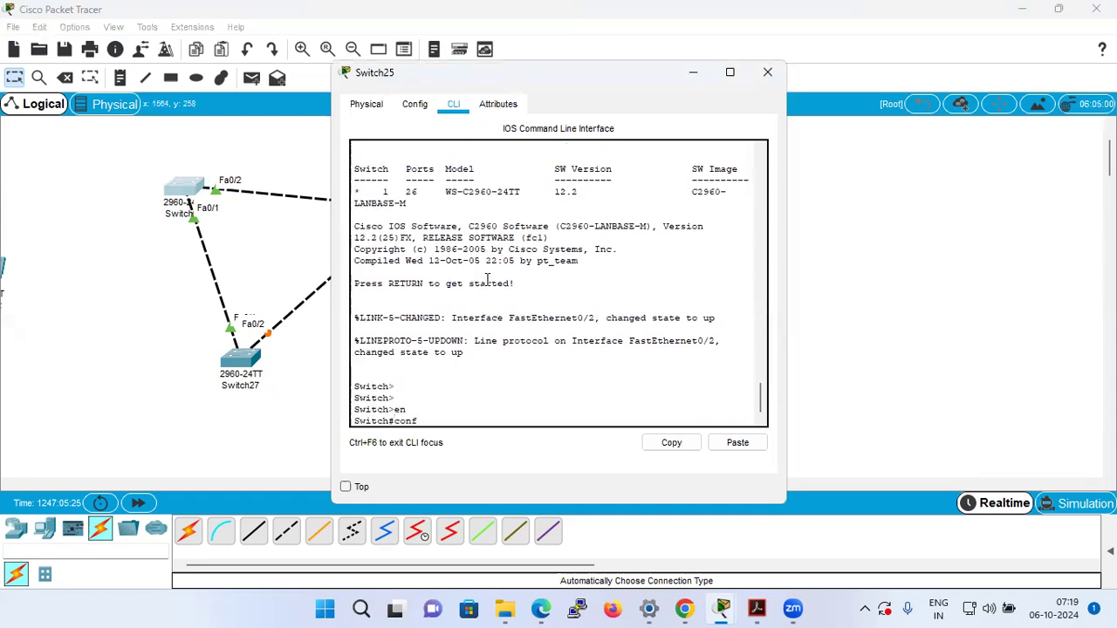
type("ig t")
key("Return")
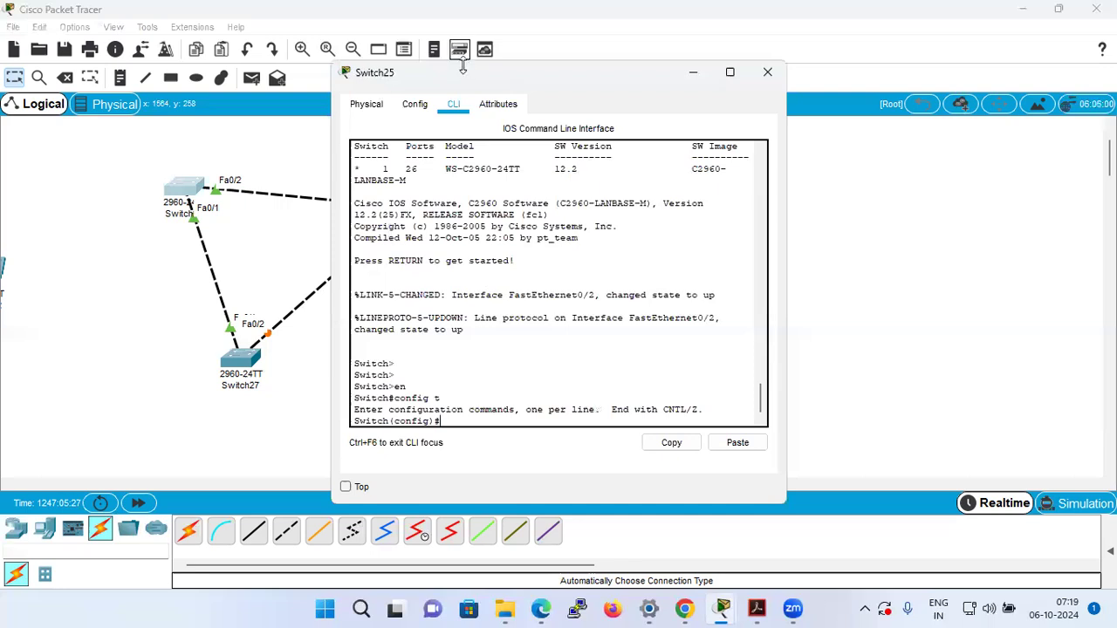
Move Switch25's window clear of the topology and shut down its interface fa0/2.
left_click_drag(460, 69, 822, 65)
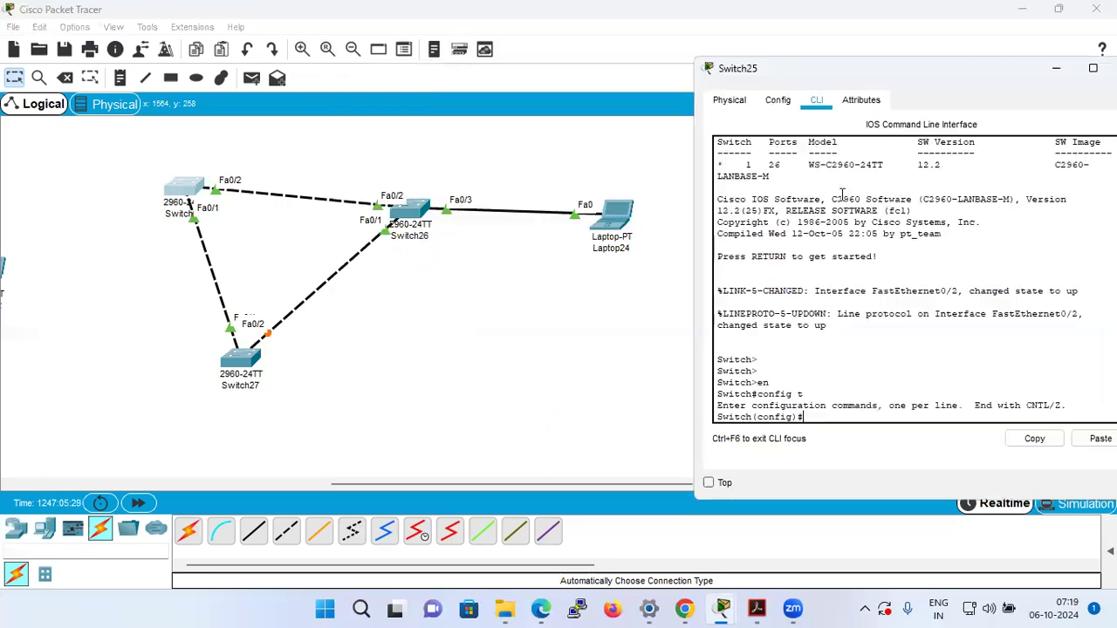
type("int fa0/2")
key("Return")
type("shut")
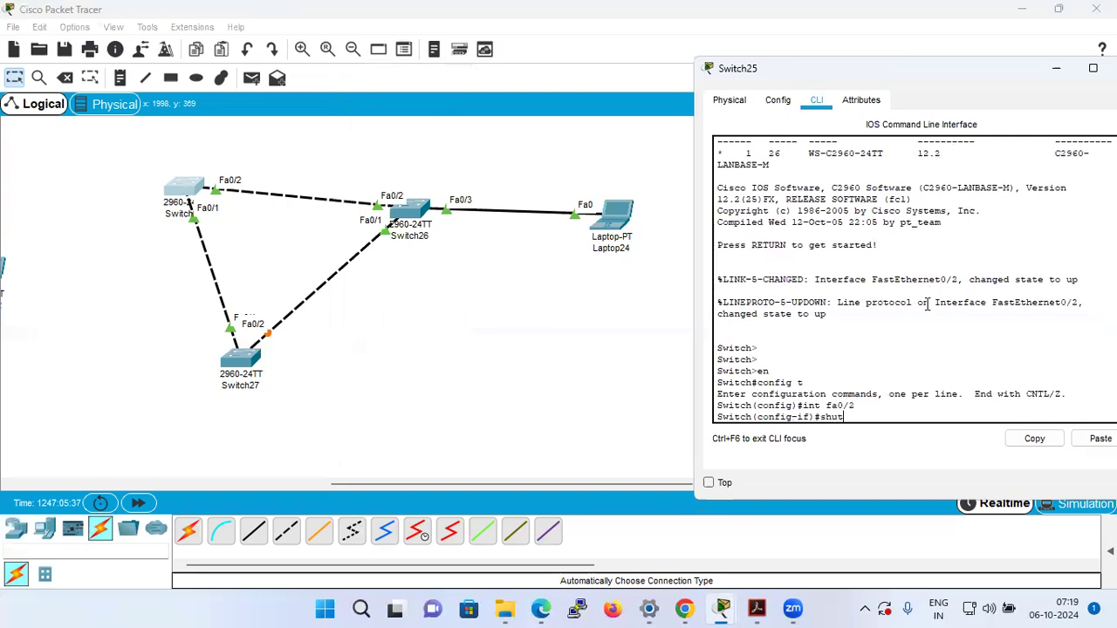
key("Return")
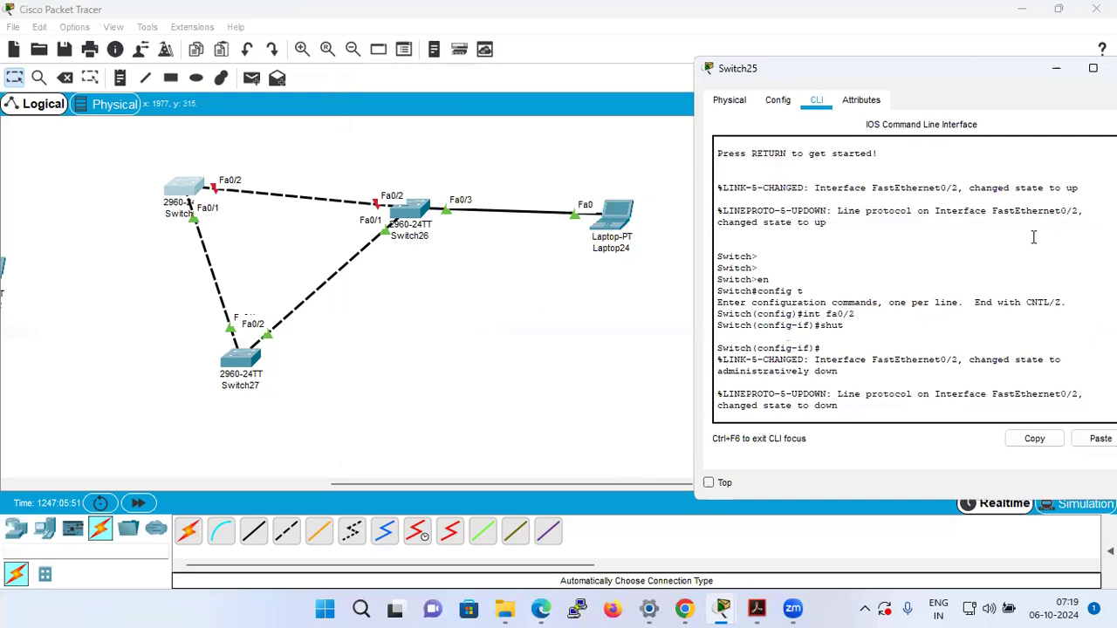
Re-enable Switch25's interface fa0/2 with no shut.
key("Return")
key("Return")
type("no shut")
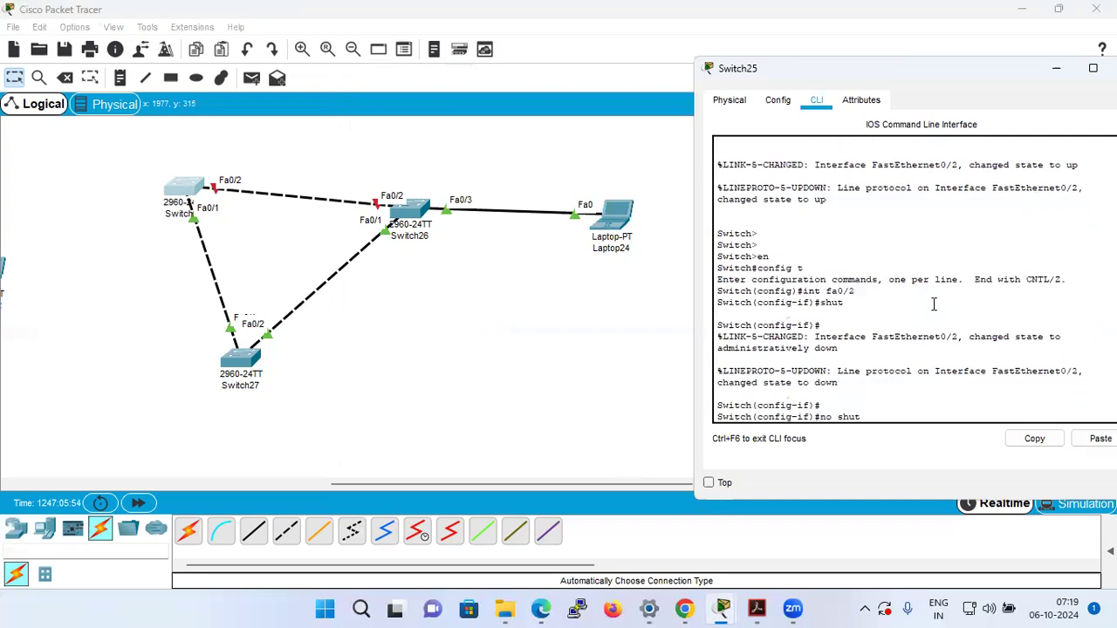
key("Return")
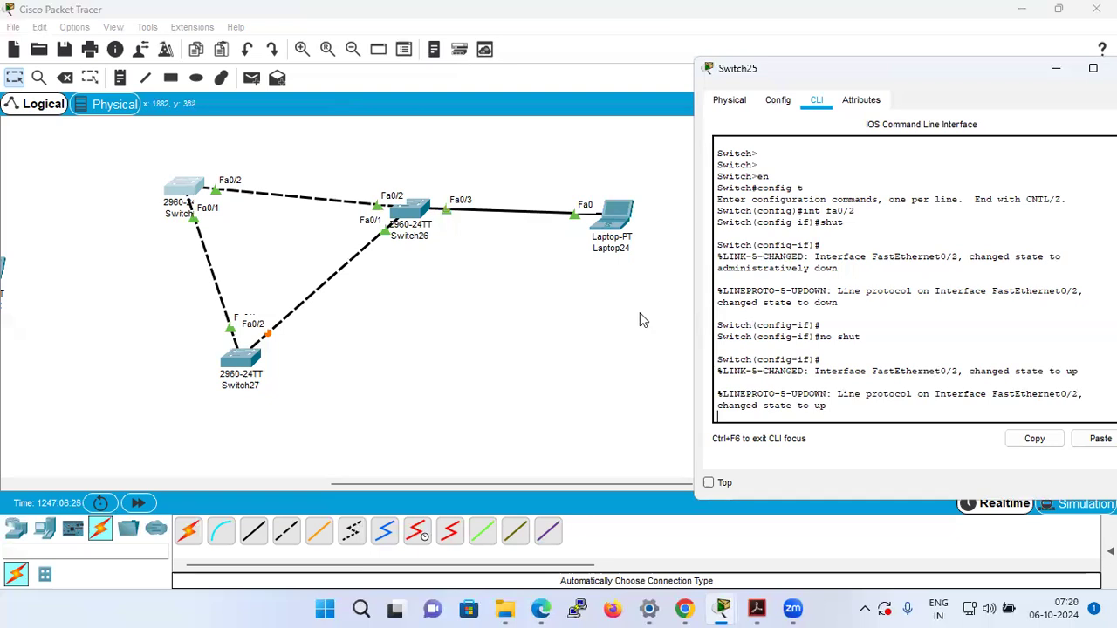
Switch to the CCNA 200-301 workbook PDF in Adobe Acrobat to read the Rapid STP overview.
left_click(752, 608)
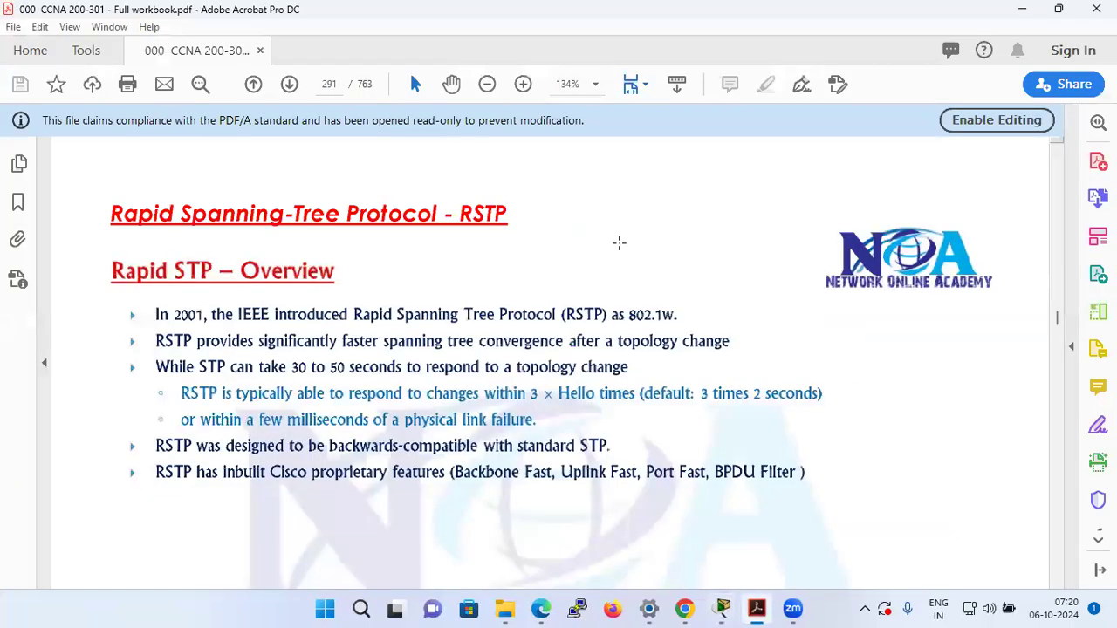
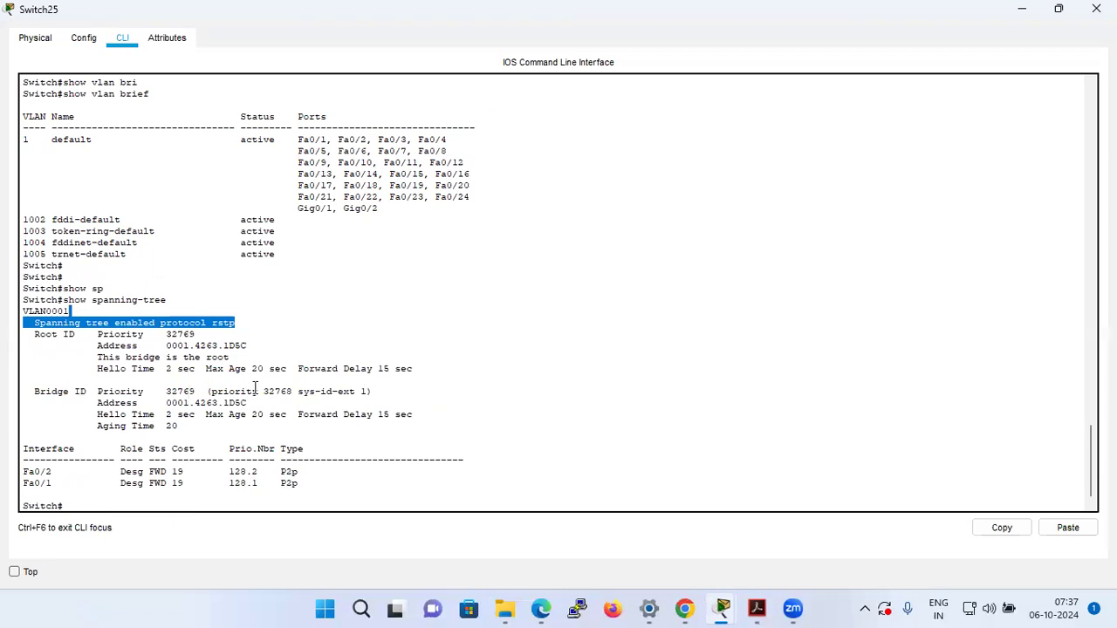
Highlight the sys-id-ext value in the Bridge ID line of Switch25's spanning-tree output, then return to a fresh prompt.
left_click(336, 391)
left_click_drag(335, 391, 362, 393)
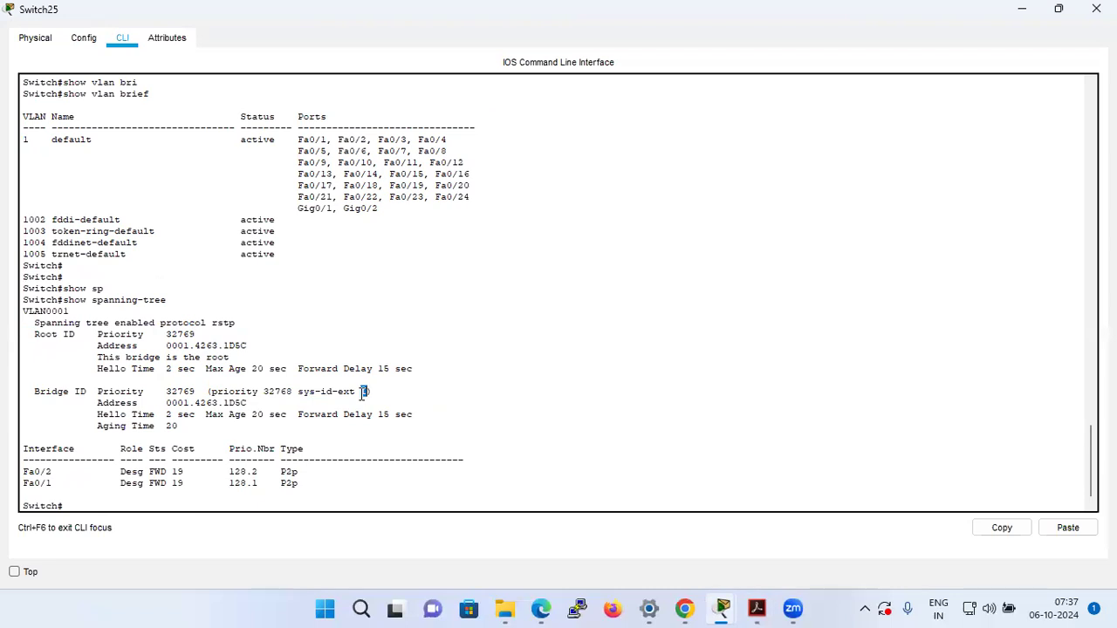
left_click(564, 436)
key("Return")
key("Return")
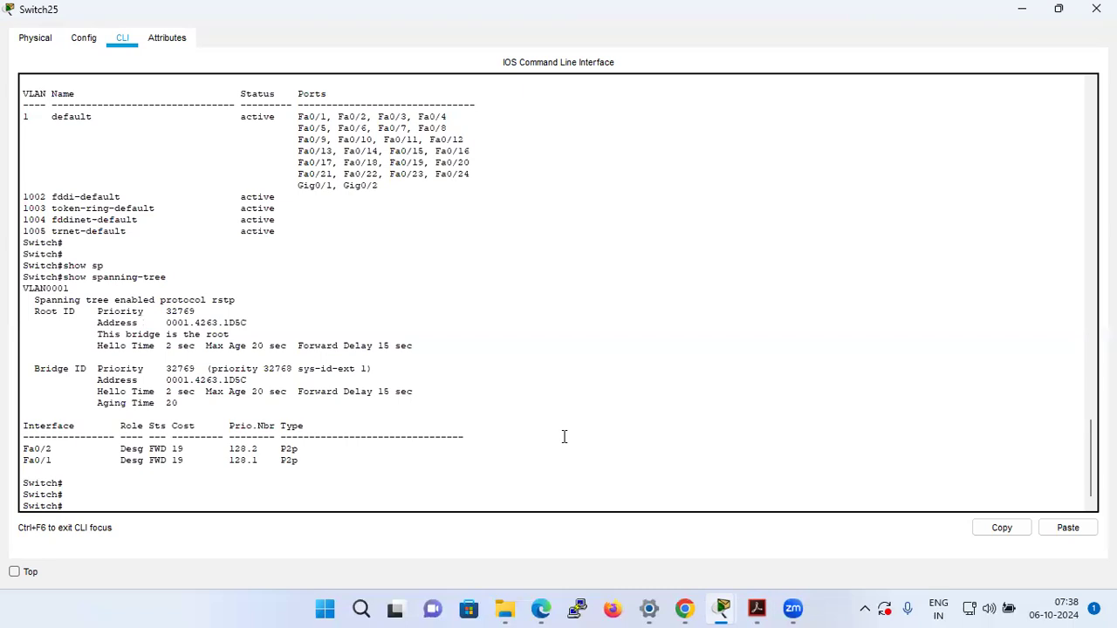
Enter global configuration mode on Switch25 with config t and create VLAN 10.
type("config t")
key("Return")
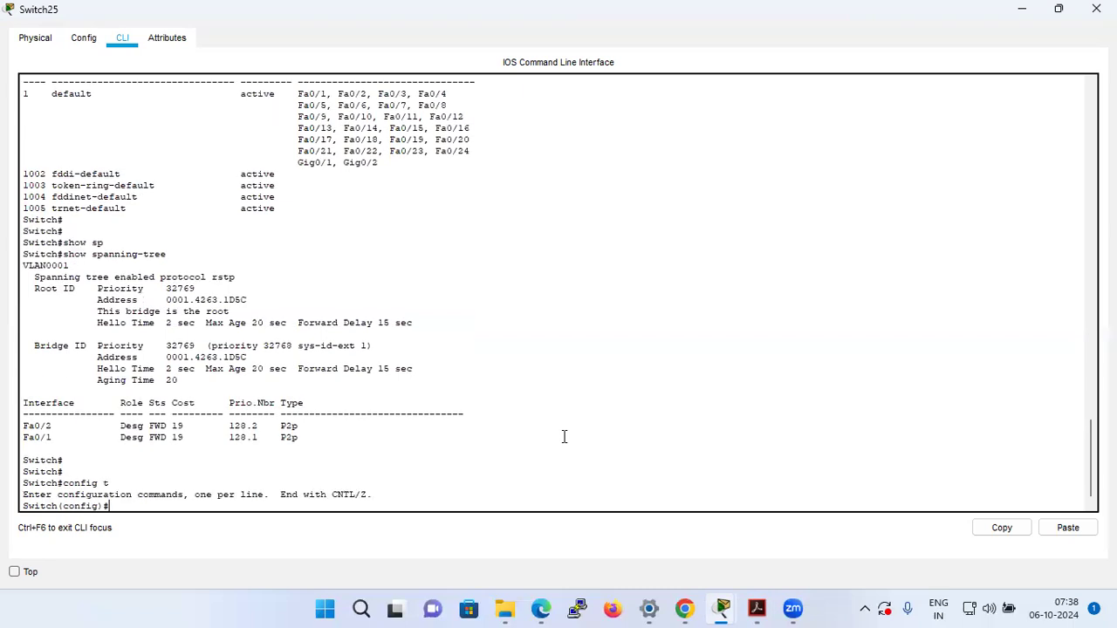
type("vl")
key("Tab")
type("10")
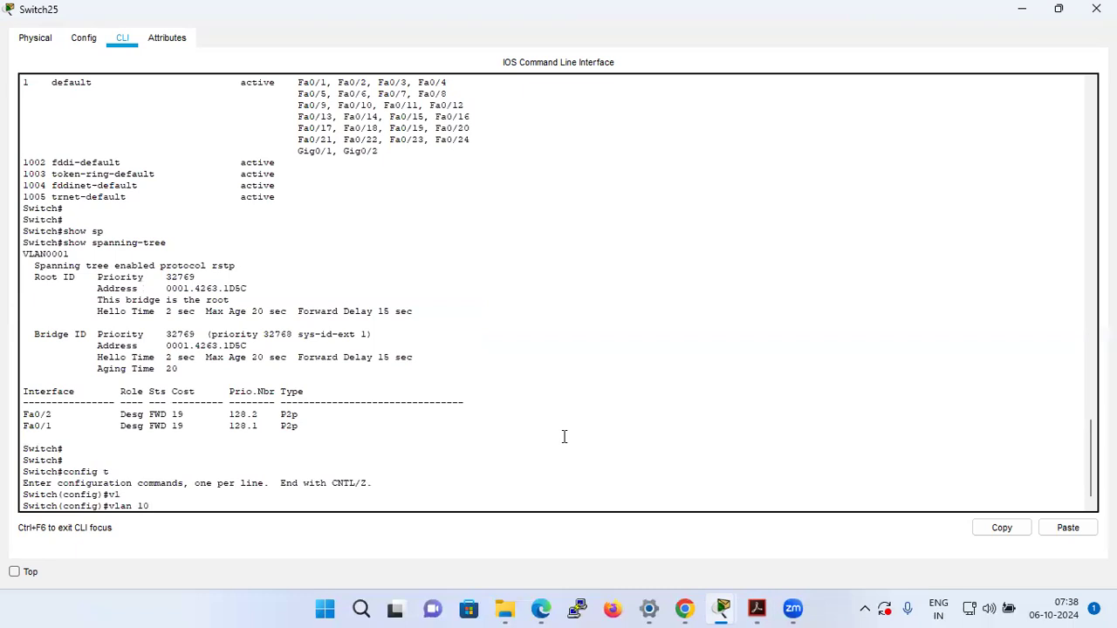
key("Return")
Create VLANs 20 and 30 on Switch25 and return to privileged EXEC mode.
type("vlan 20")
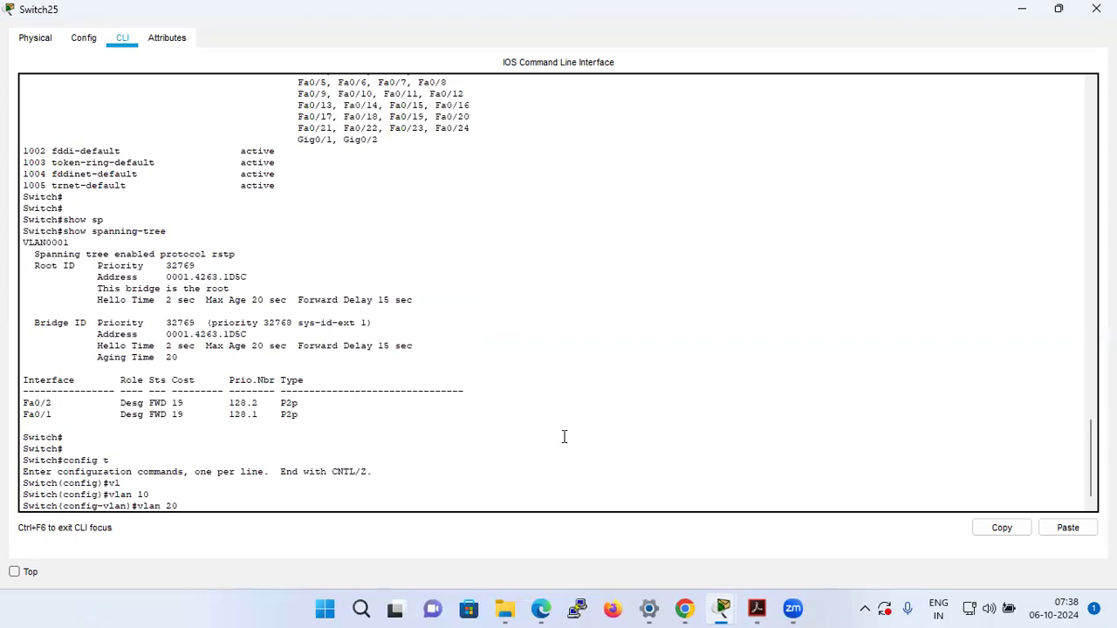
key("Return")
key("Return")
type("vlan 30")
key("Return")
key("Return")
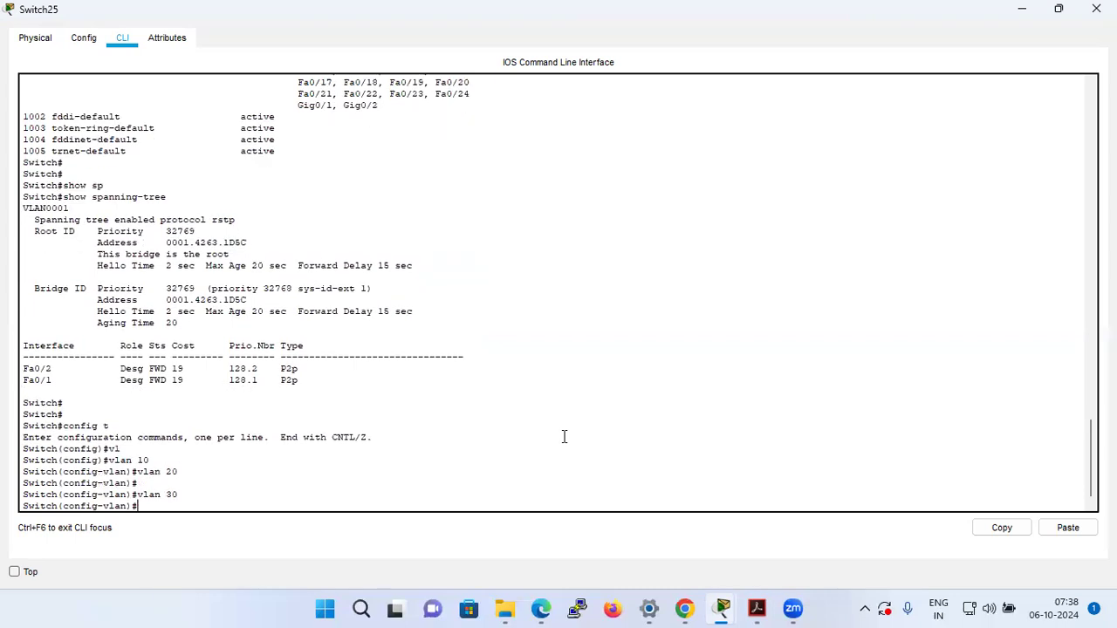
key("ctrl+z")
key("Return")
key("Return")
key("Return")
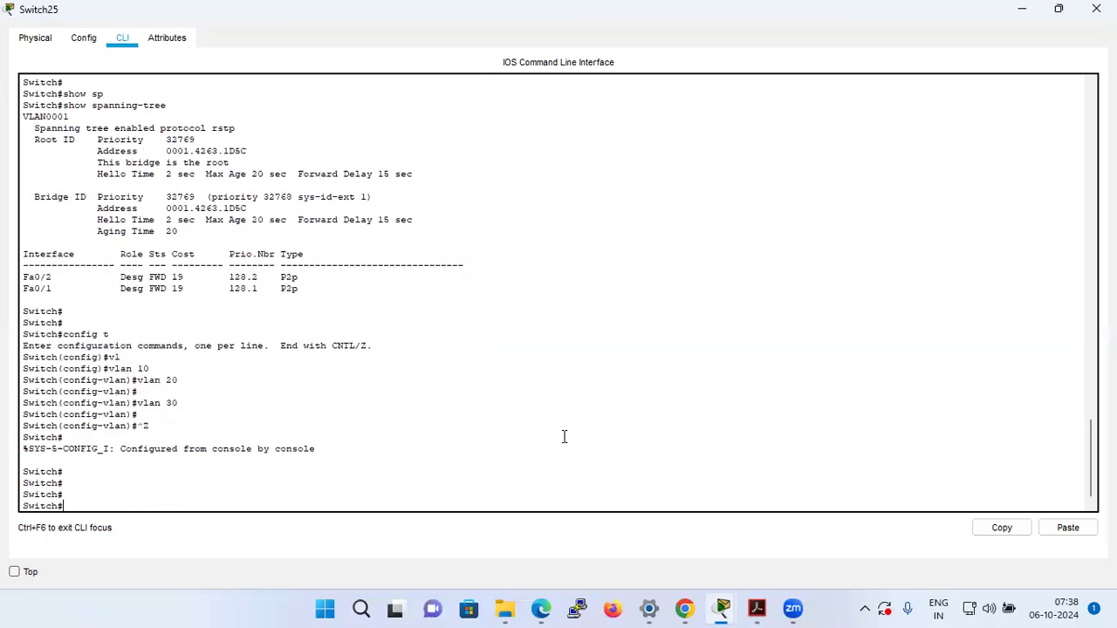
Go back to the topology, open Switch26's command line and enter global configuration mode with en and config t.
mouse_move(533, 610)
mouse_move(723, 609)
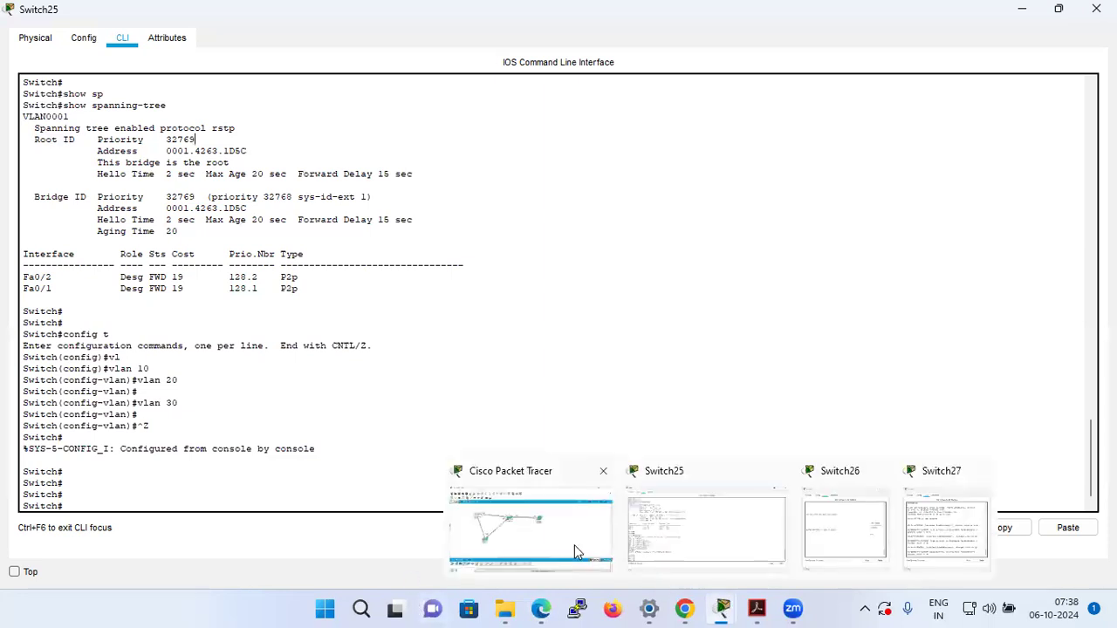
left_click(376, 305)
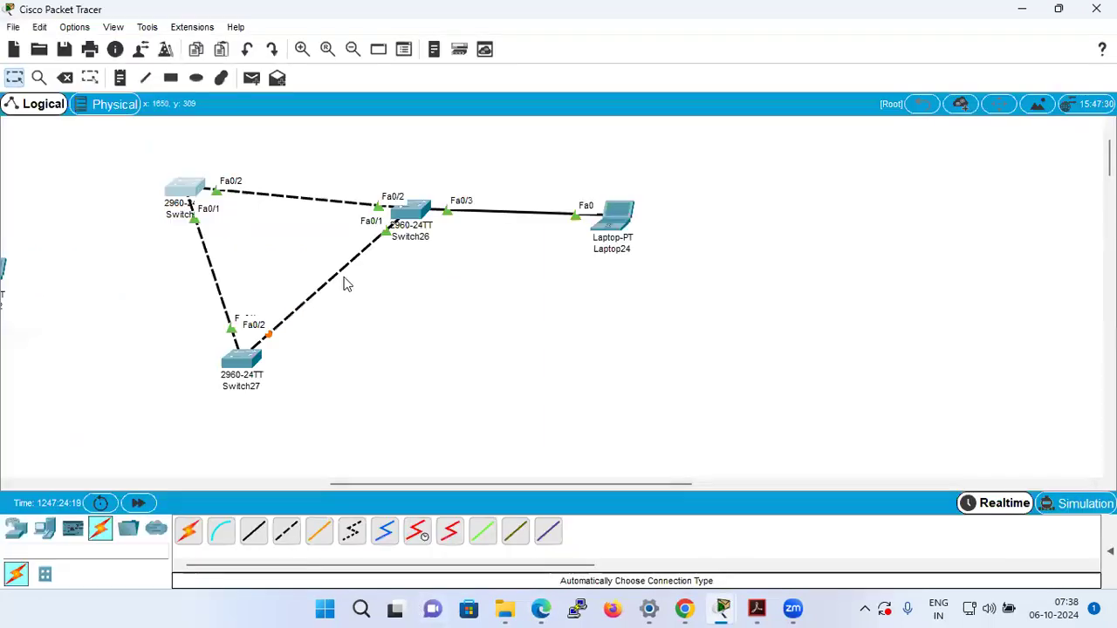
left_click(409, 214)
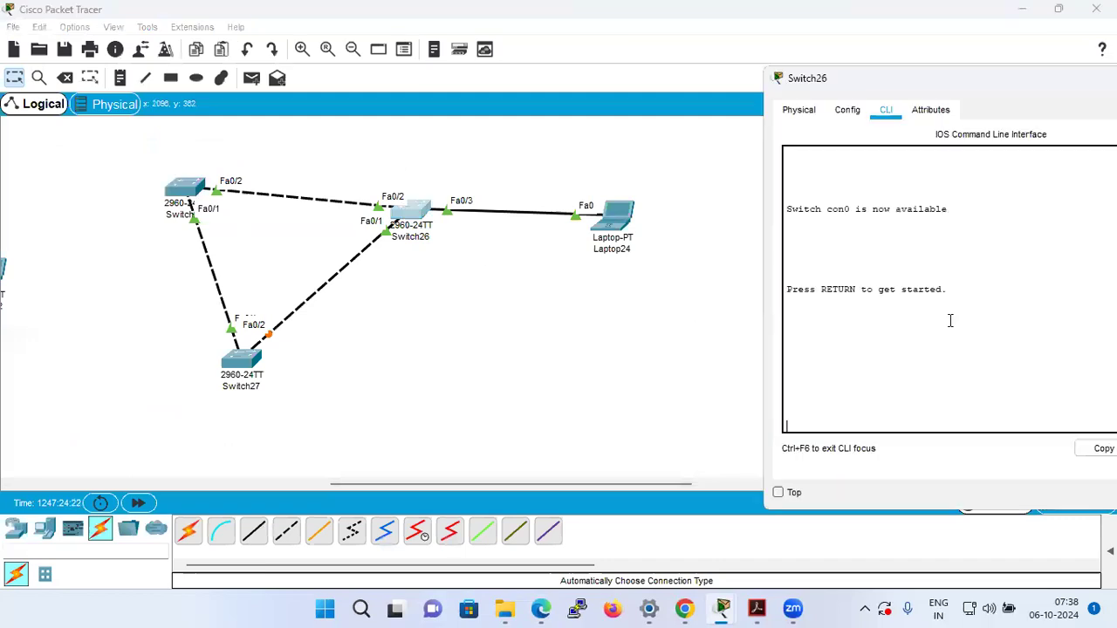
key("Return")
key("Return")
type("en")
key("Return")
type("config t")
Create VLANs 10, 20 and 30 on Switch26 and return to privileged EXEC mode.
key("Return")
type("vlan 10")
key("Return")
key("Up")
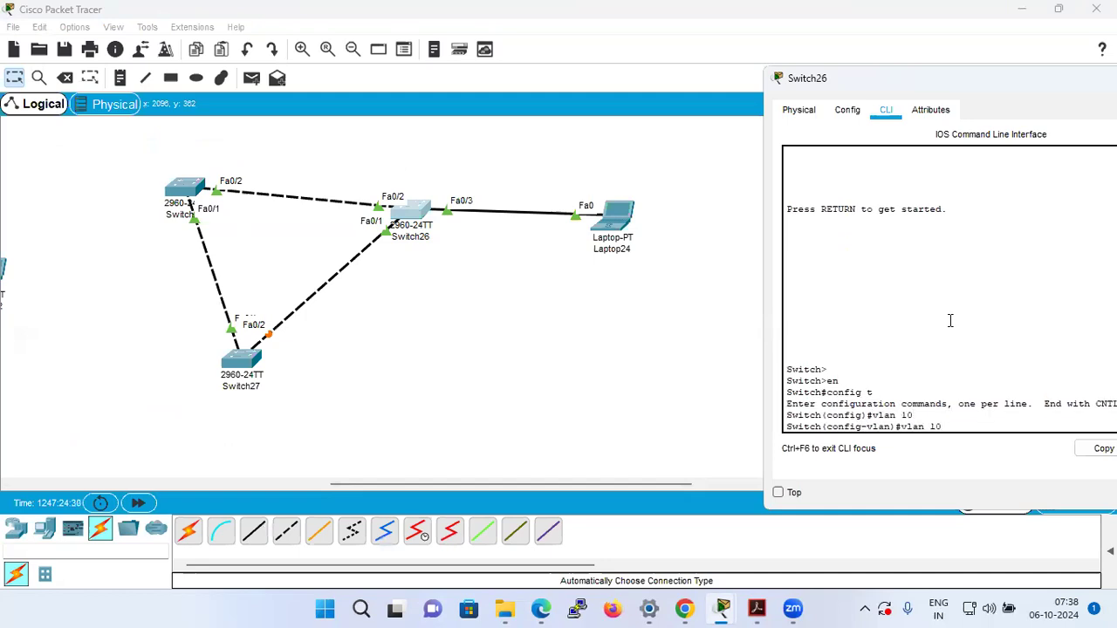
key("BackSpace")
type("2")
key("Return")
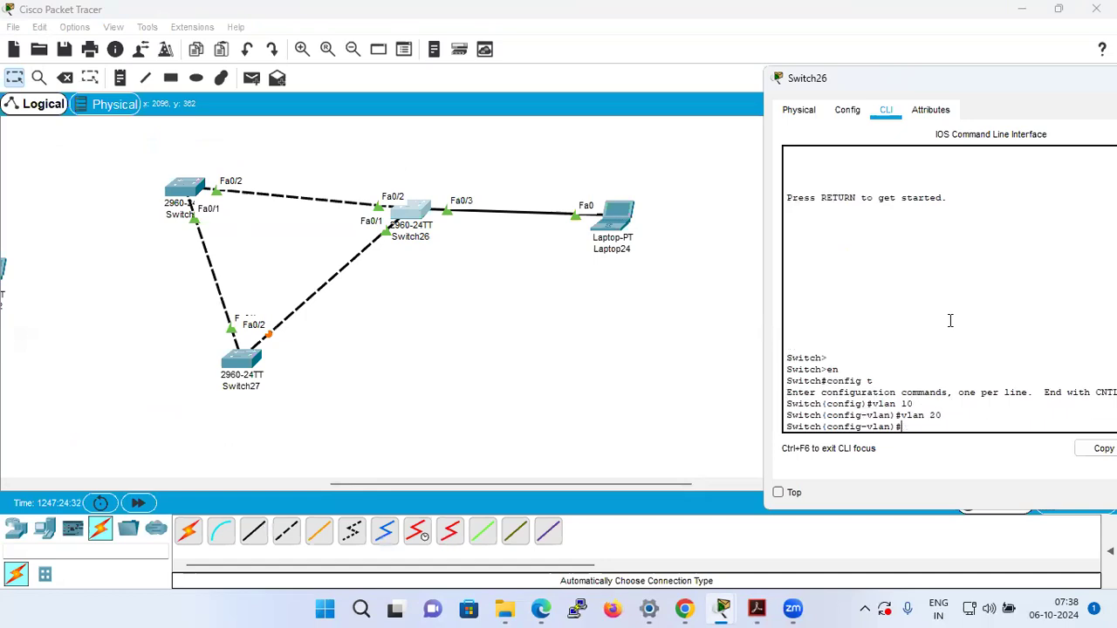
key("Up")
key("BackSpace")
type("3")
key("Return")
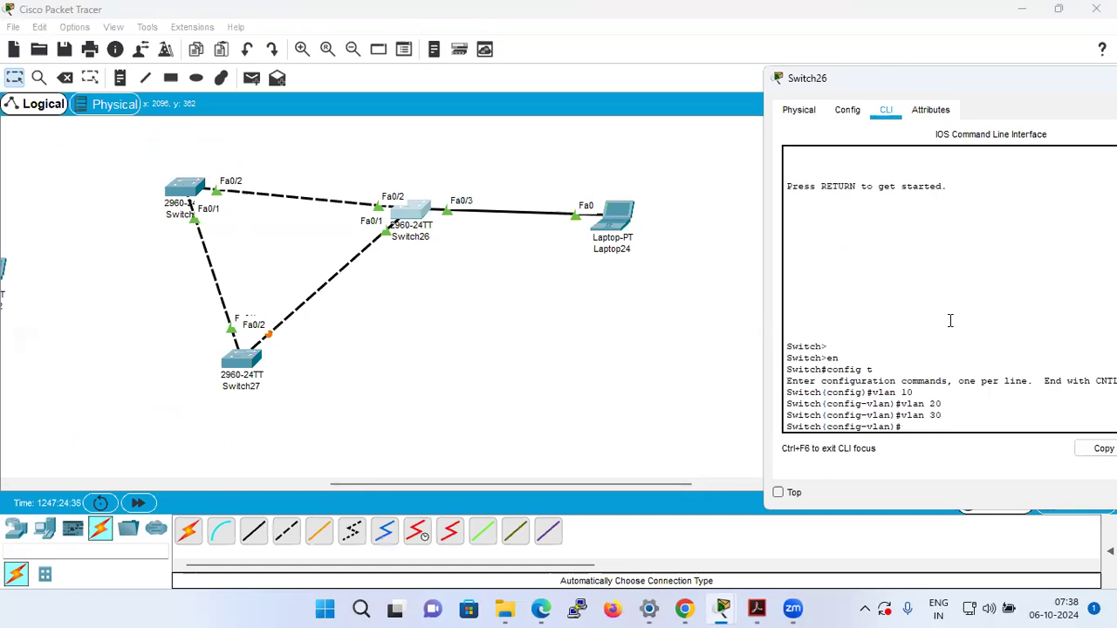
key("ctrl+z")
key("Return")
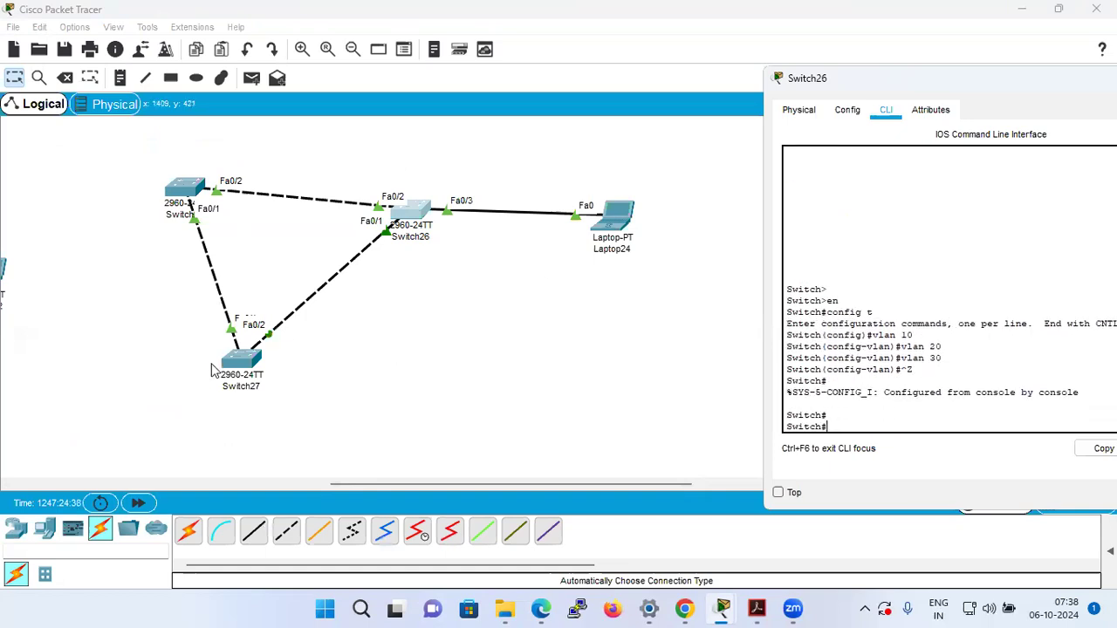
Open Switch27's command line and enter global configuration mode with en and config t.
left_click(244, 357)
key("Return")
key("Return")
type("en")
key("Return")
type("config t")
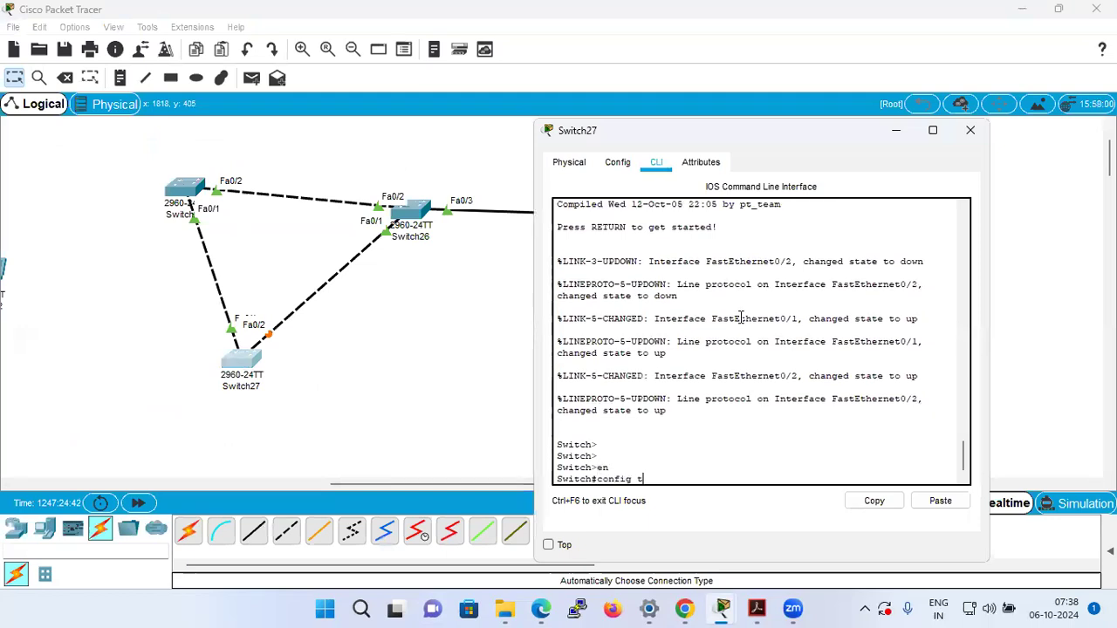
key("Return")
Create VLANs 10 and 20 on Switch27.
type("vlan 10")
key("Return")
type("vlan 10")
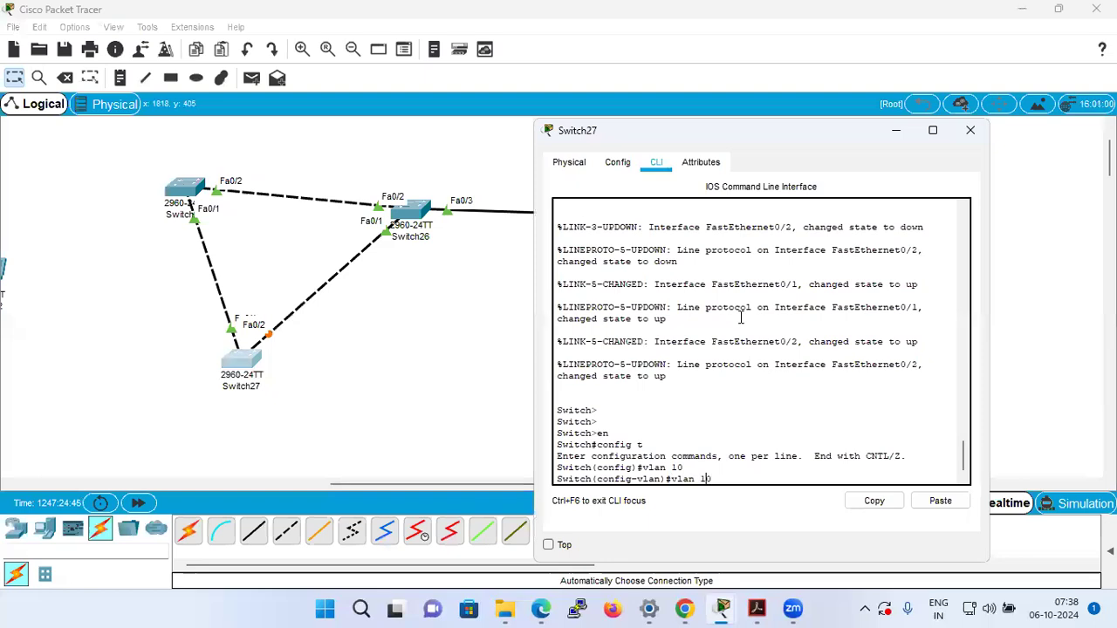
key("BackSpace")
key("BackSpace")
type("20")
key("Return")
Create VLAN 30 on Switch27 and return to privileged EXEC mode.
type("vlan 20")
key("BackSpace")
key("BackSpace")
type("30")
key("Return")
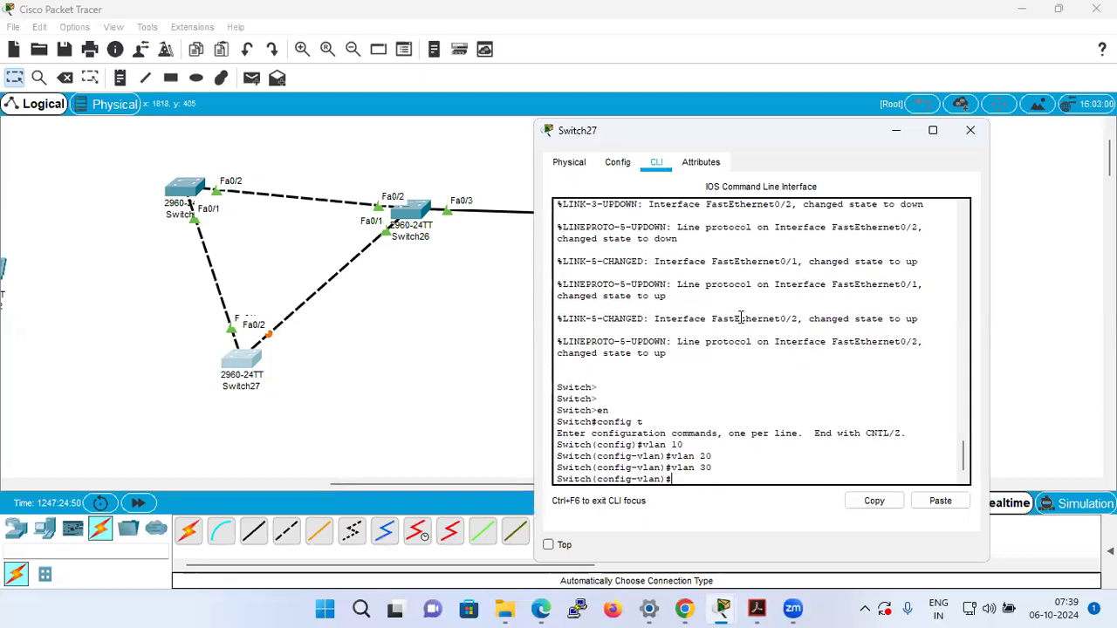
key("ctrl+z")
key("Return")
key("Return")
key("Return")
Display Switch27's VLAN table with show vlan brief.
type("show vla")
key("Tab")
type("b")
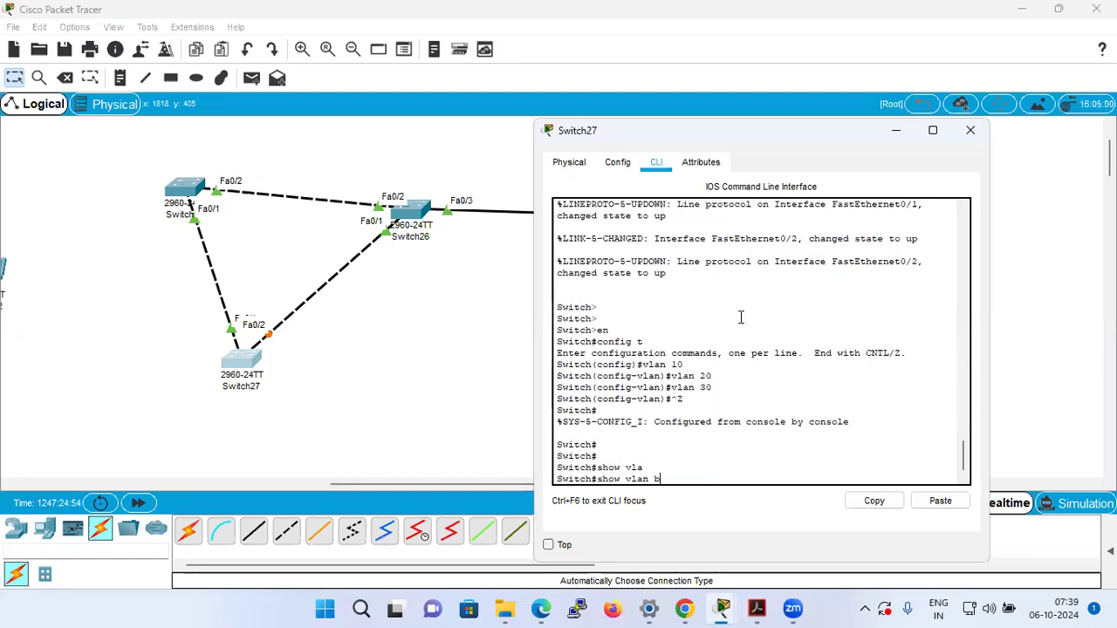
key("Tab")
key("Return")
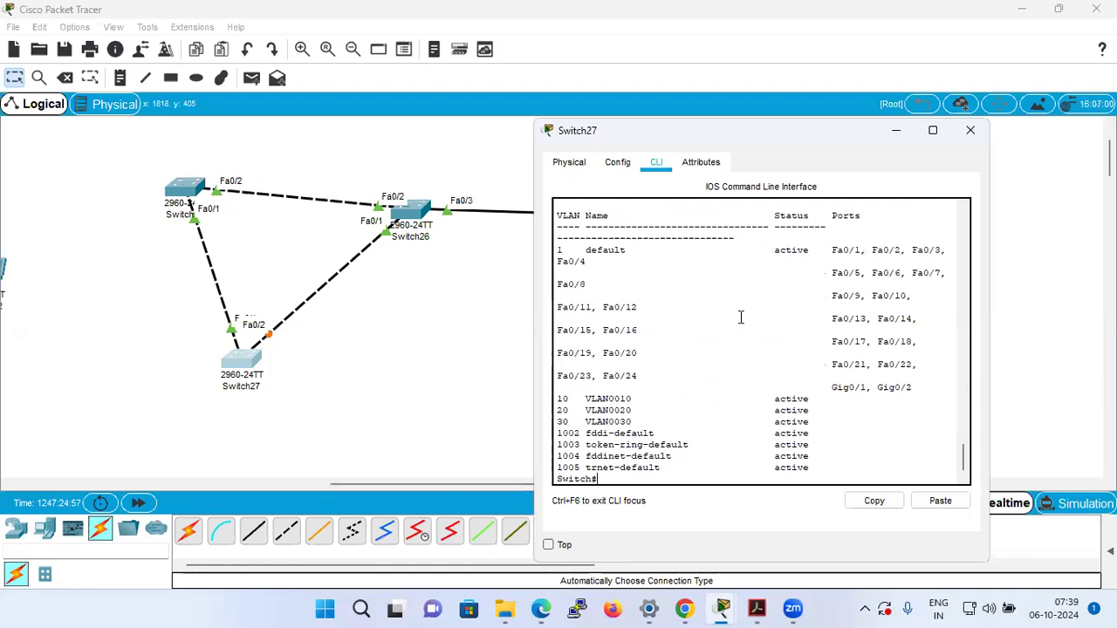
Add a second link between Switch25 and Switch27 in the topology using the automatic connection type.
left_click(423, 369)
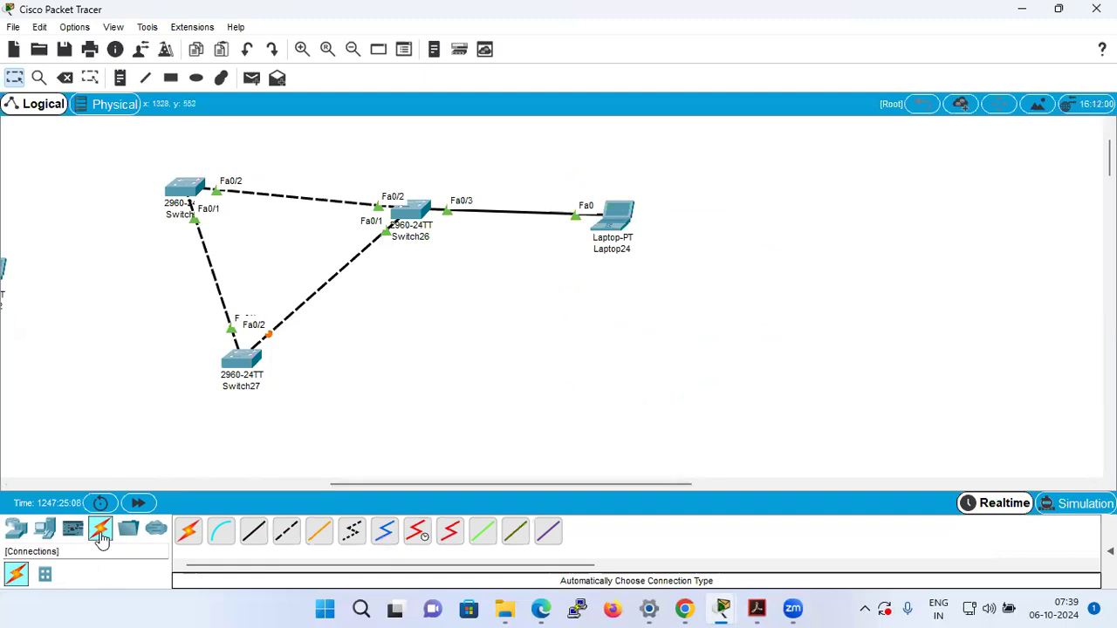
left_click(187, 531)
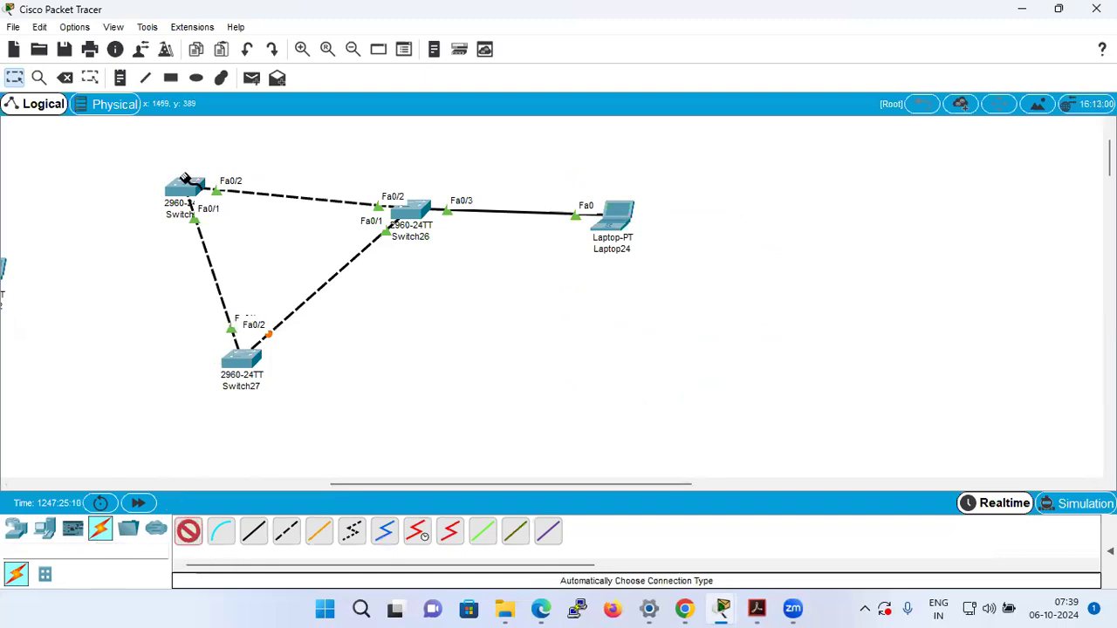
left_click(186, 201)
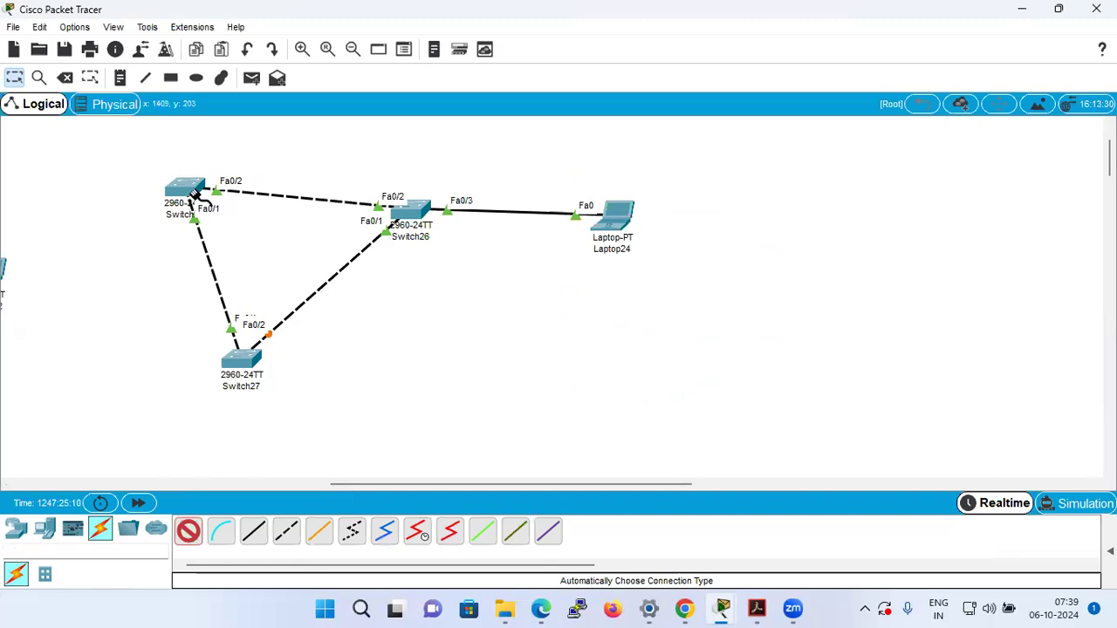
left_click(241, 358)
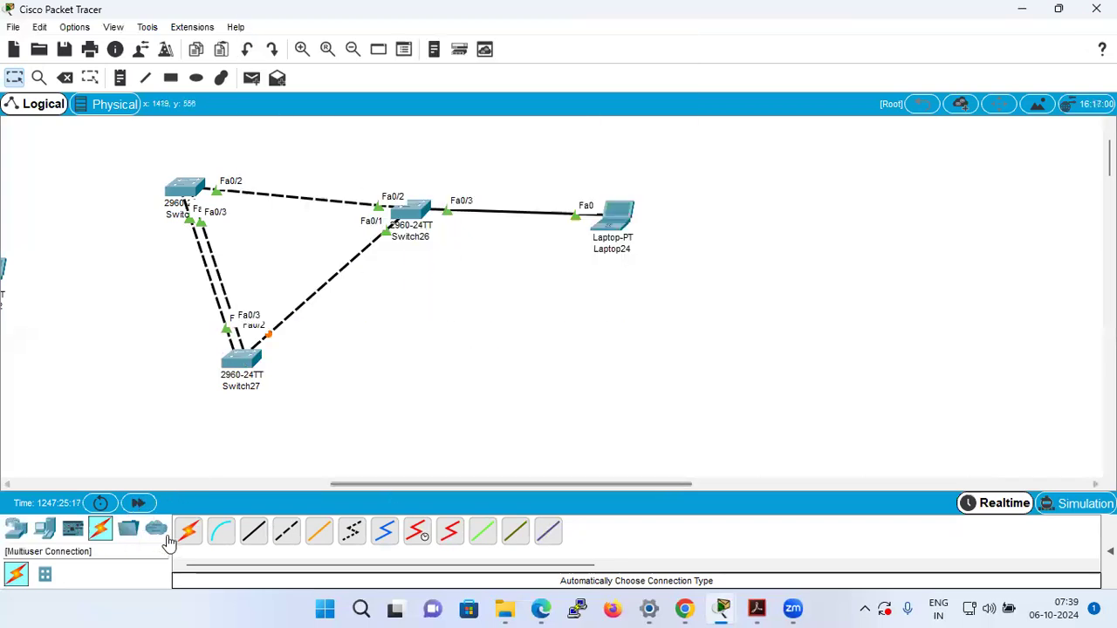
Add second automatic-type links from Switch27 to Switch26 and from Switch25 to Switch26.
left_click(187, 530)
left_click(246, 360)
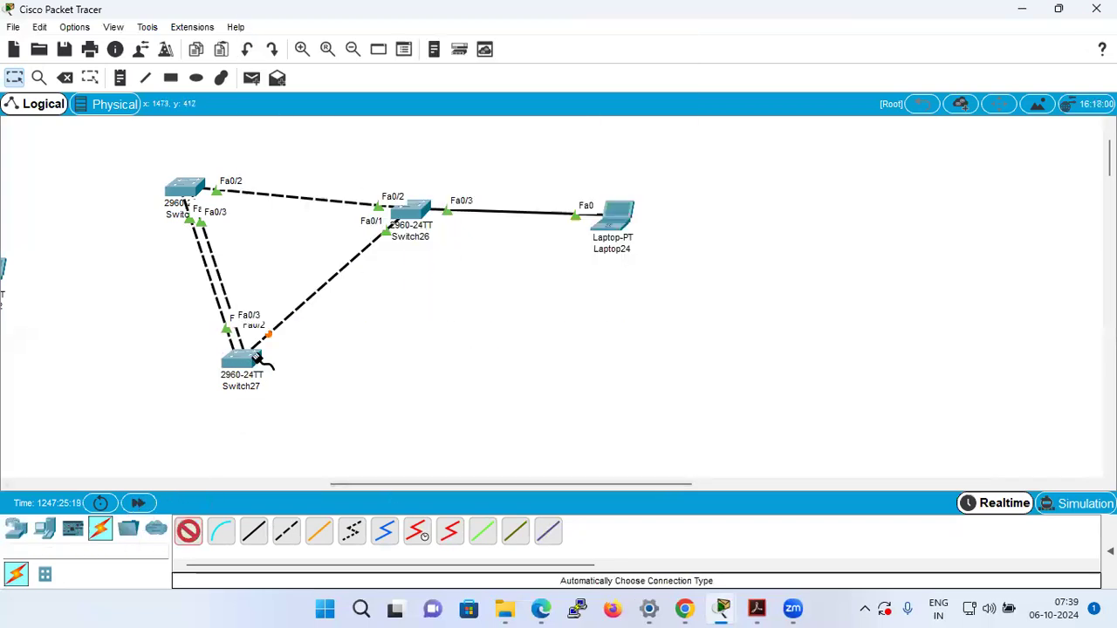
left_click(395, 214)
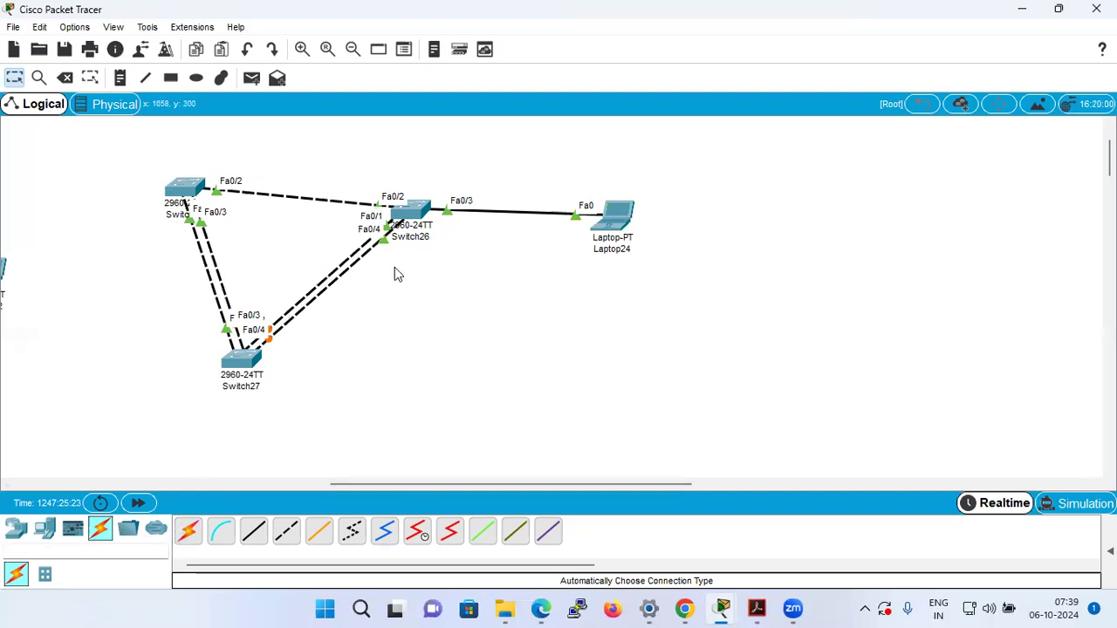
left_click(187, 530)
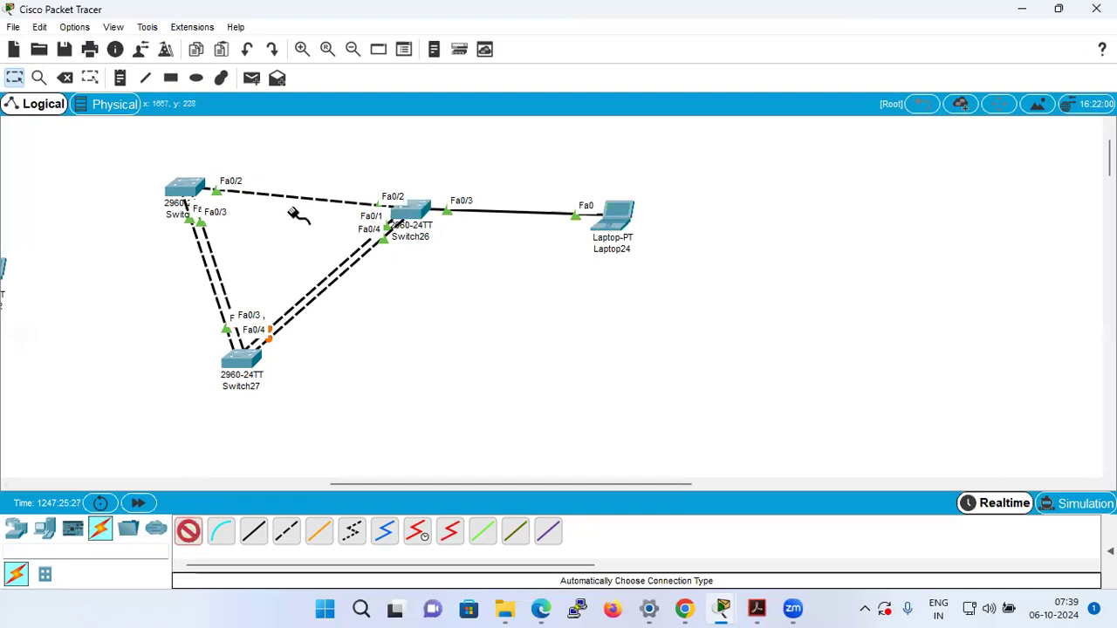
left_click(186, 189)
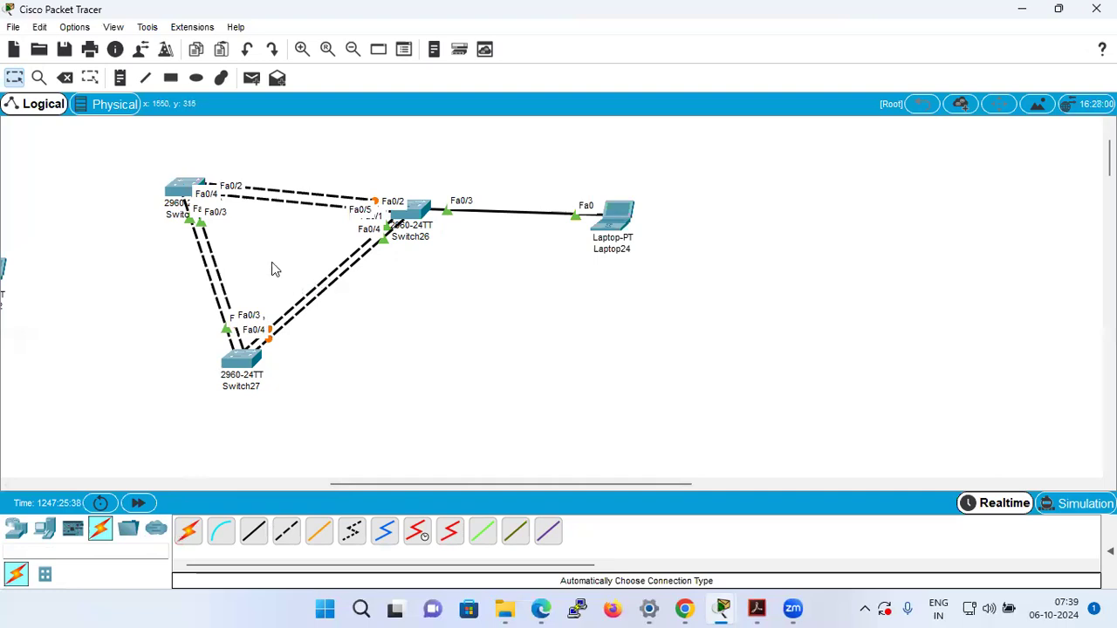
Open Switch25's command line and enter configuration of the interface range fa0/3 -4.
left_click(188, 190)
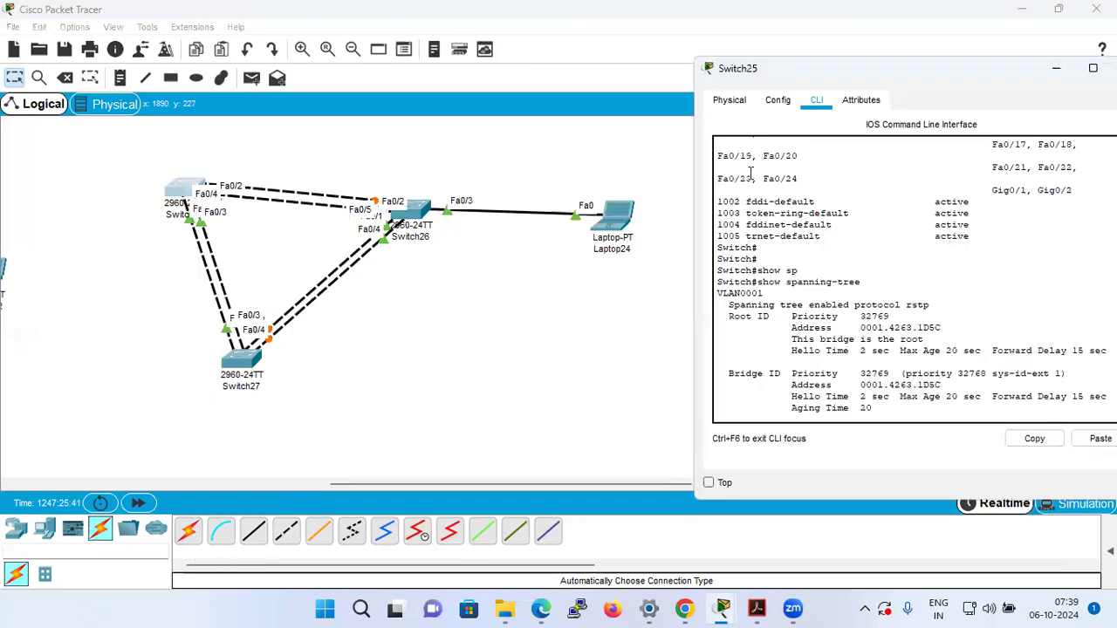
type("config t")
key("Return")
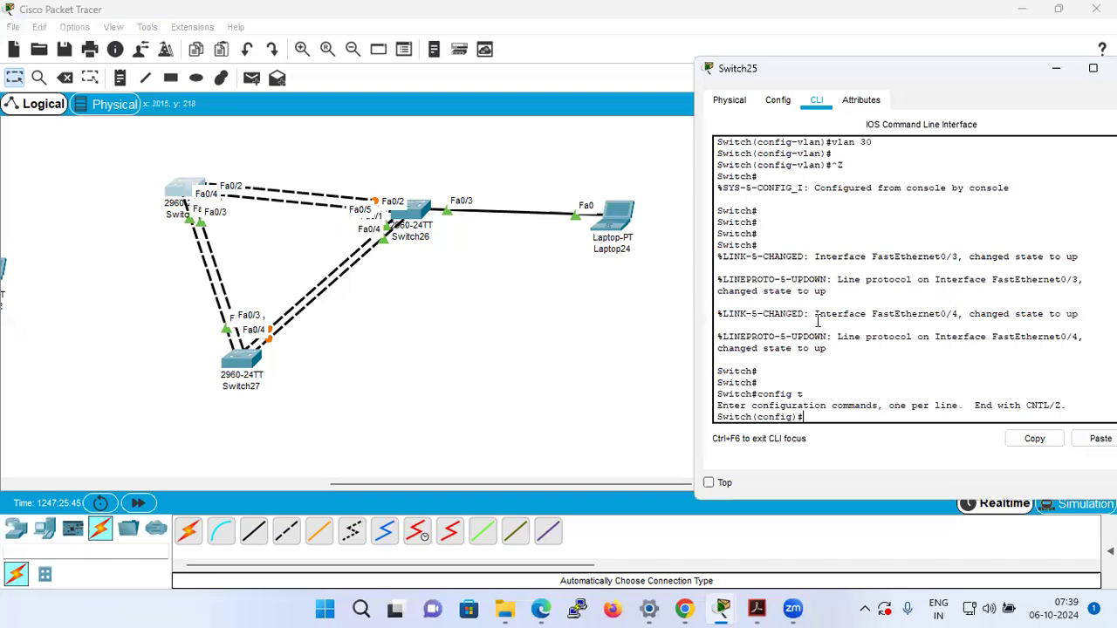
type("int ra")
key("Tab")
type("fa")
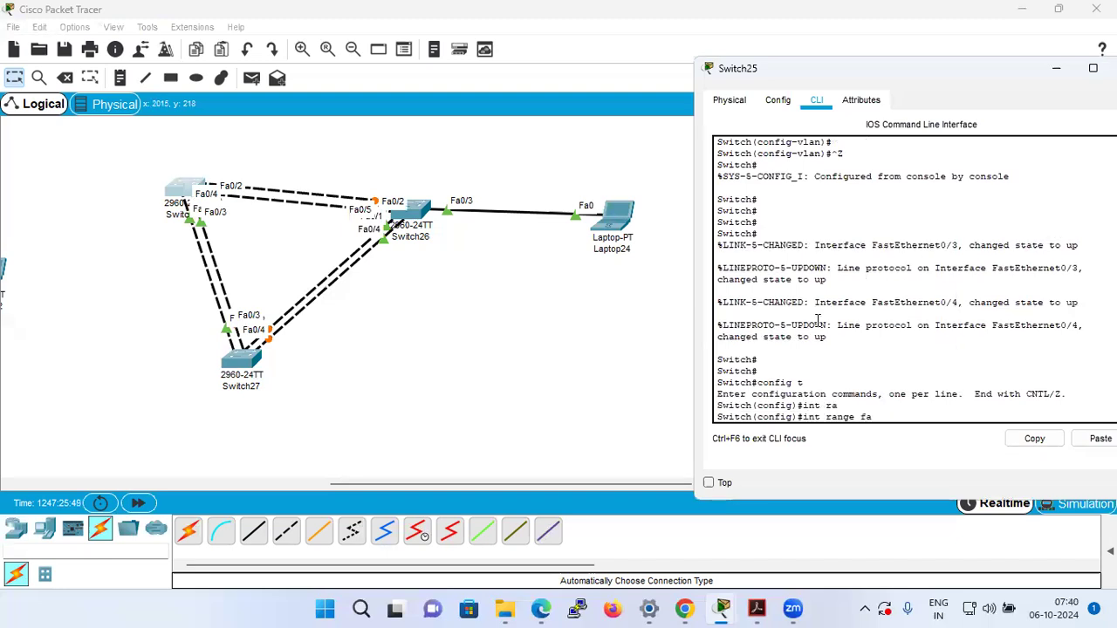
type("0/3 -4")
key("Return")
Set Switch25's interface range fa0/3 -4 to access mode with switchport mode access.
type("vl")
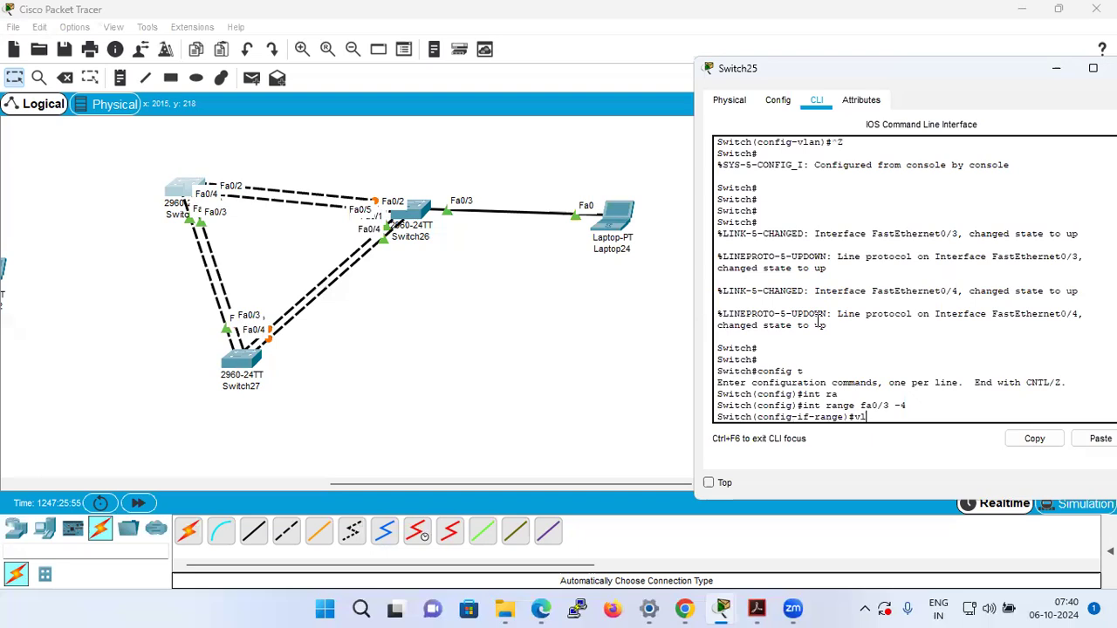
key("Tab")
key("BackSpace")
type("w")
key("Tab")
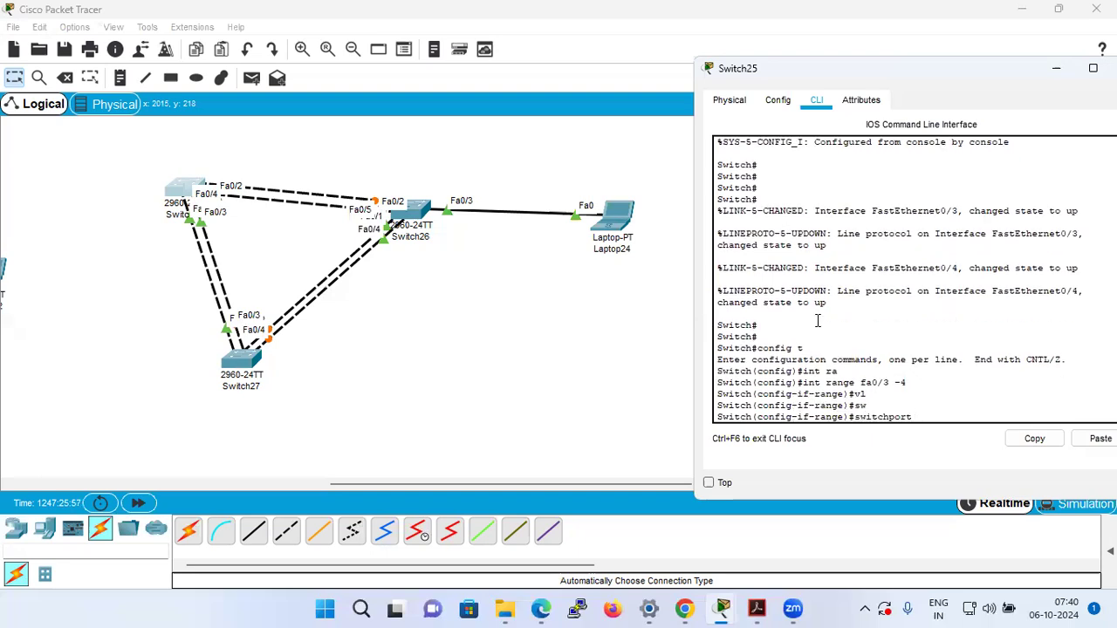
type("mo")
key("Tab")
type("ac")
key("Tab")
key("Return")
Assign Switch25's interface range fa0/3 -4 to VLAN 20 with switchport access vlan 20.
type("switchport a")
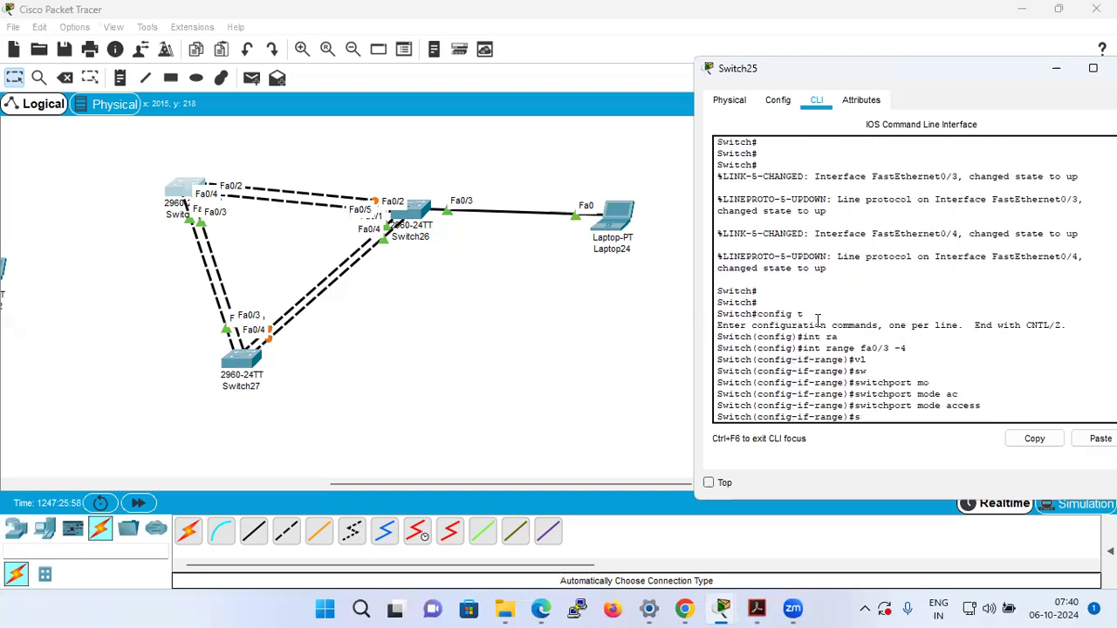
key("Tab")
type("acc")
key("Tab")
type("vl")
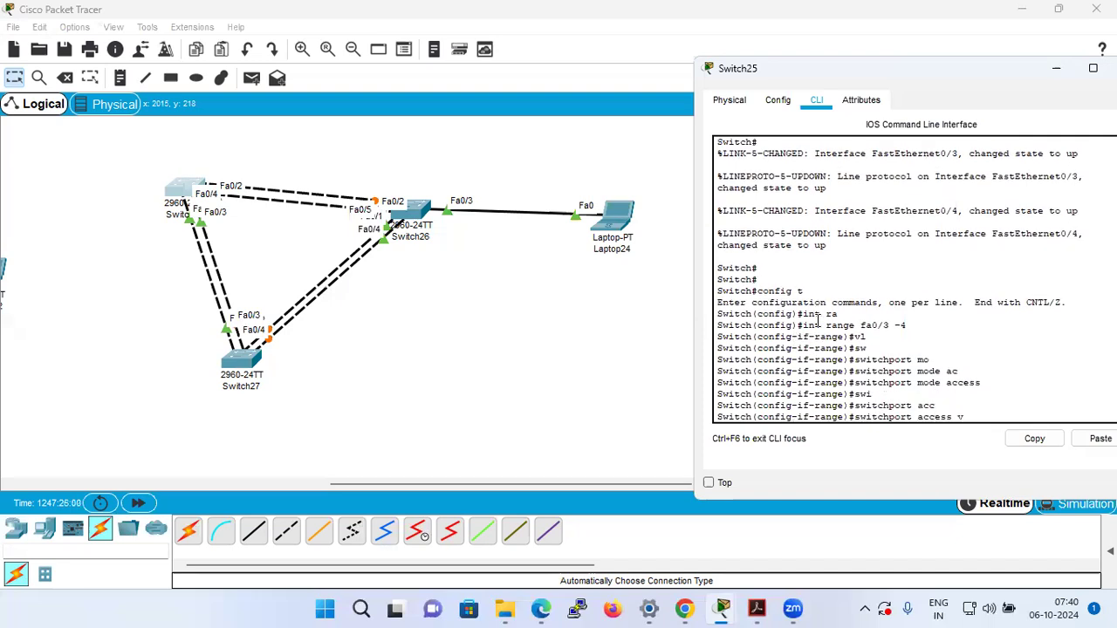
key("Tab")
type("20")
key("Return")
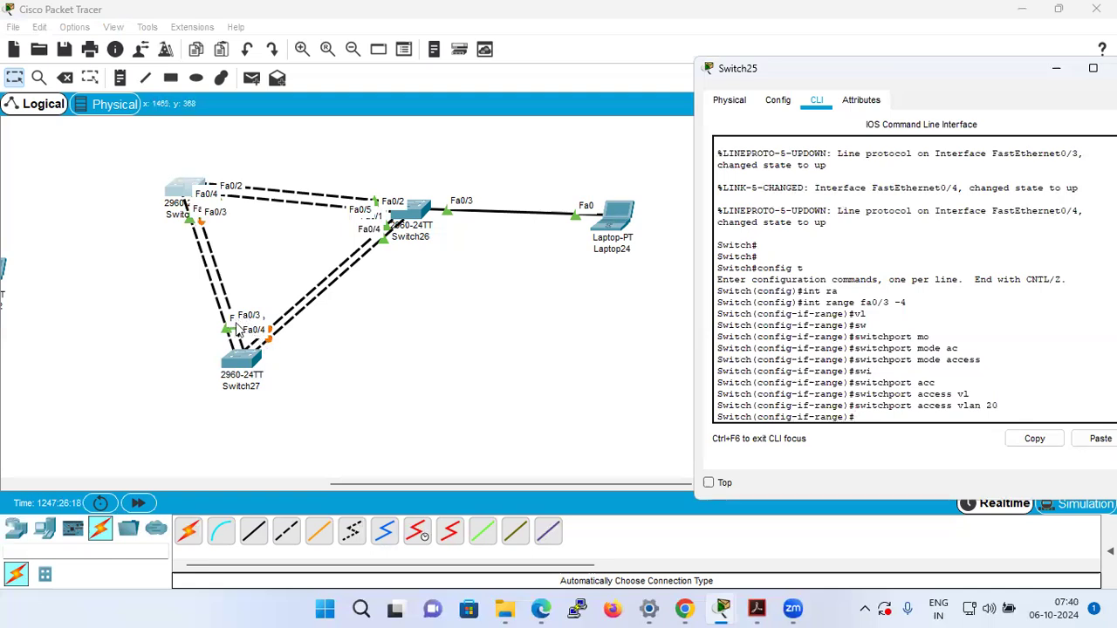
Move Switch27 slightly lower in the topology to spread out its links and port labels.
left_click(182, 436)
left_click_drag(237, 359, 369, 399)
left_click_drag(174, 362, 237, 384)
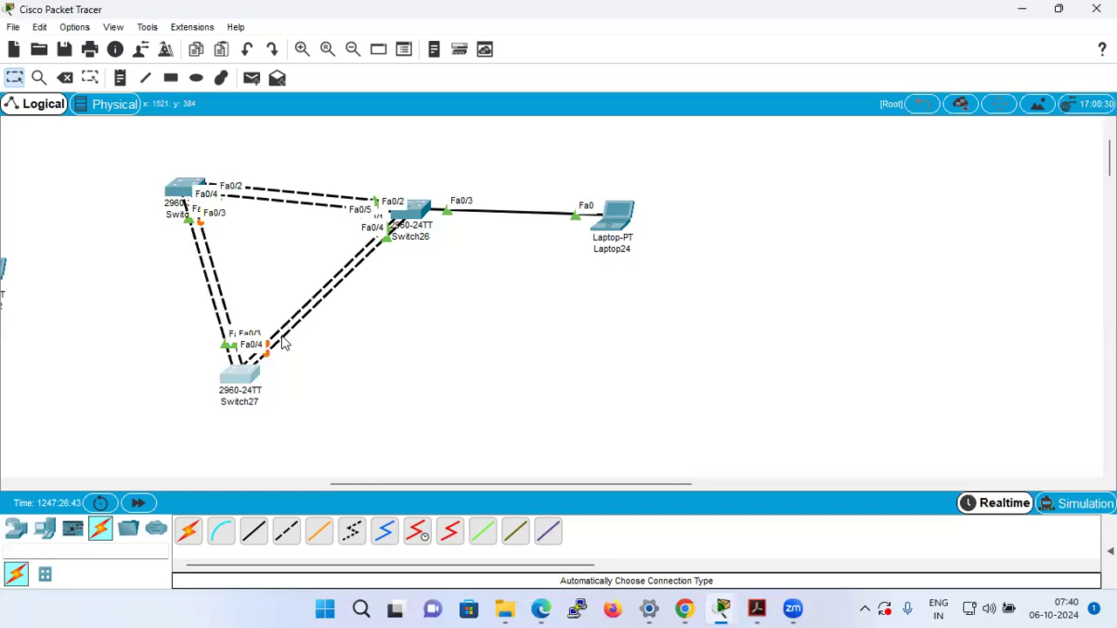
mouse_move(231, 388)
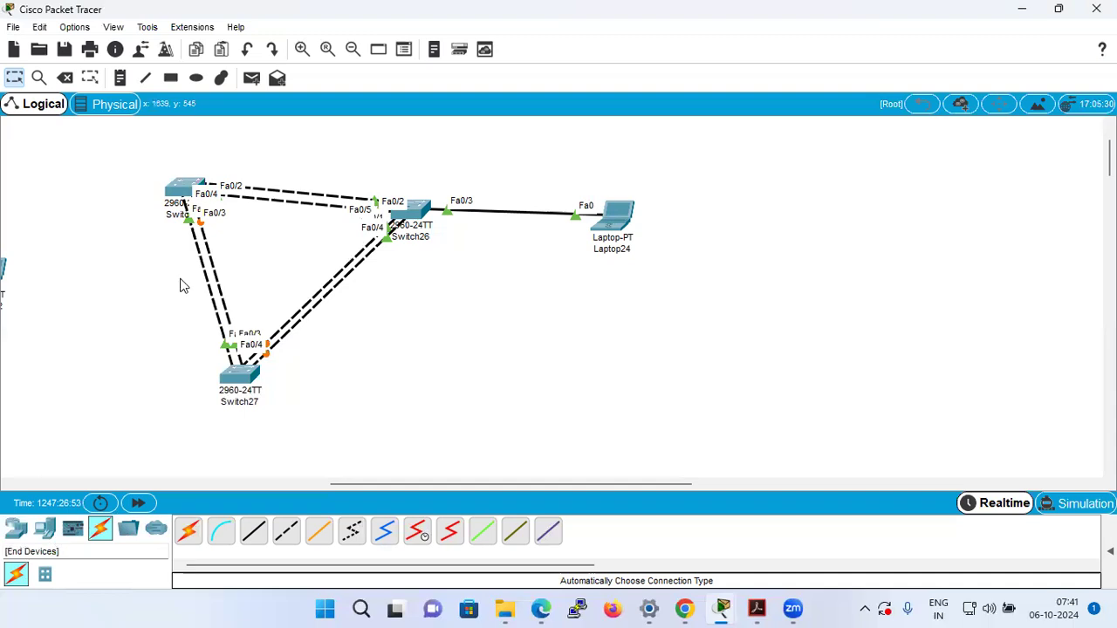
Place three 2960 switches in a triangle in the empty workspace beyond Switch24.
left_click_drag(530, 479, 929, 486)
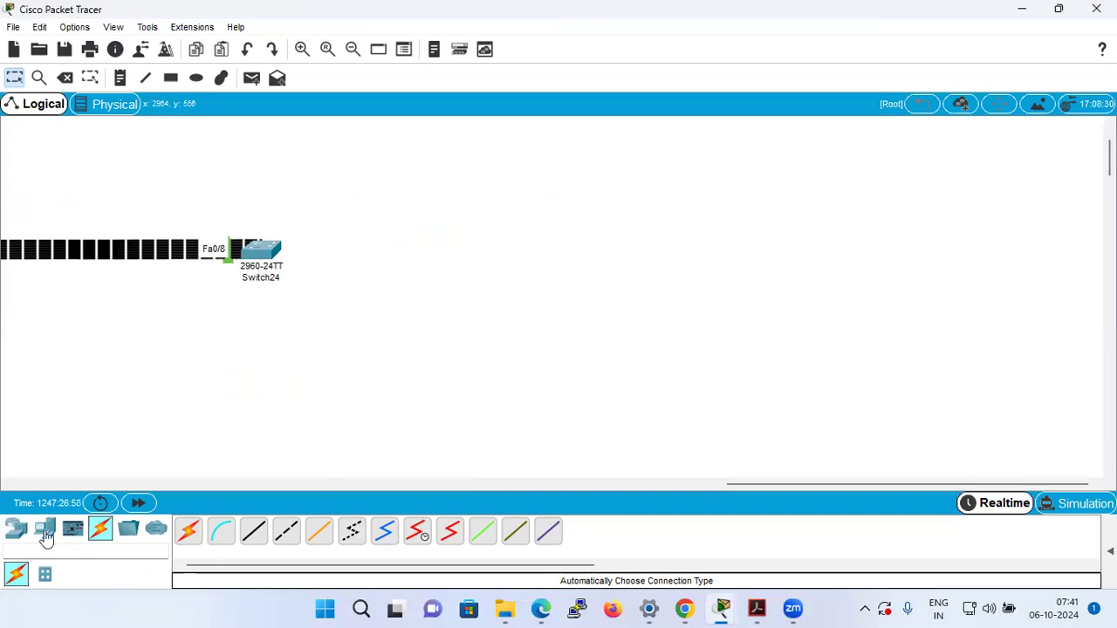
left_click(16, 532)
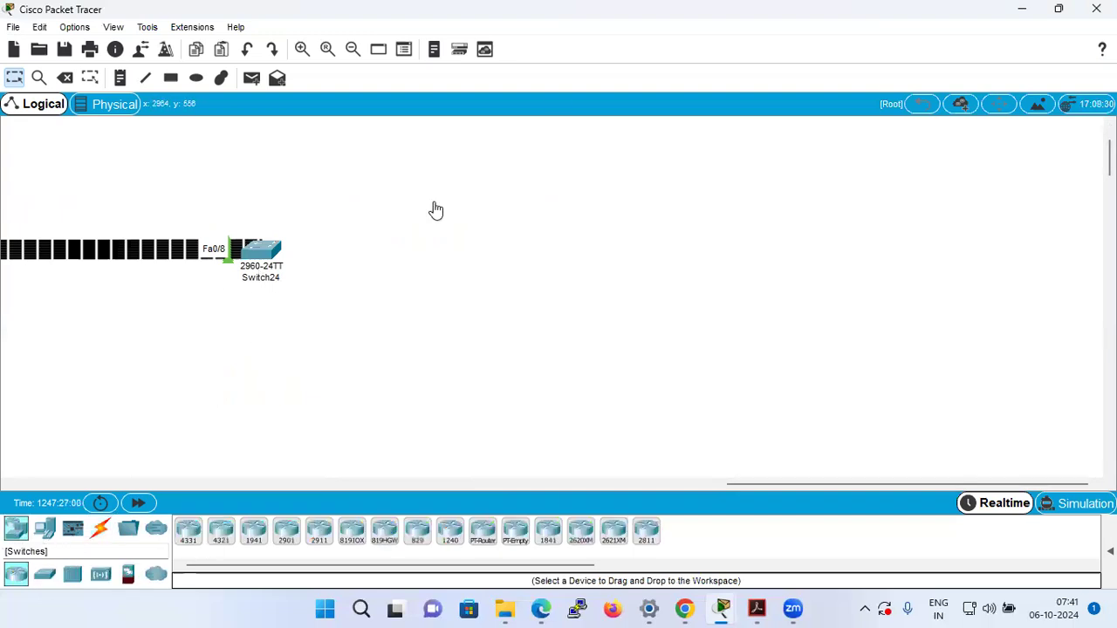
left_click(44, 573)
left_click(187, 535)
left_click(512, 208)
left_click(192, 534)
left_click(579, 334)
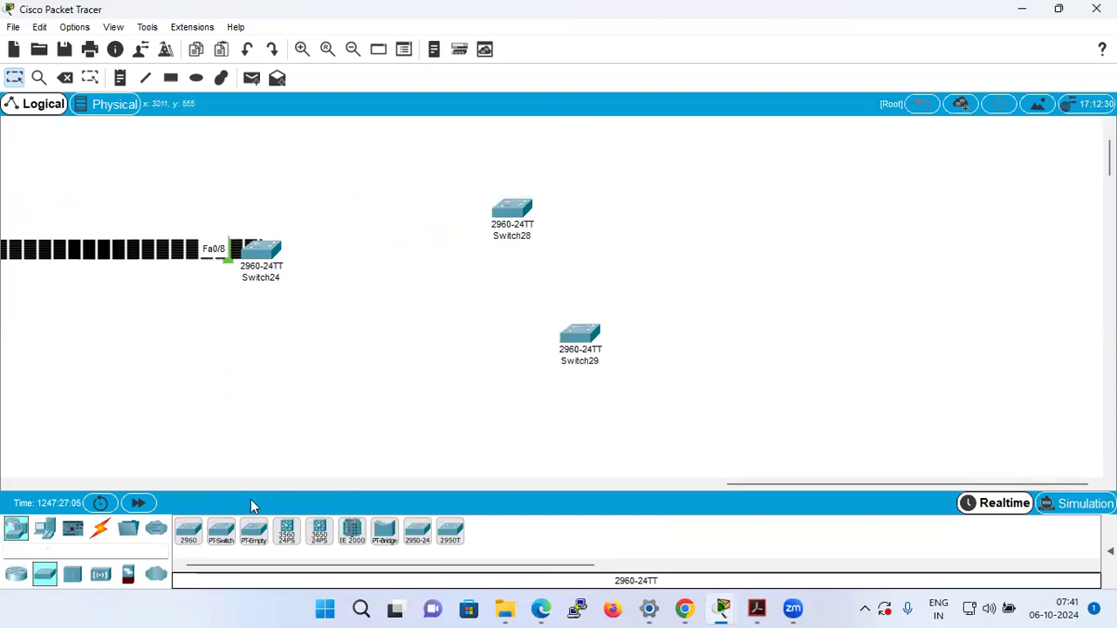
left_click(188, 534)
left_click(685, 218)
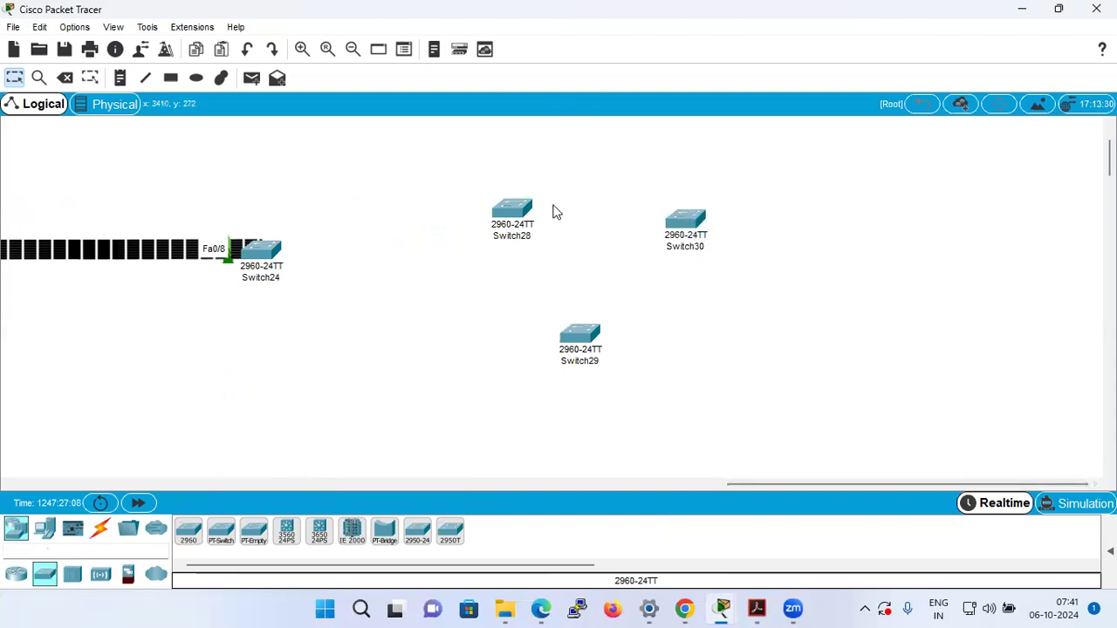
View Switch28's boot output in its command line, then minimize the device window.
left_click(529, 218)
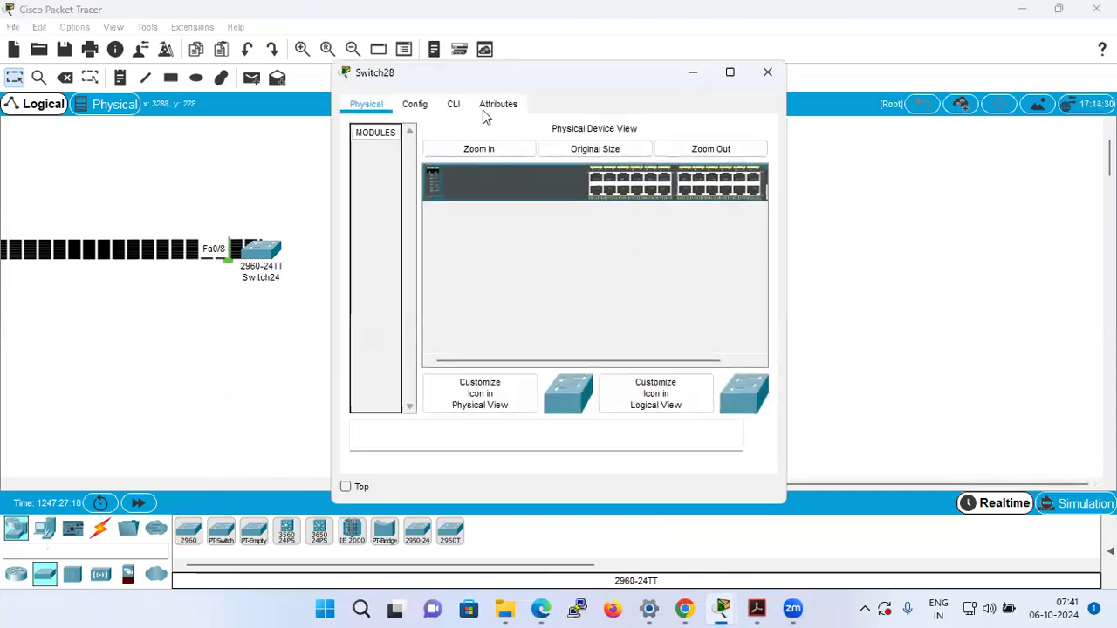
left_click(454, 104)
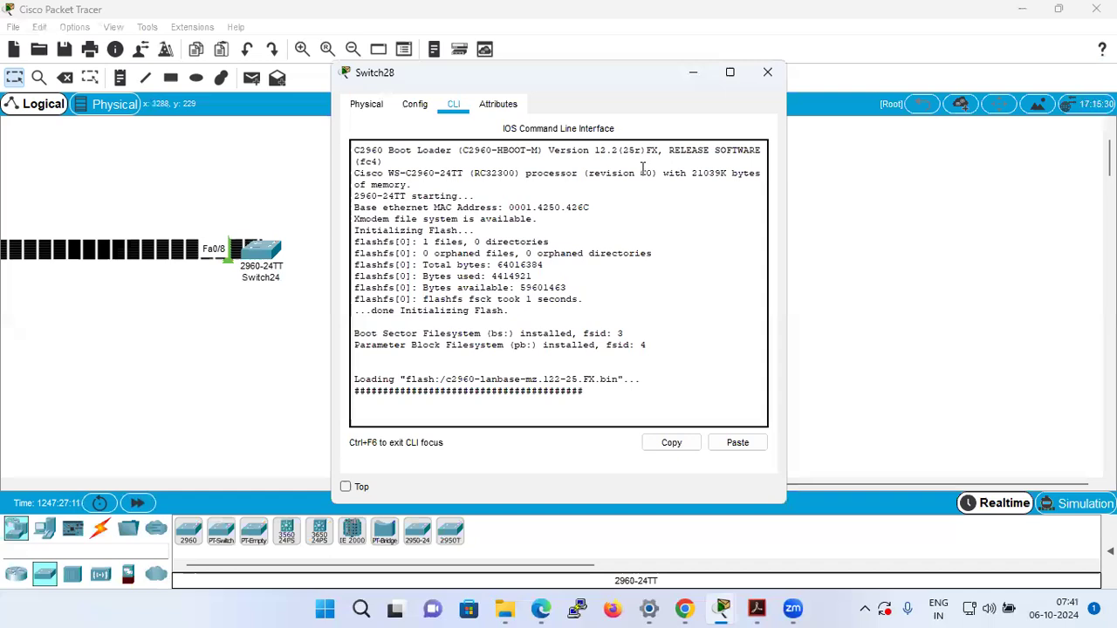
left_click(693, 71)
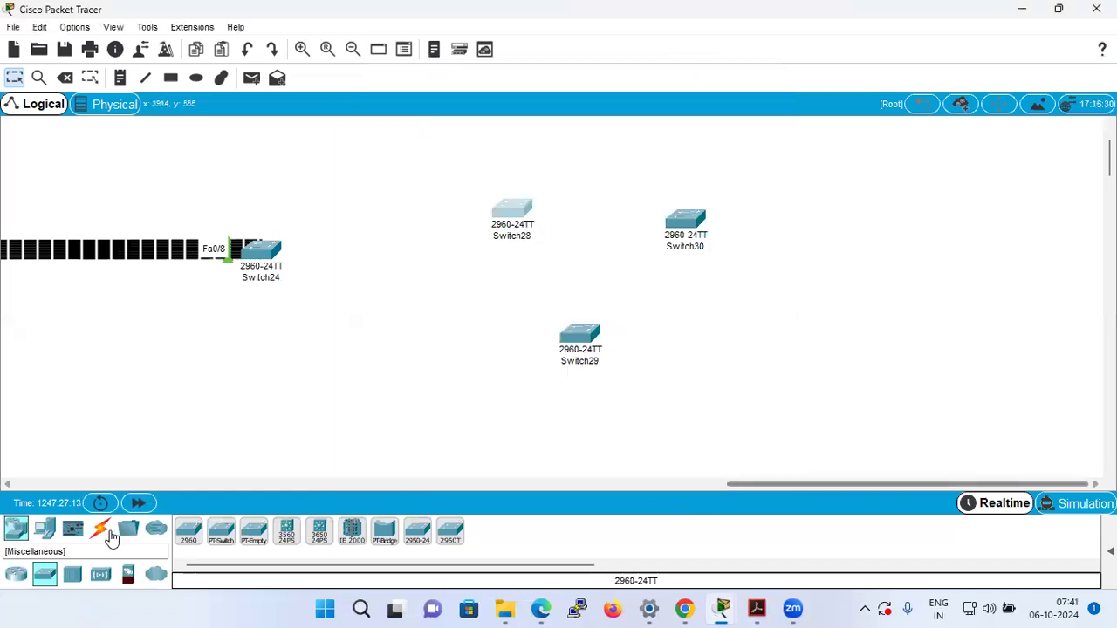
Connect Switch28 to Switch29, Switch29 to Switch30 and Switch30 to Switch28 with automatically chosen cables.
left_click(100, 529)
left_click(188, 530)
left_click(502, 214)
left_click(583, 342)
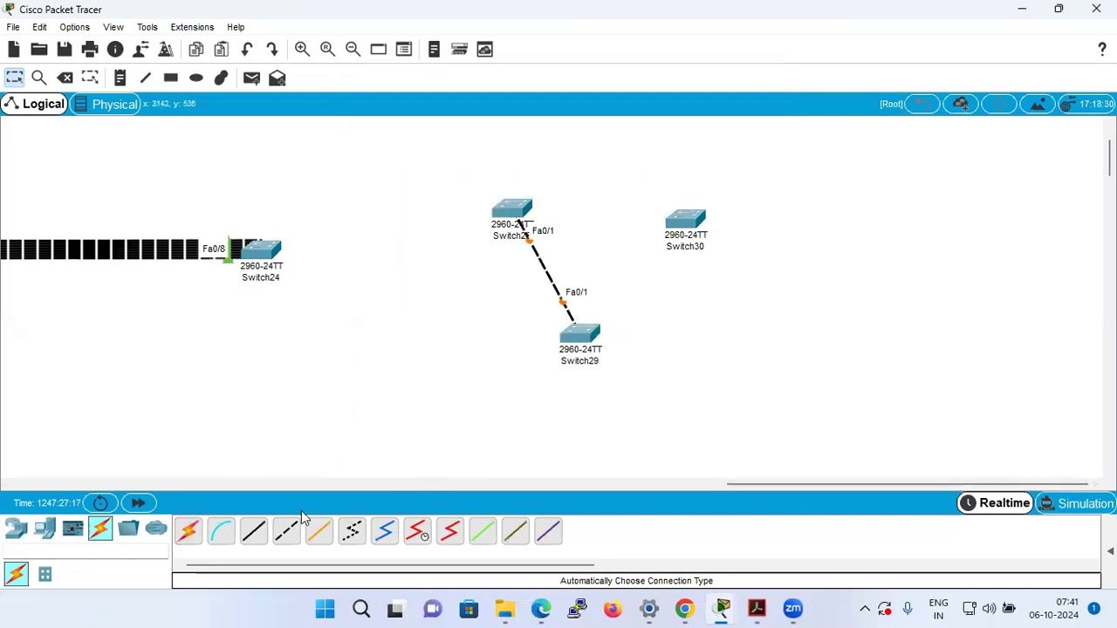
left_click(188, 531)
left_click(582, 338)
left_click(681, 225)
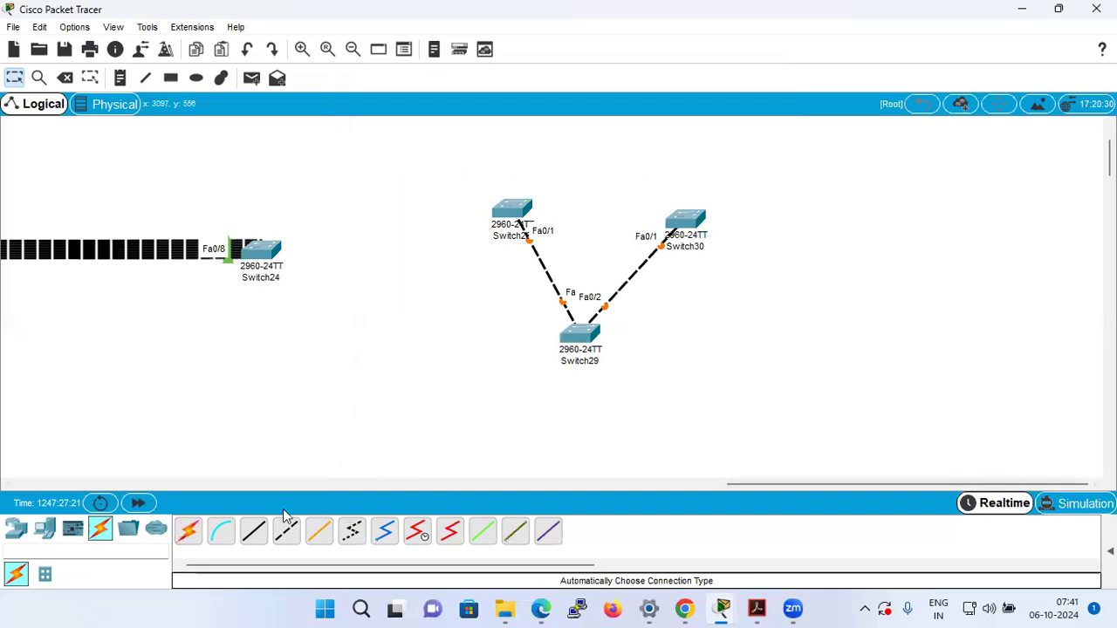
left_click(189, 530)
left_click(682, 218)
left_click(513, 210)
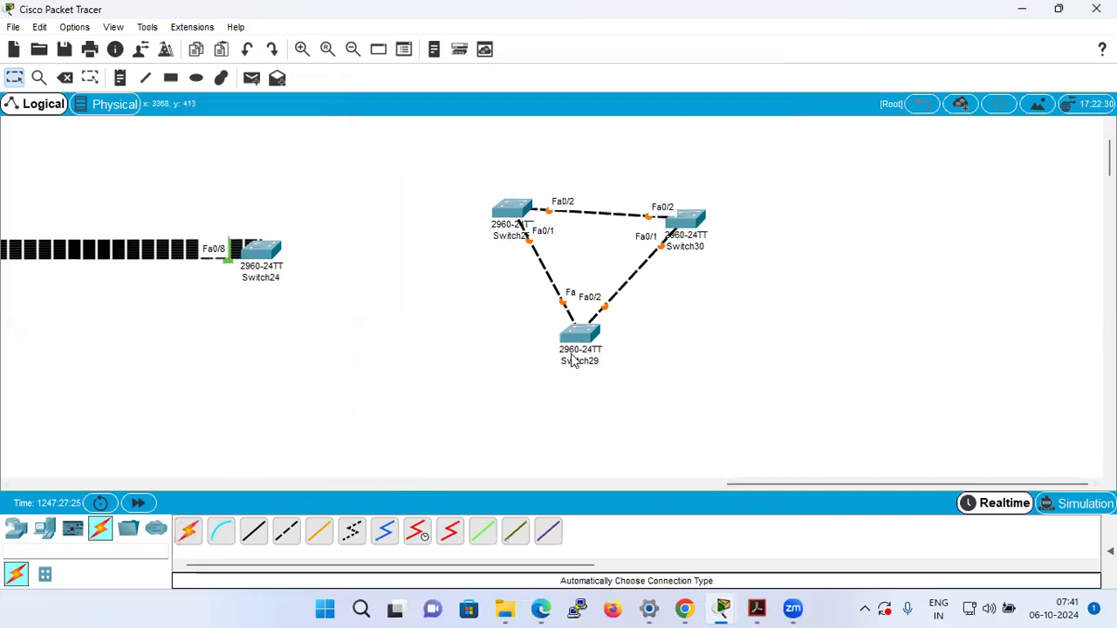
Open Switch28's command line and enter global configuration mode with en and config t.
left_click(513, 209)
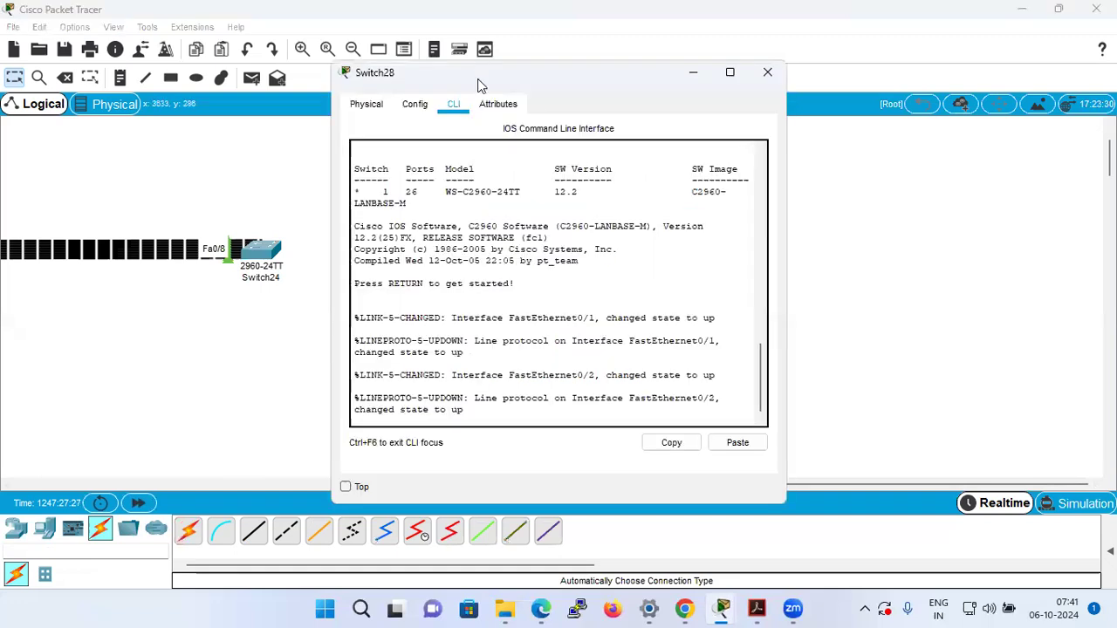
left_click_drag(470, 78, 837, 93)
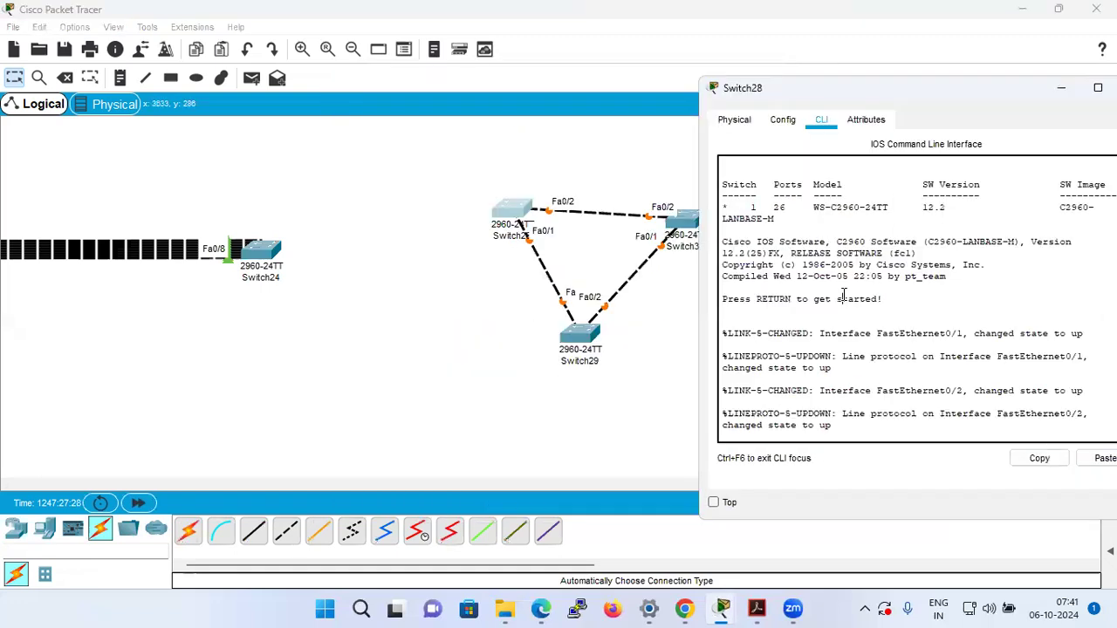
key("Return")
key("Return")
key("Return")
type("en")
key("Return")
type("config t")
key("Return")
Create VLAN 20 on Switch28 with vlan 20 and return to the workspace.
type("vla")
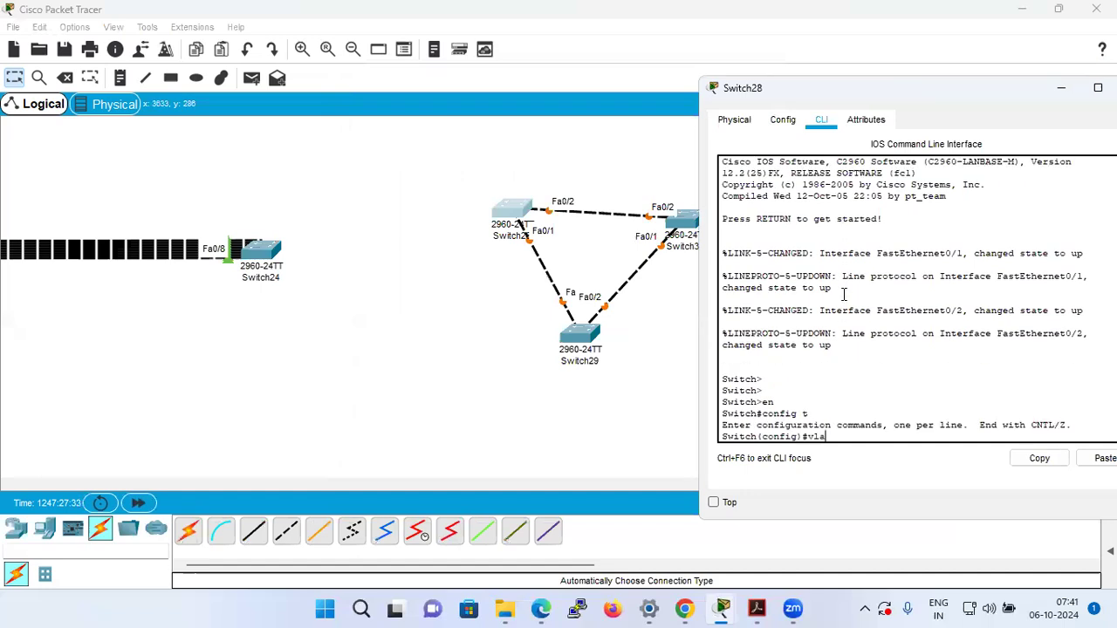
key("Tab")
type("20")
key("Return")
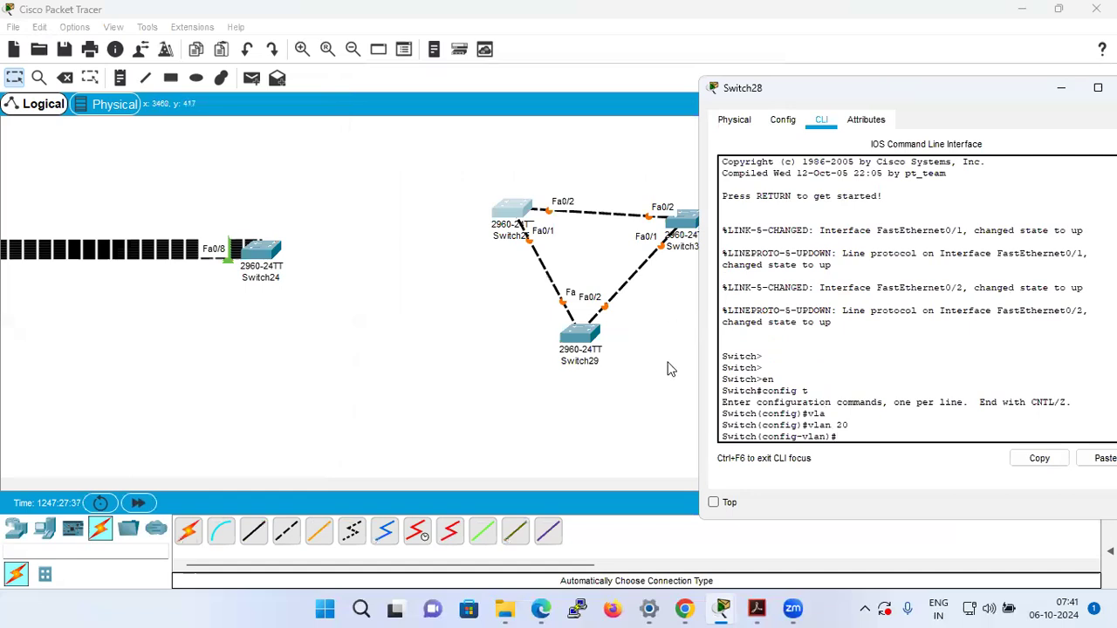
left_click(672, 368)
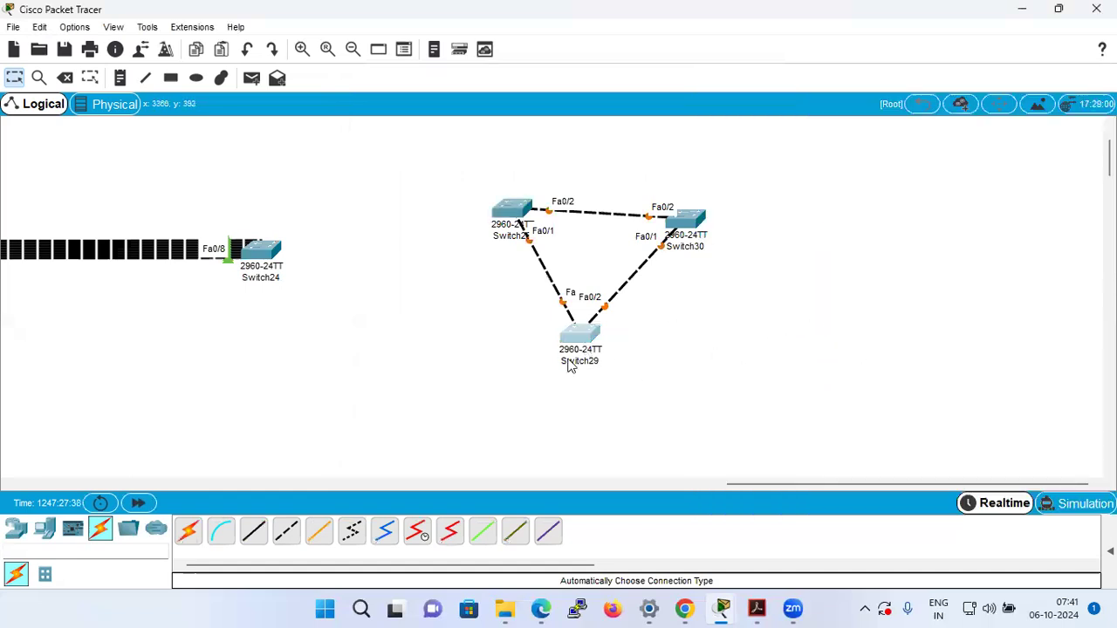
Open Switch29's command line and enter global configuration mode with en and config t.
left_click(583, 339)
left_click(455, 105)
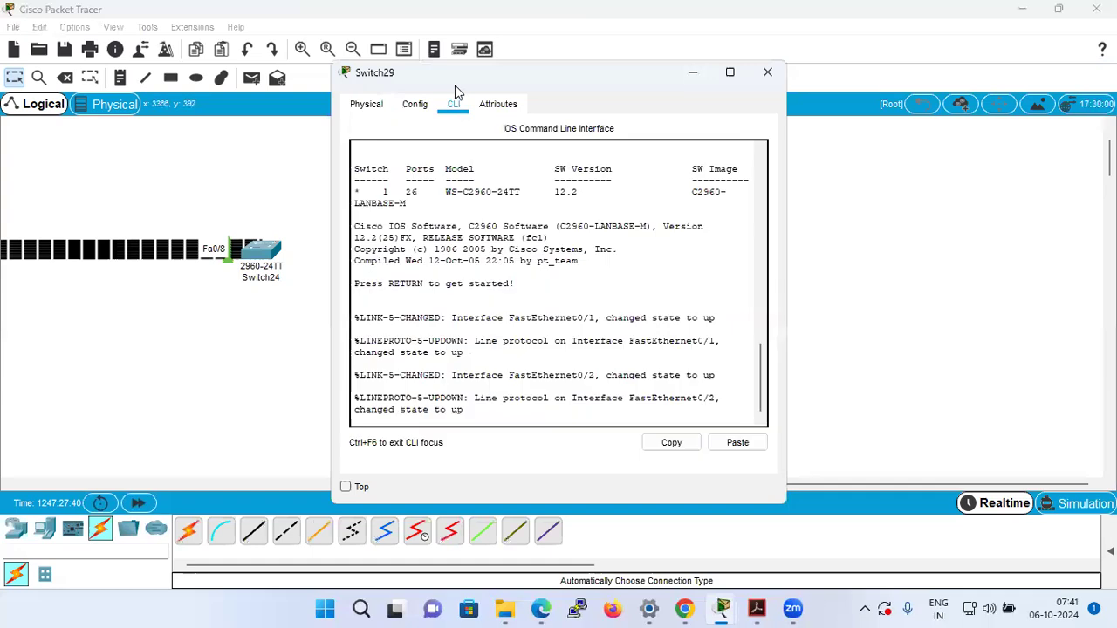
left_click_drag(462, 81, 876, 101)
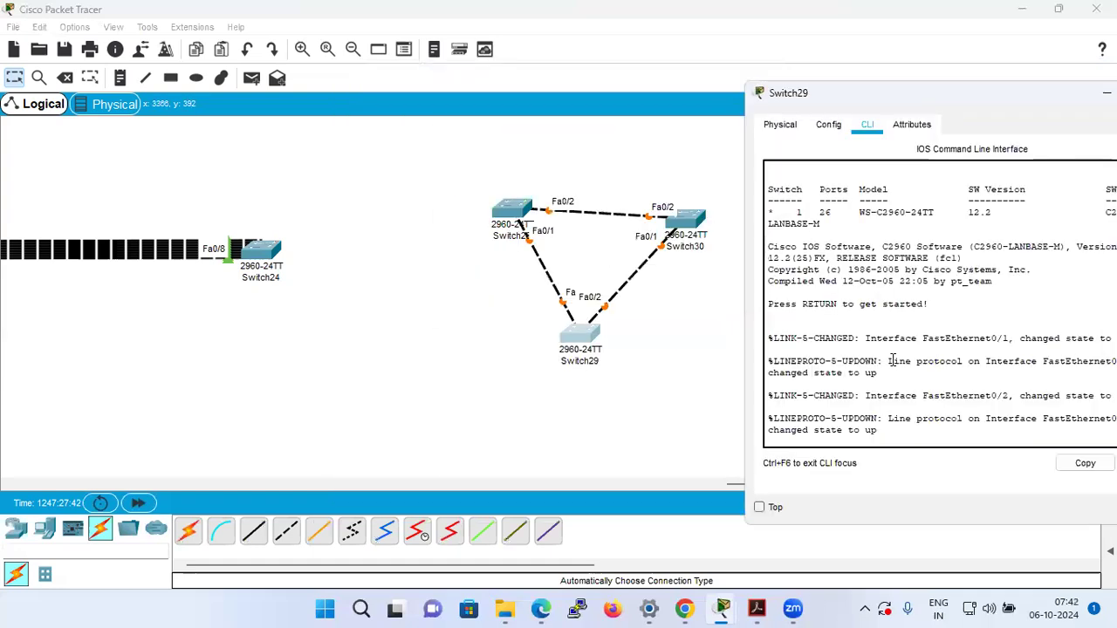
key("Return")
type("en")
key("Return")
type("config t")
key("Return")
Create VLAN 20 on Switch29 with vlan 20.
type("vl")
key("Return")
type("vlan 20")
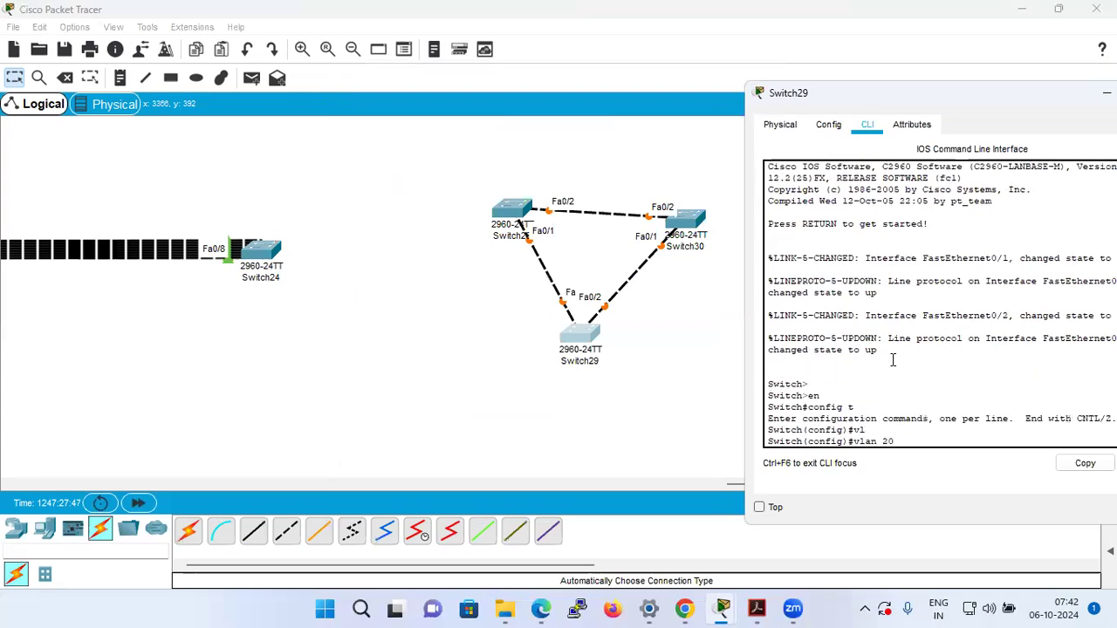
key("Return")
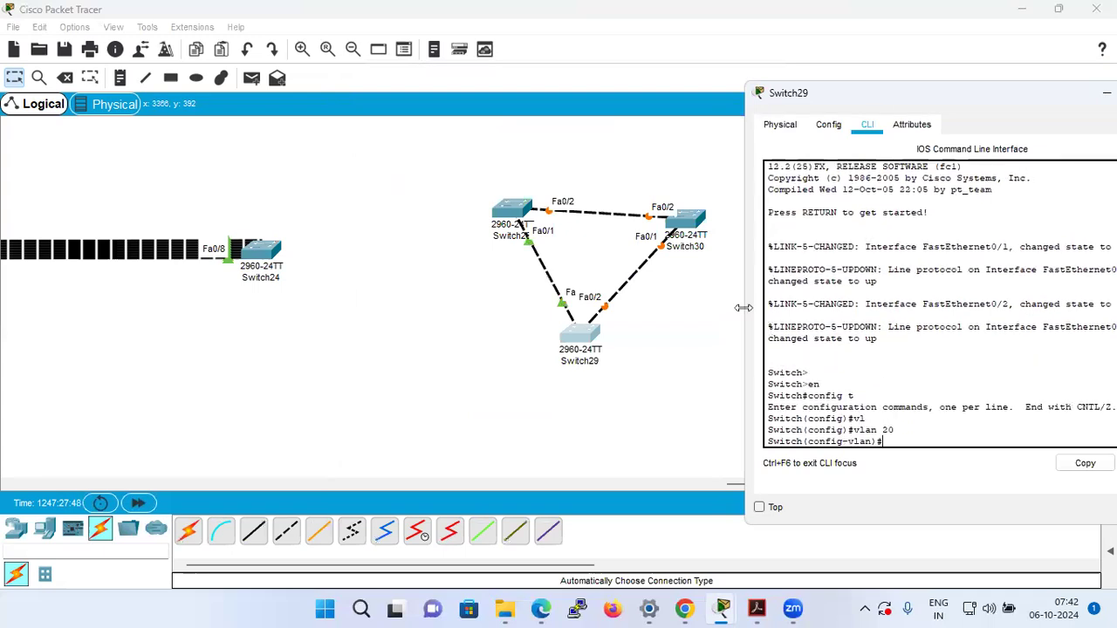
type("int ra")
key("Tab")
type("ng")
key("Tab")
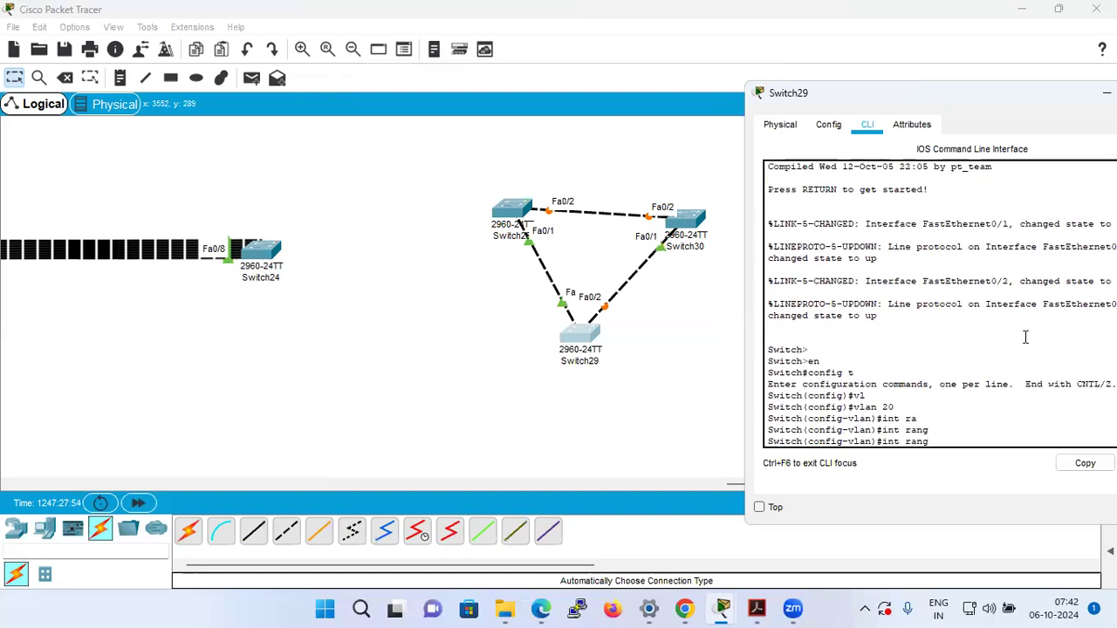
key("BackSpace")
key("BackSpace")
key("BackSpace")
key("BackSpace")
key("BackSpace")
key("BackSpace")
key("BackSpace")
key("BackSpace")
Exit VLAN configuration on Switch29 and start an int range command in global configuration mode.
type("exit")
key("Return")
type("int ra")
key("Tab")
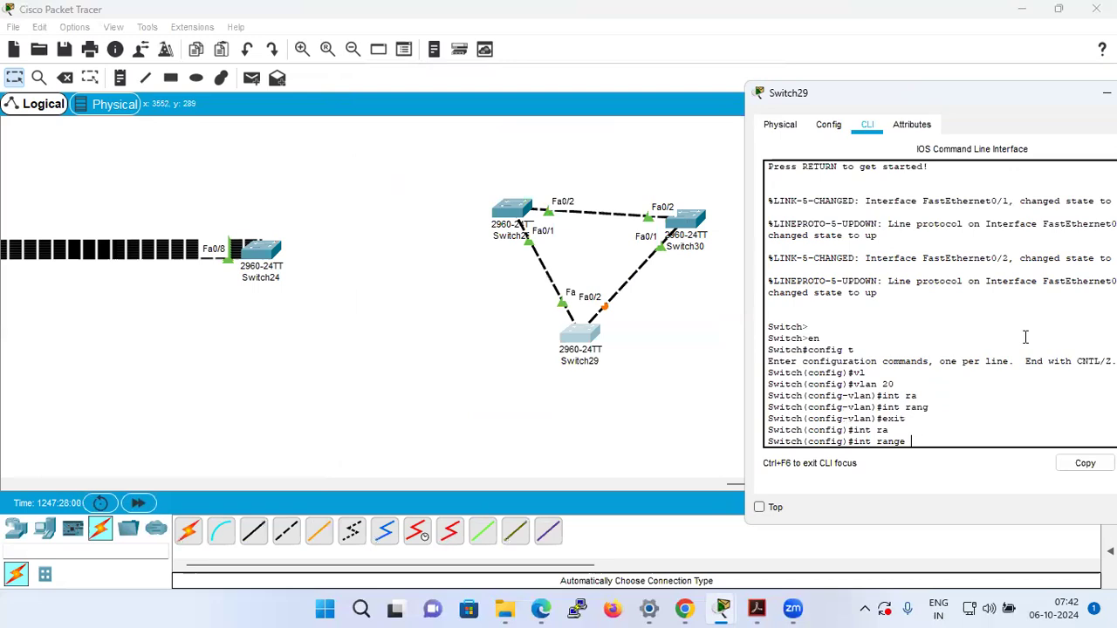
Move Switch29 slightly lower to spread out its port labels and reopen its command line.
left_click(636, 444)
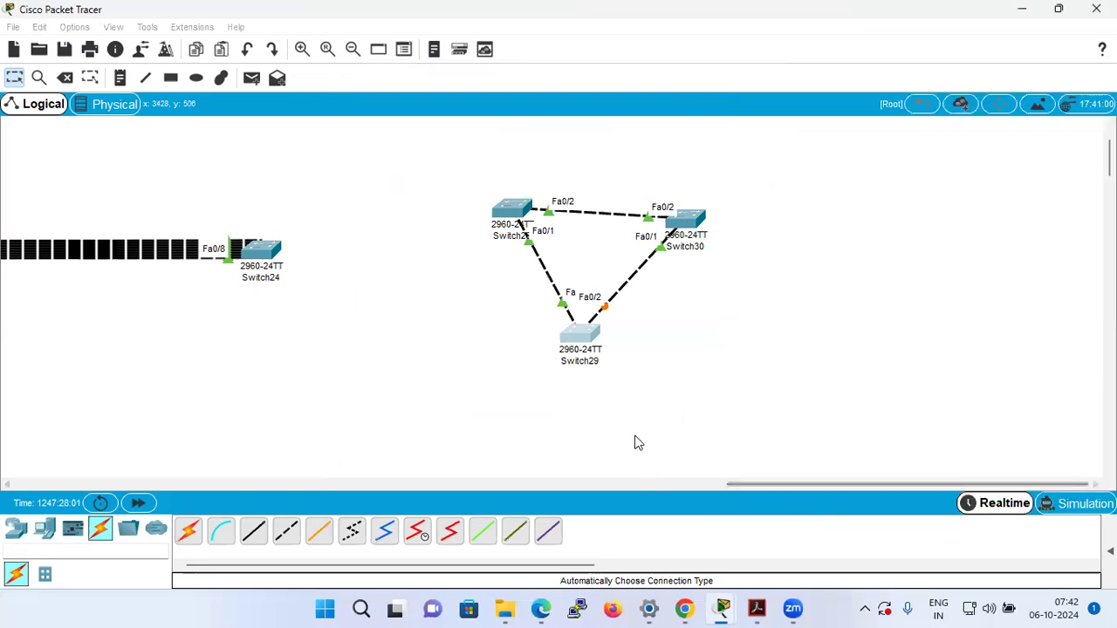
left_click_drag(581, 346, 568, 367)
left_click(568, 362)
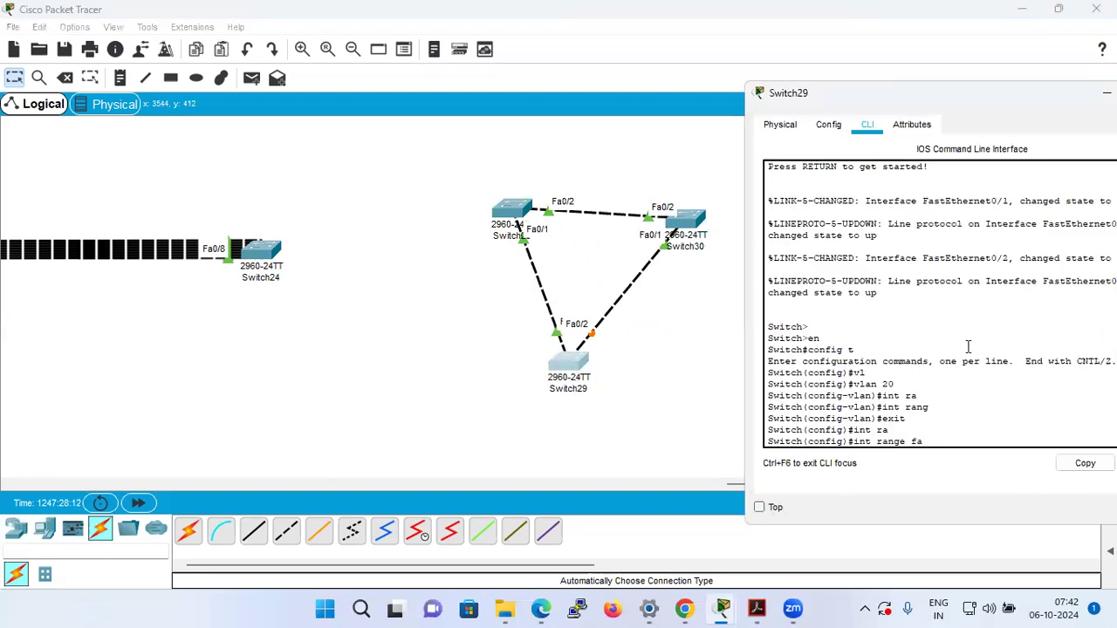
Enter configuration of Switch29's interface range fa0/1 -2 and start a switchport command.
type("/1 -2")
key("Return")
type("swi")
key("Tab")
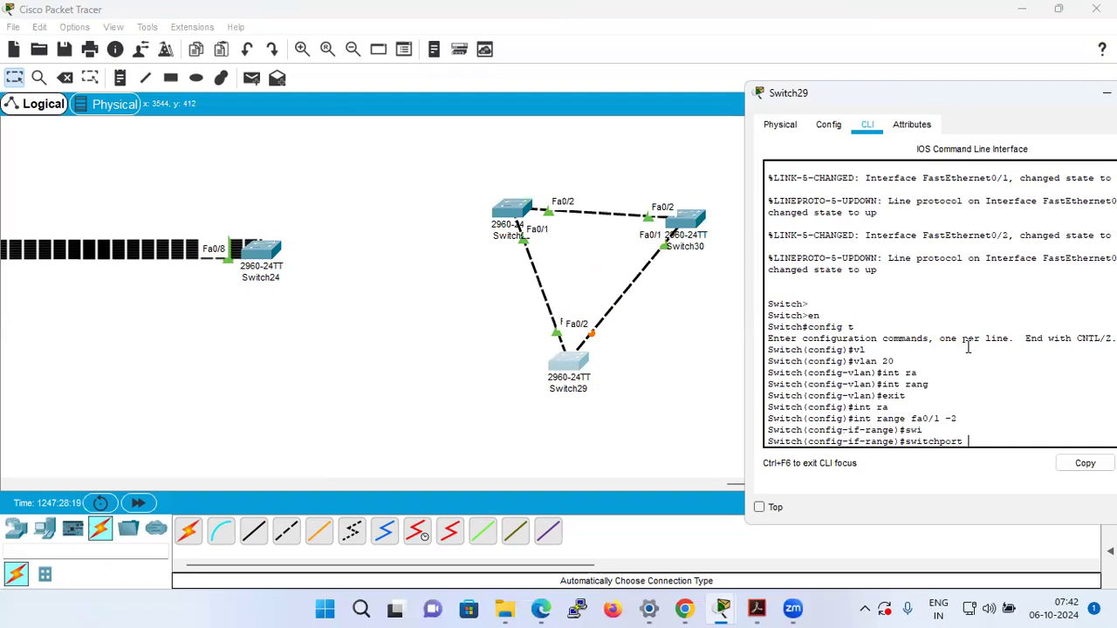
type("v")
key("Tab")
key("BackSpace")
key("BackSpace")
key("BackSpace")
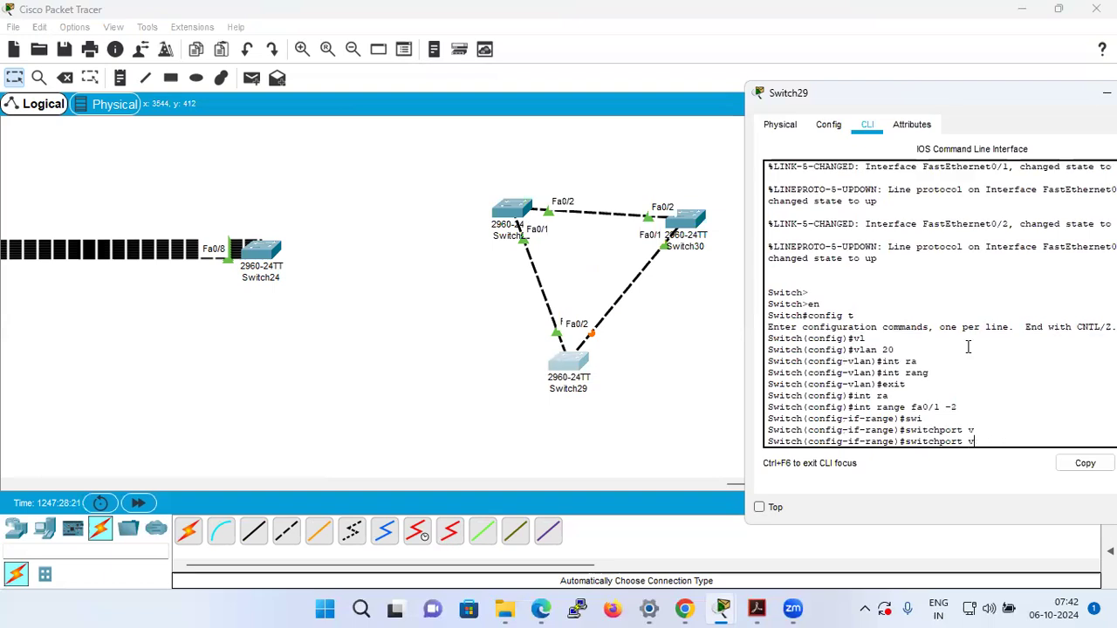
Assign Switch29's interface range fa0/1 -2 to VLAN 20 with switchport access vlan 20.
type("ac")
key("Tab")
type("vl")
key("Tab")
type("20")
key("Return")
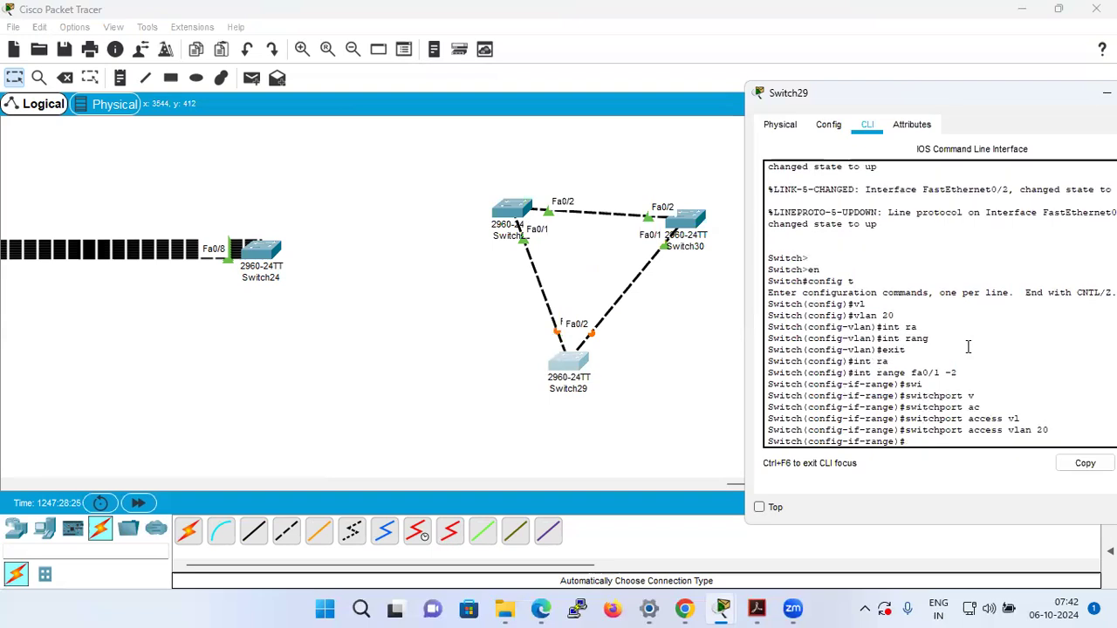
Open Switch30's command line and enter global configuration mode with en and config t.
left_click(699, 227)
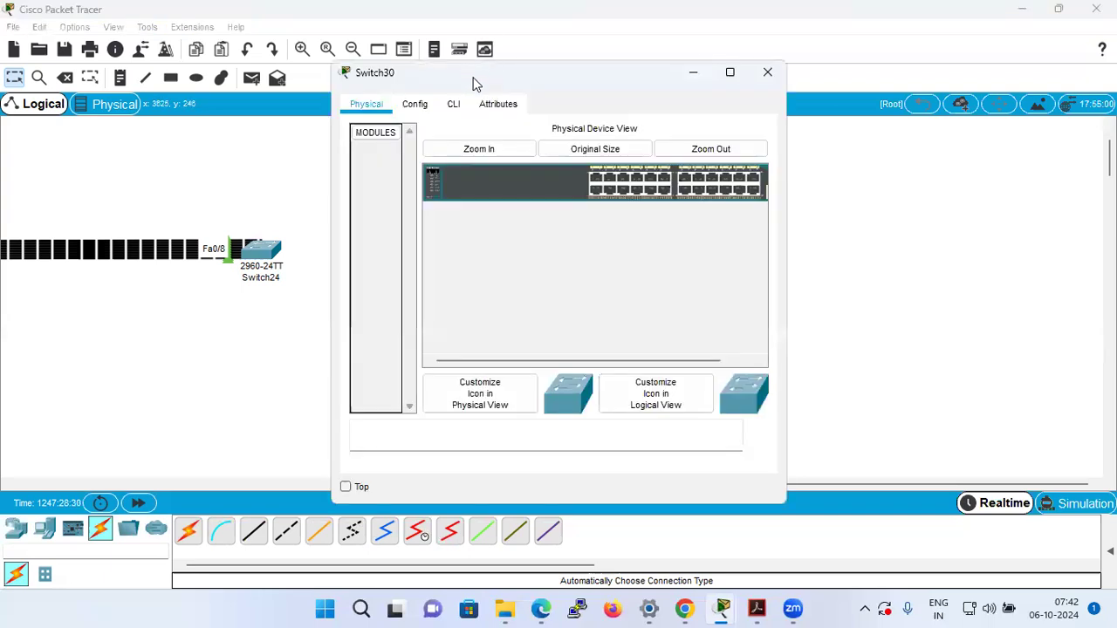
left_click_drag(475, 84, 830, 120)
left_click(805, 141)
key("Return")
type("en")
key("Return")
type("config ")
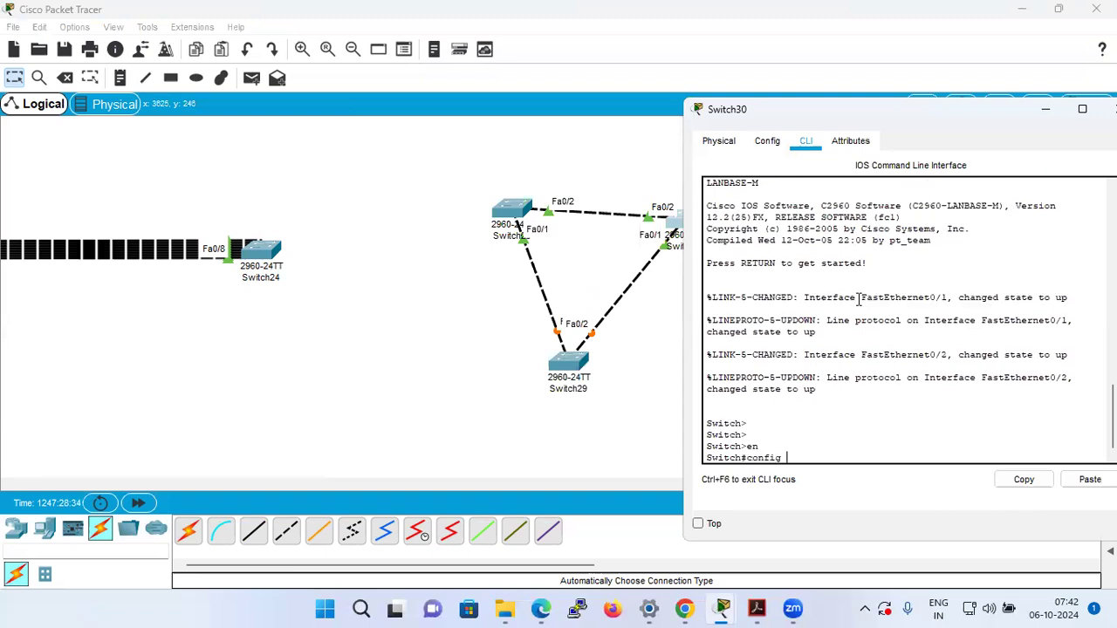
type("t")
key("Return")
Create VLAN 20 on Switch30 with vlan 20 and exit VLAN configuration.
type("vl")
key("Tab")
type("20")
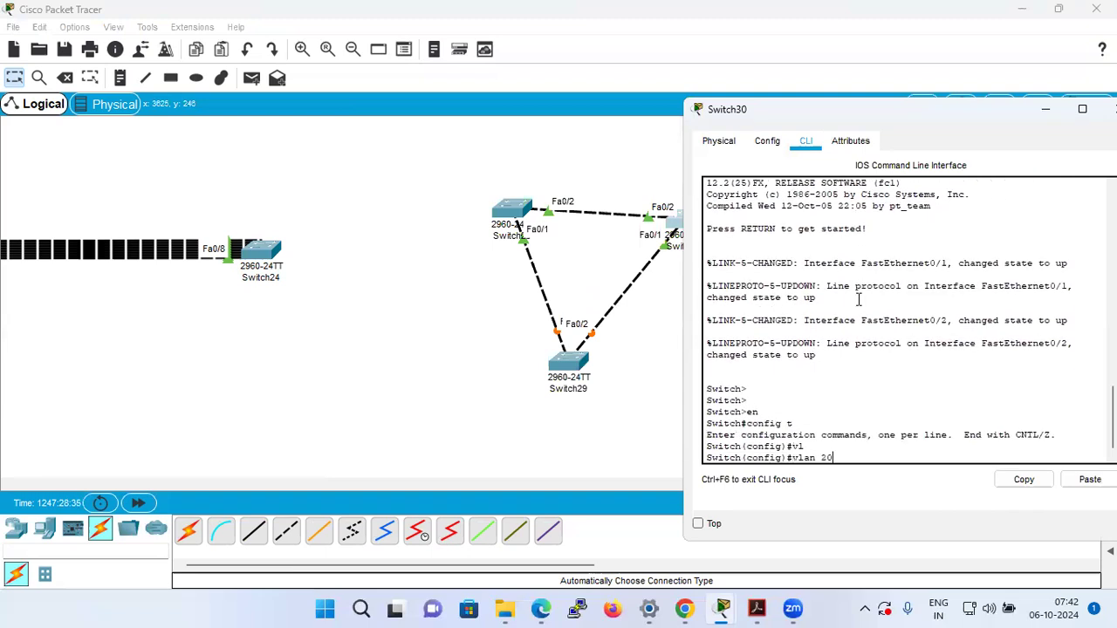
key("Return")
type("exit")
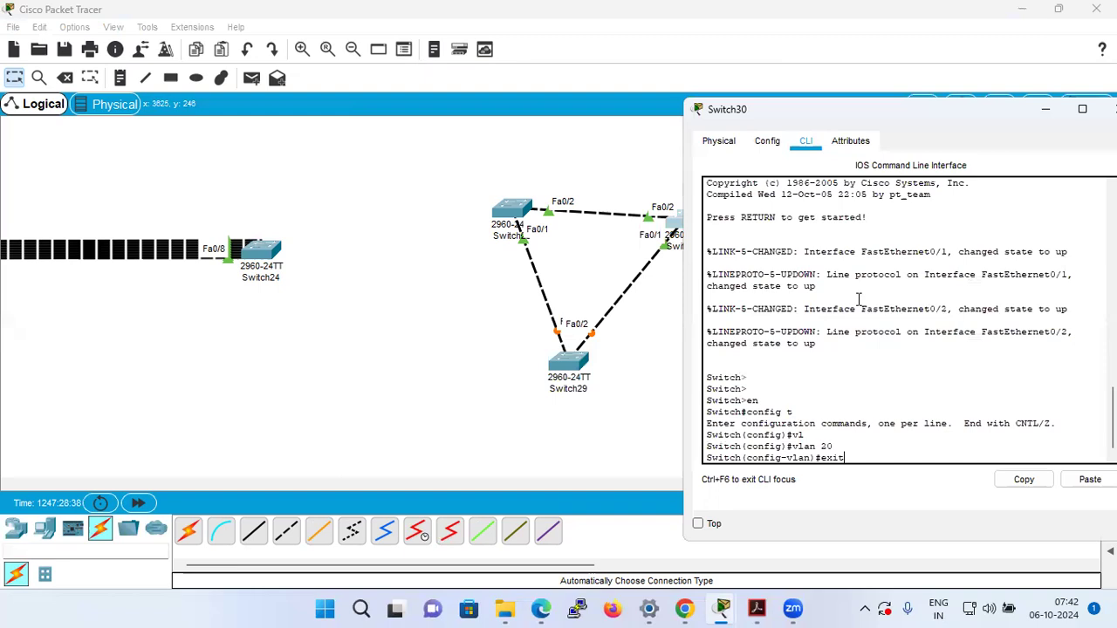
key("Return")
Enter configuration of Switch30's interface range fa0/1 -2 with int range fa0/1 -2.
type("int ra")
key("Tab")
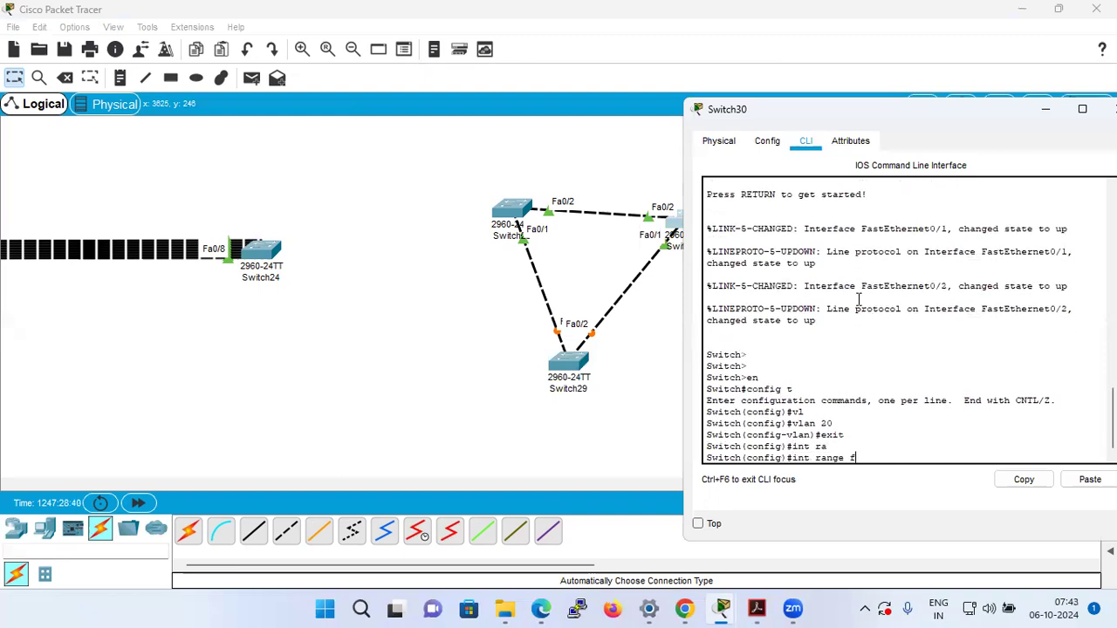
type("fa0/1 -2")
key("Return")
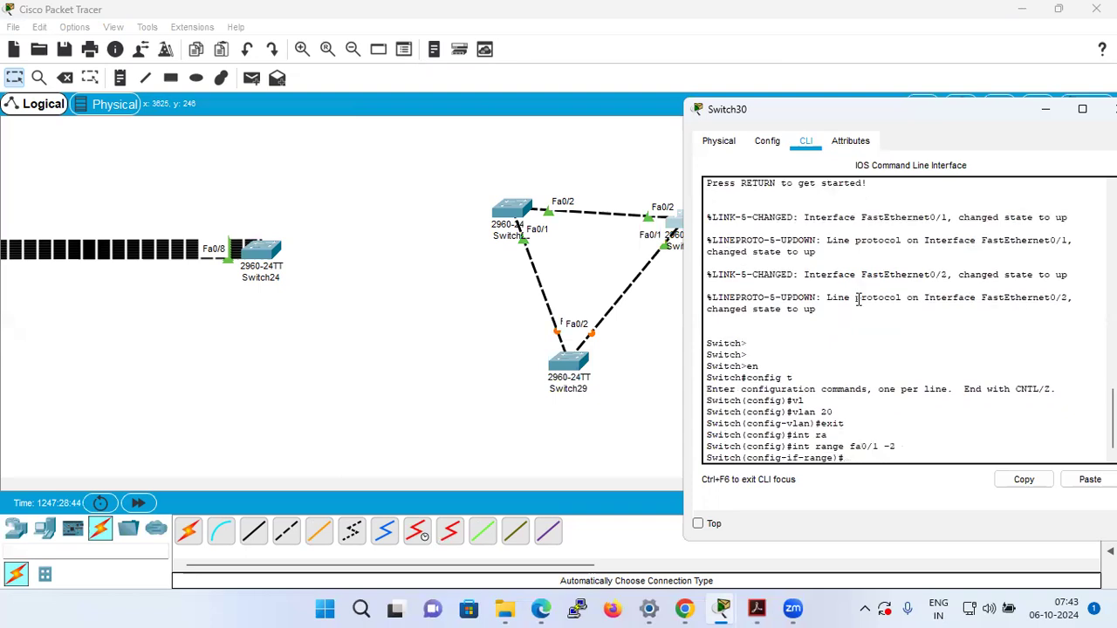
Assign Switch30's interface range fa0/1 -2 to VLAN 20 with switchport access vlan 20 and leave its command line.
type("sw")
key("Tab")
type("a")
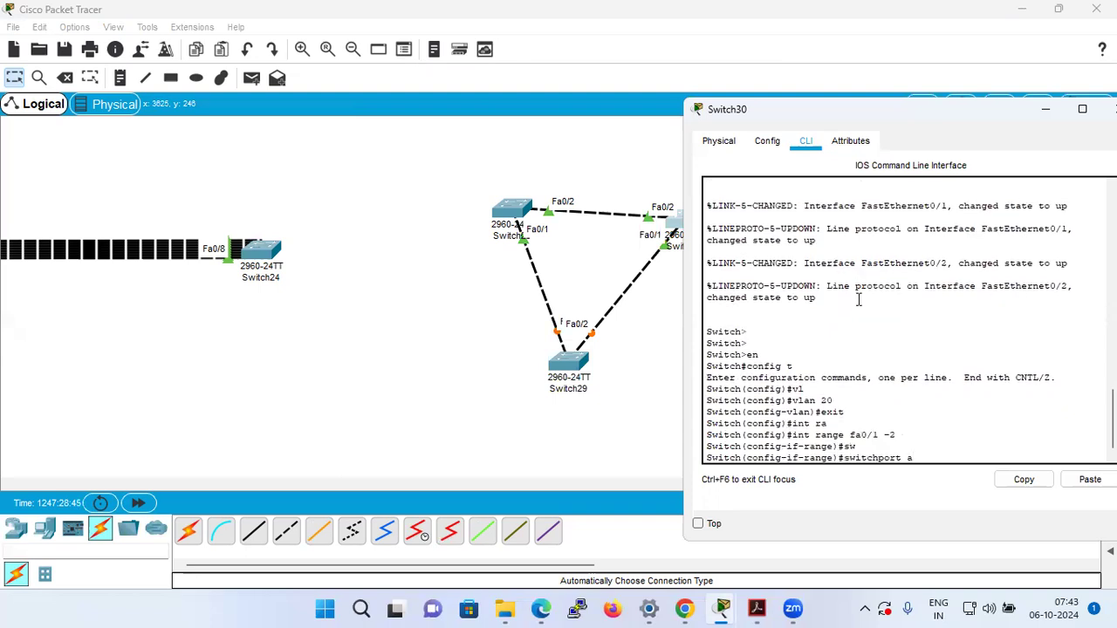
key("Tab")
type("vl")
key("Tab")
type("20")
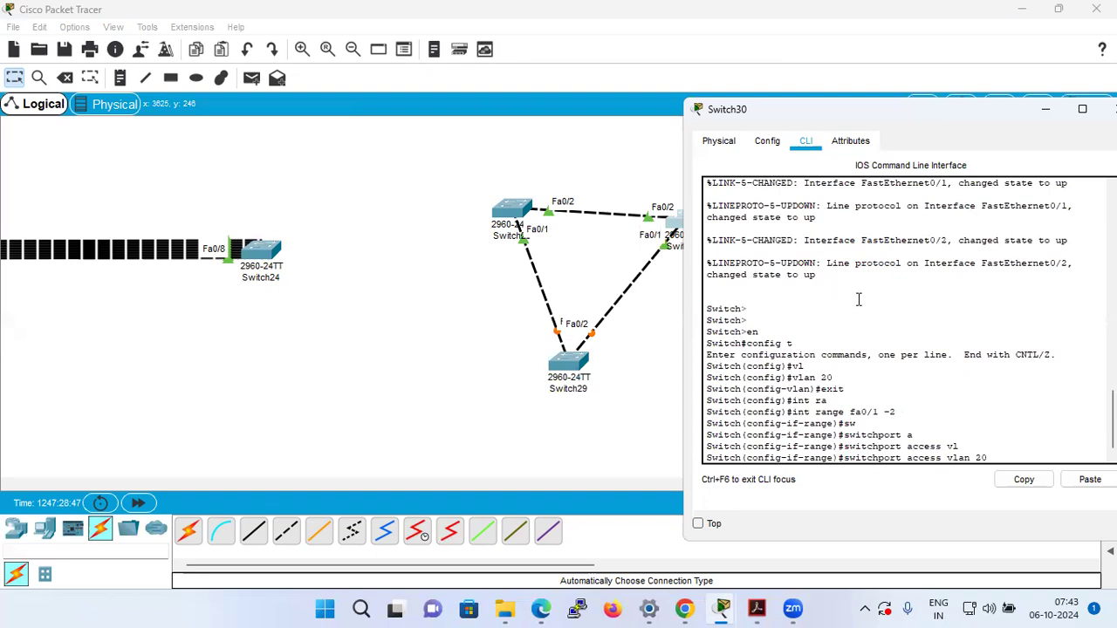
key("Return")
left_click(406, 312)
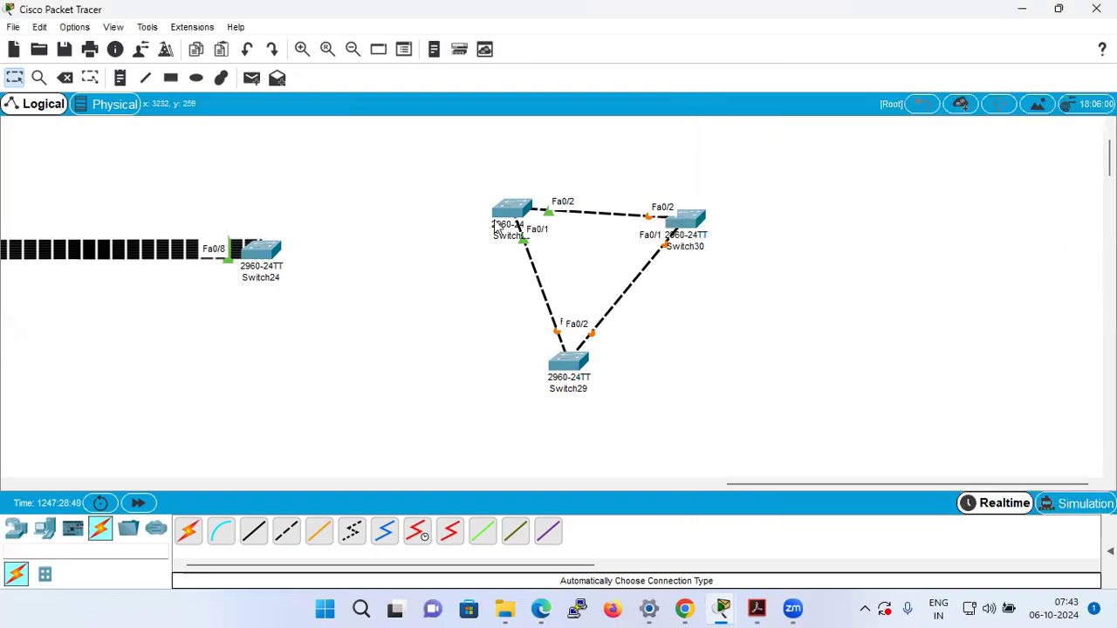
On Switch28, exit VLAN configuration and enter configuration of its interface range with int range fa0/1 -2.
left_click(512, 209)
key("Return")
key("Return")
type("exit")
key("Return")
type("int ra")
key("Tab")
type("fa")
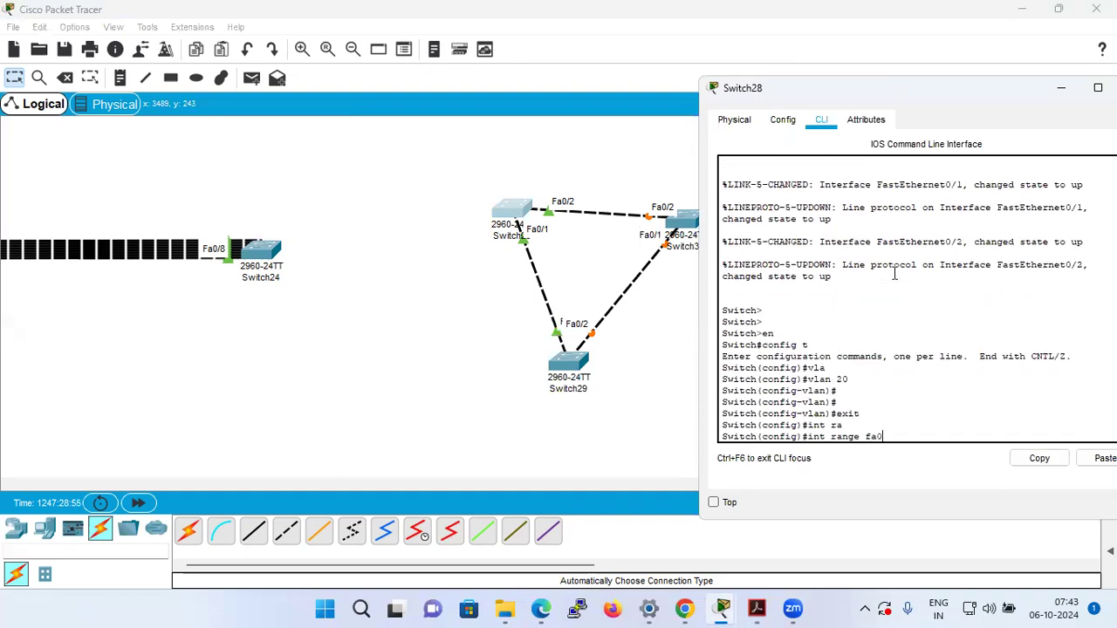
type("0/1 -2")
key("Return")
Assign Switch28's interface range fa0/1 -2 to VLAN 20 with switchport access vlan 20 and return to privileged mode.
type("sw")
key("Tab")
type("ac")
key("Tab")
type("v")
key("Tab")
type("20")
key("Return")
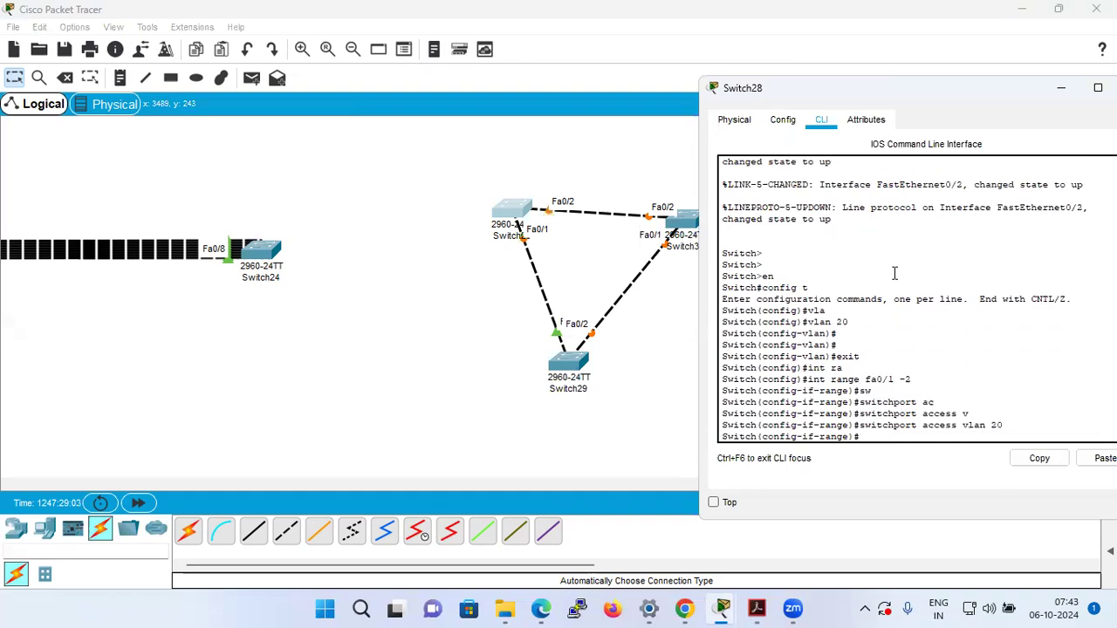
key("ctrl+z")
key("Return")
key("Return")
key("Return")
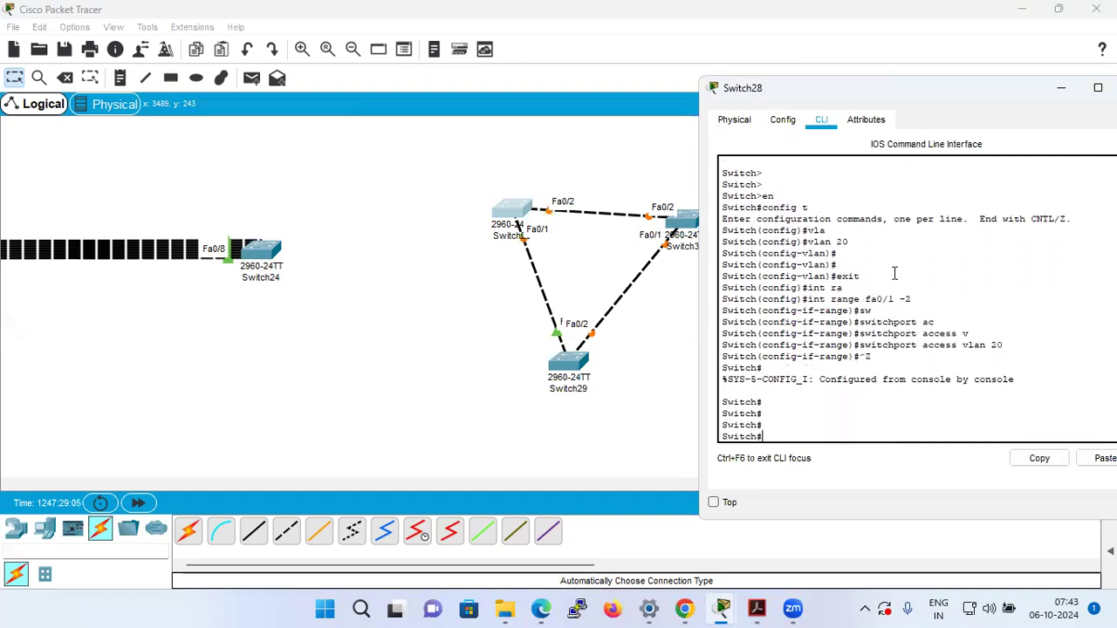
Enter global configuration on Switch28 with config t and set spanning-tree mode rapid-pvst.
type("config t")
key("Return")
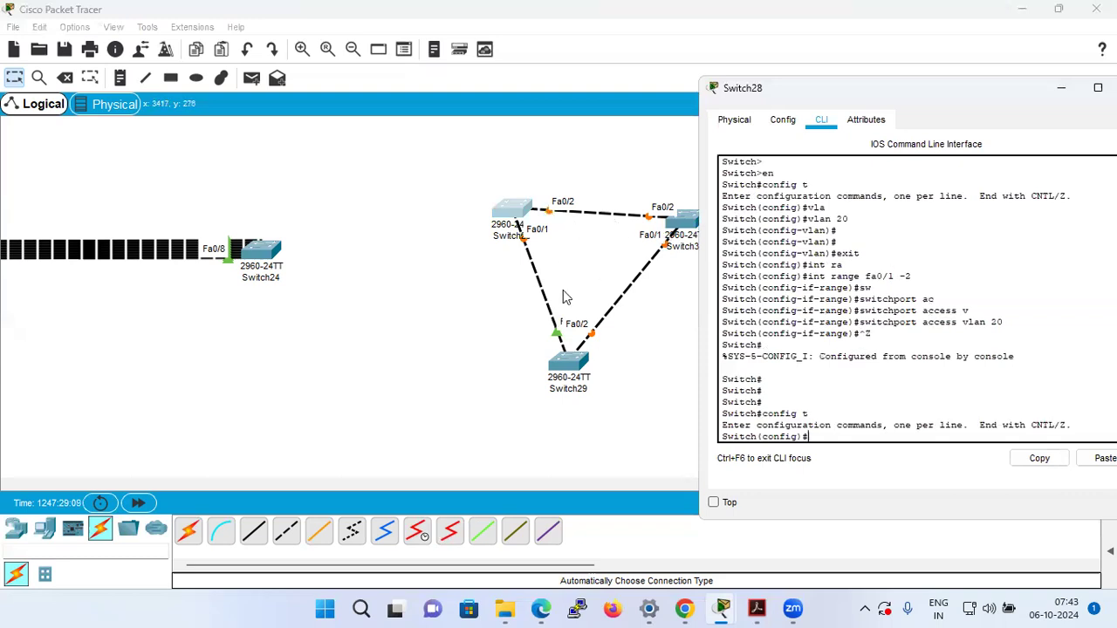
type("s")
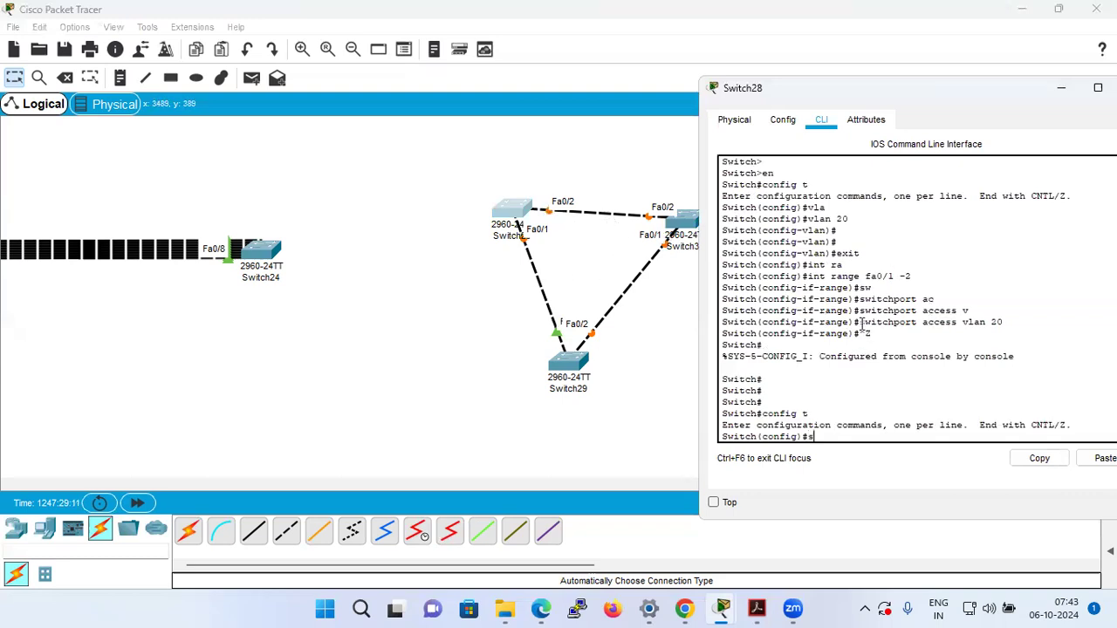
type("p")
key("Tab")
type("mo")
key("Tab")
type("r")
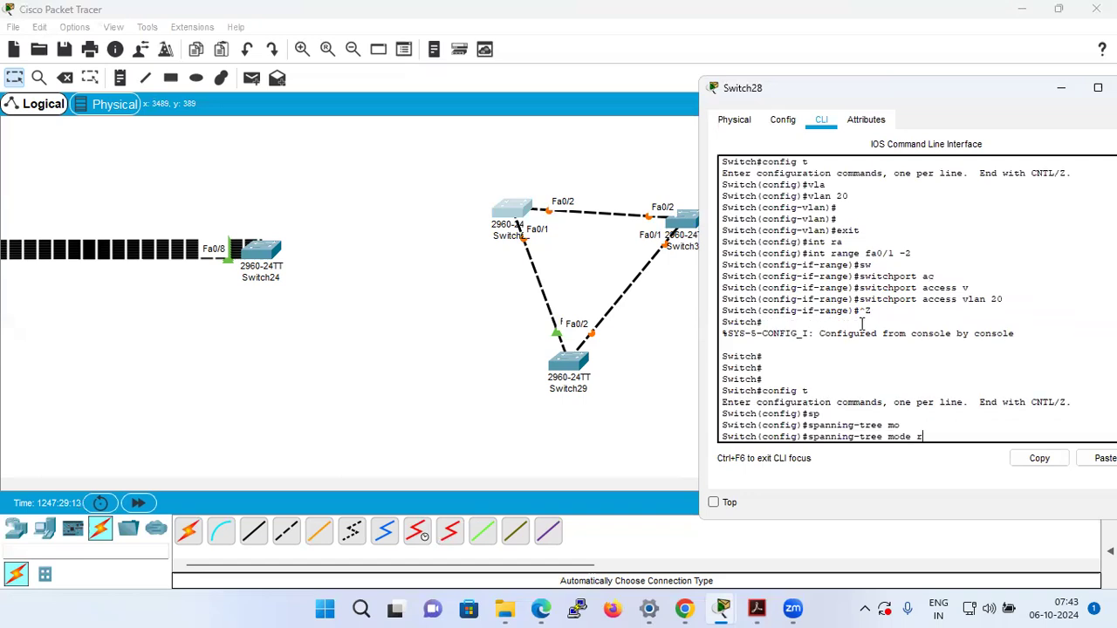
key("Tab")
key("Return")
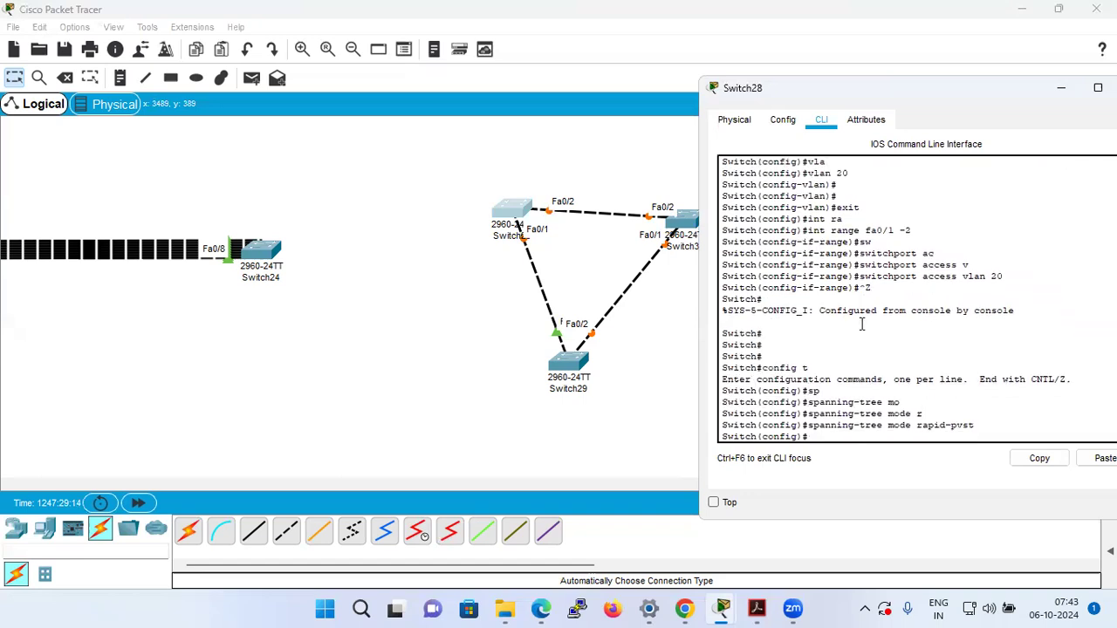
On Switch29, exit the interface range configuration and set spanning-tree mode rapid-pvst.
left_click(578, 362)
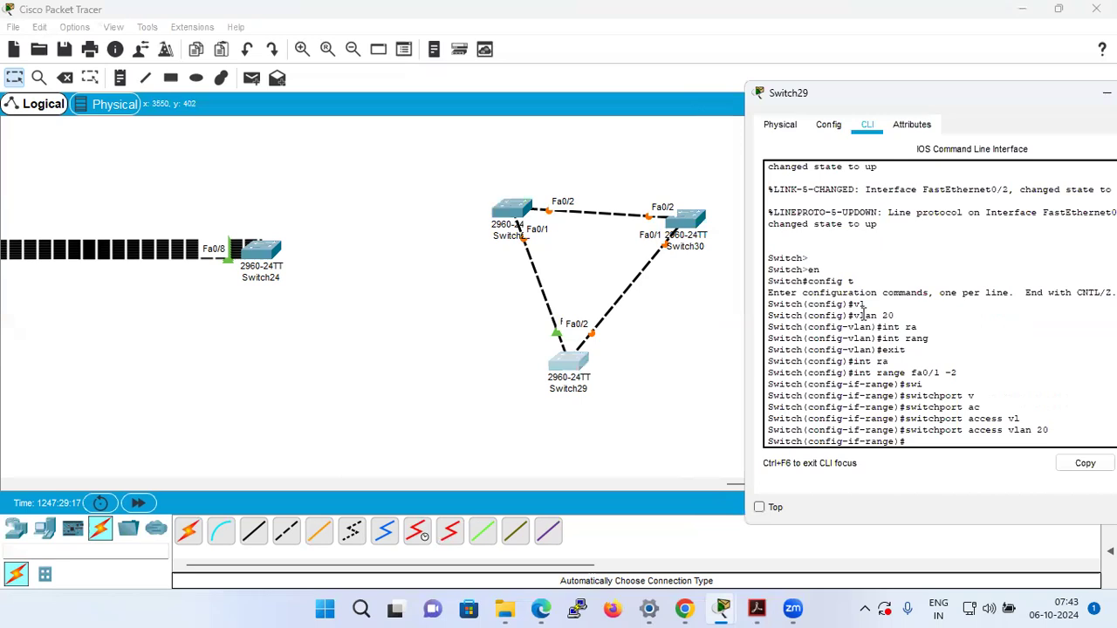
key("Return")
key("Return")
type("exit")
key("Return")
type("sp")
key("Tab")
type("mo")
key("Tab")
type("r")
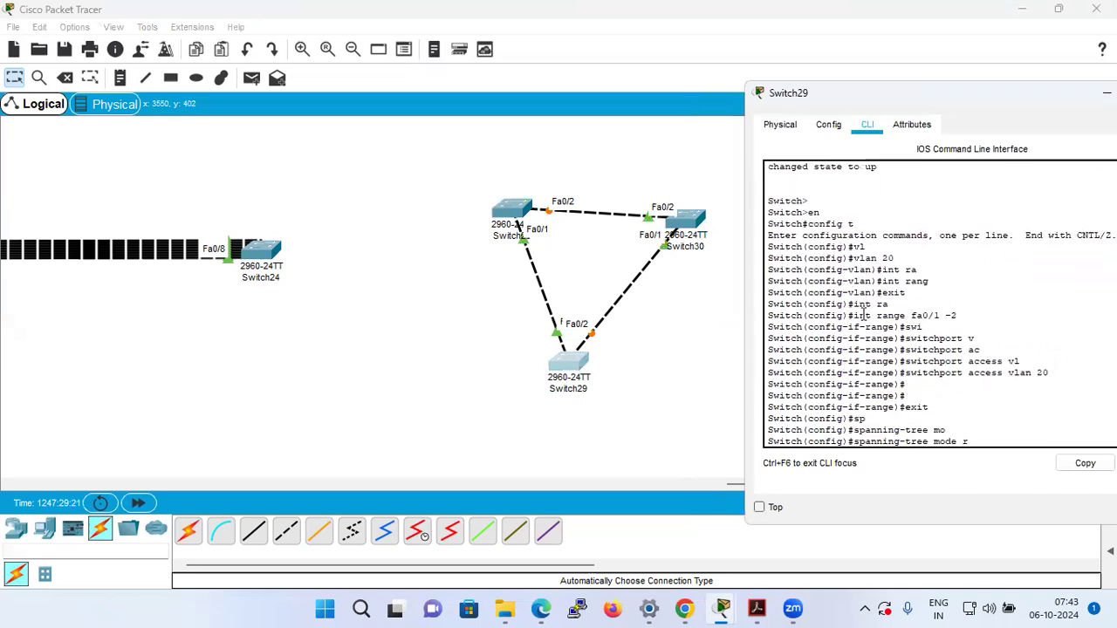
type("a")
key("Tab")
key("Return")
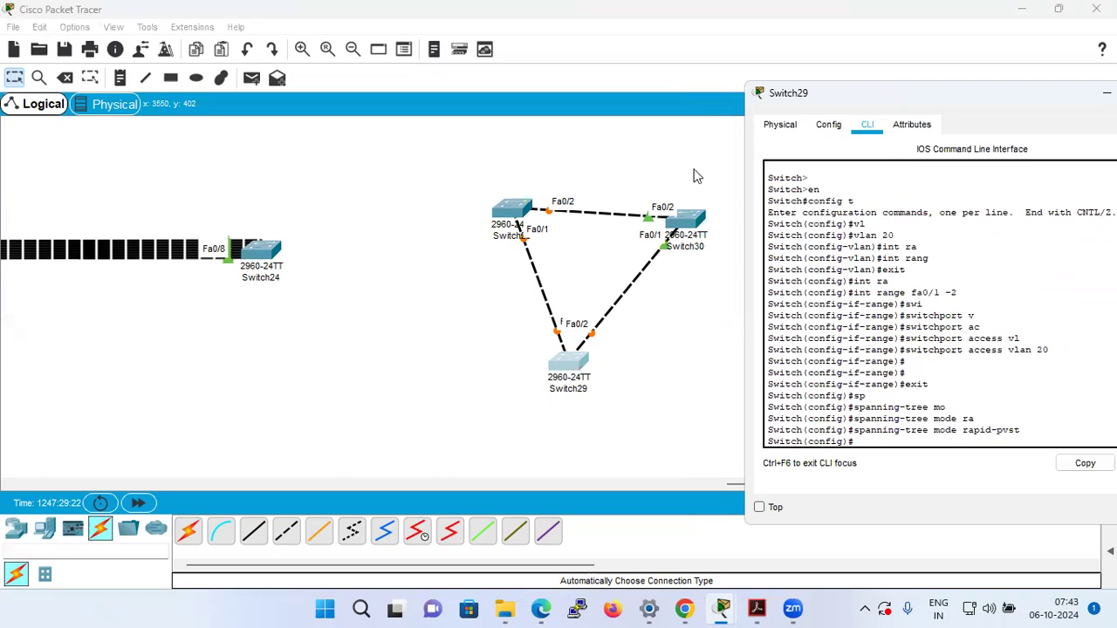
On Switch30, exit the interface range configuration and set spanning-tree mode rapid-pvst.
left_click(685, 229)
key("Return")
key("Return")
type("exit")
key("Return")
type("sp")
key("Tab")
type("mo")
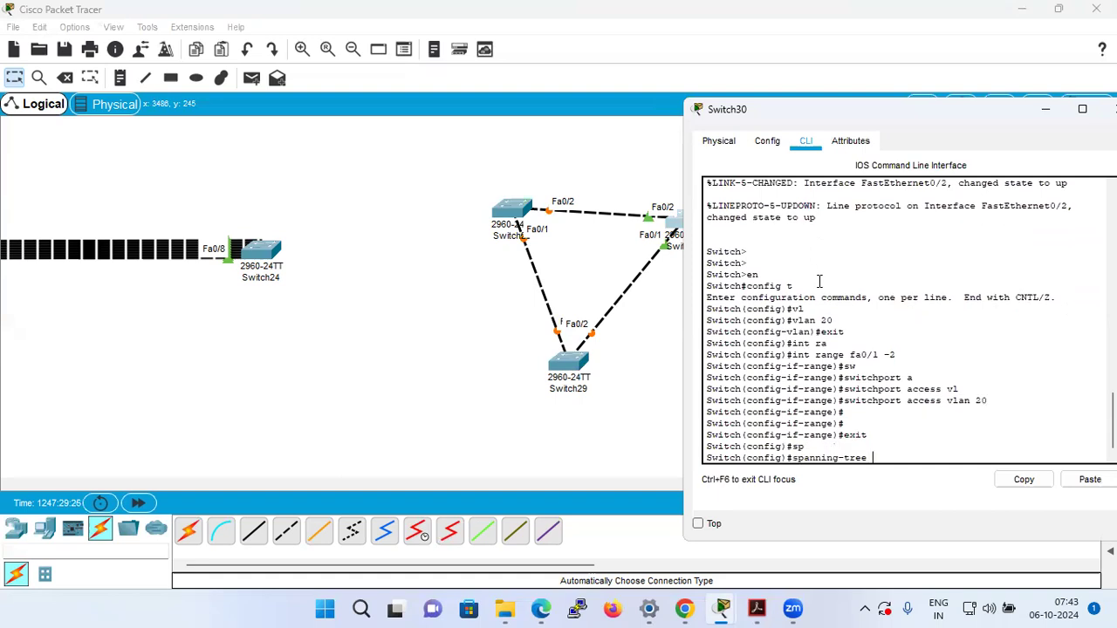
key("Tab")
type("ra")
key("Tab")
key("Return")
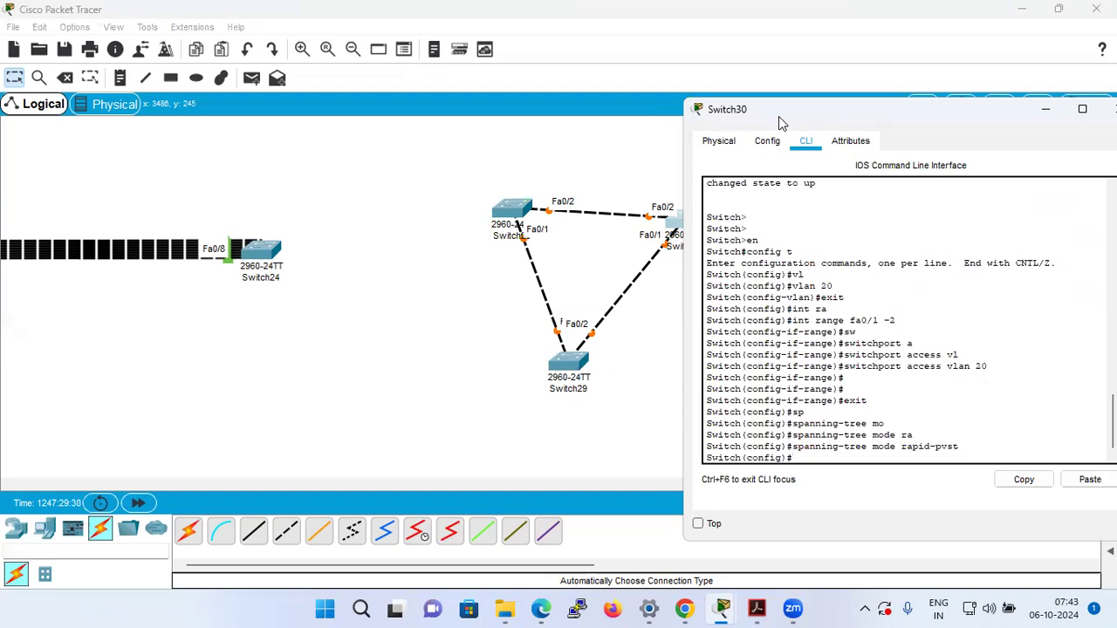
Check Switch30's context help for further options of spanning-tree mode rapid-pvst, keeping the three-switch topology in view.
left_click_drag(778, 116, 839, 88)
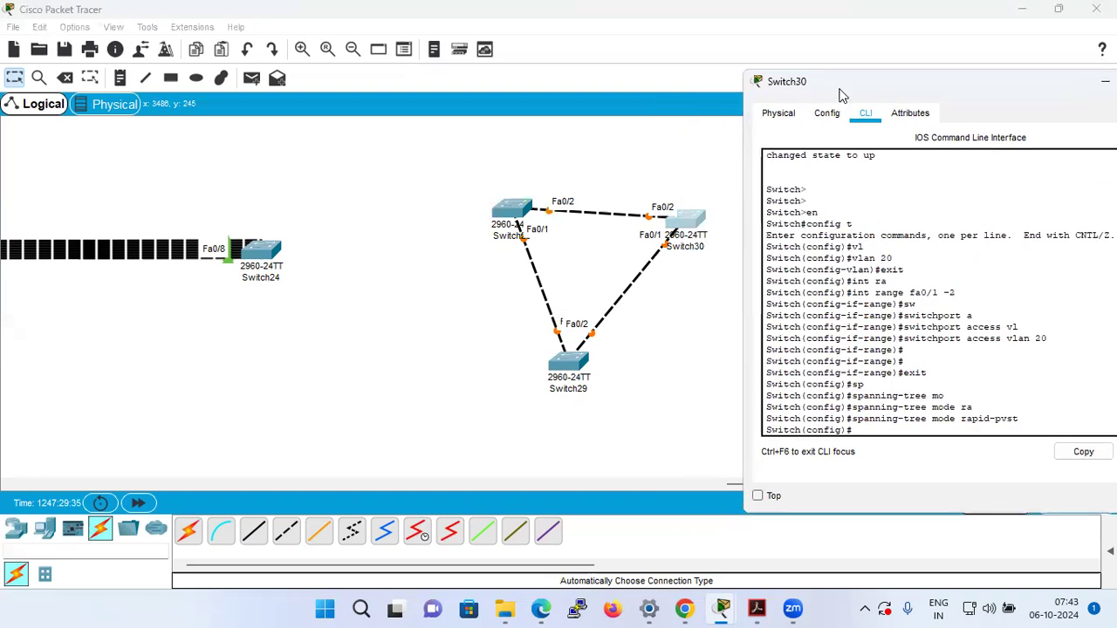
key("Up")
type("?")
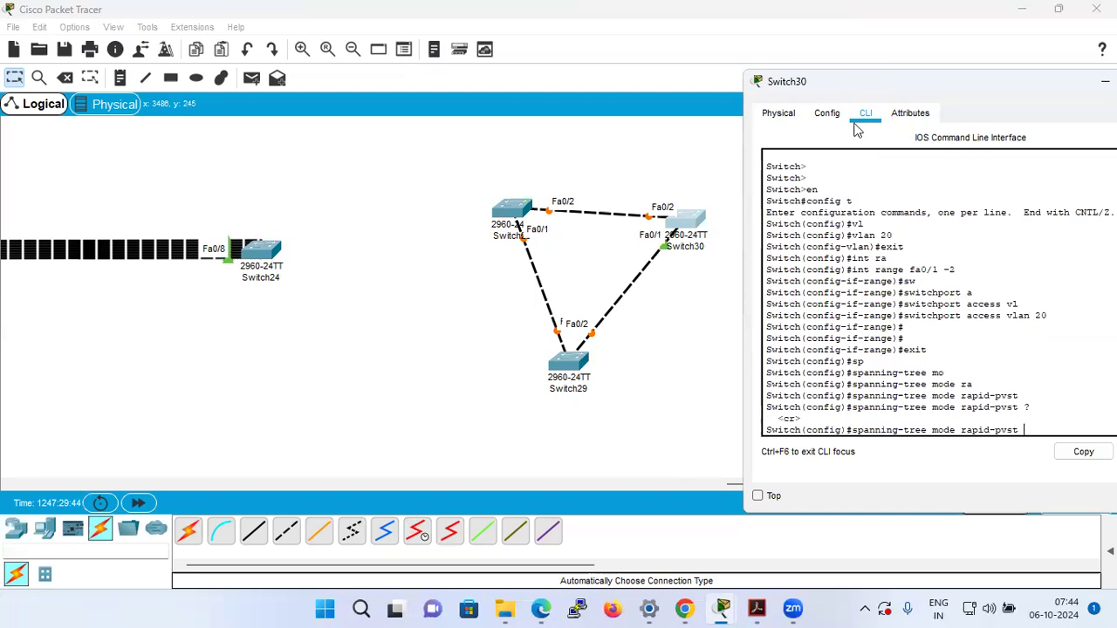
key("BackSpace")
key("BackSpace")
key("BackSpace")
key("BackSpace")
key("BackSpace")
key("BackSpace")
key("BackSpace")
key("BackSpace")
key("BackSpace")
key("BackSpace")
key("BackSpace")
key("BackSpace")
key("BackSpace")
key("BackSpace")
key("BackSpace")
key("BackSpace")
key("BackSpace")
key("BackSpace")
key("BackSpace")
key("BackSpace")
Leave configuration mode on Switch30 and display its spanning tree details with show spanning-tree.
key("ctrl+z")
key("Return")
key("Return")
type("show sp")
key("Tab")
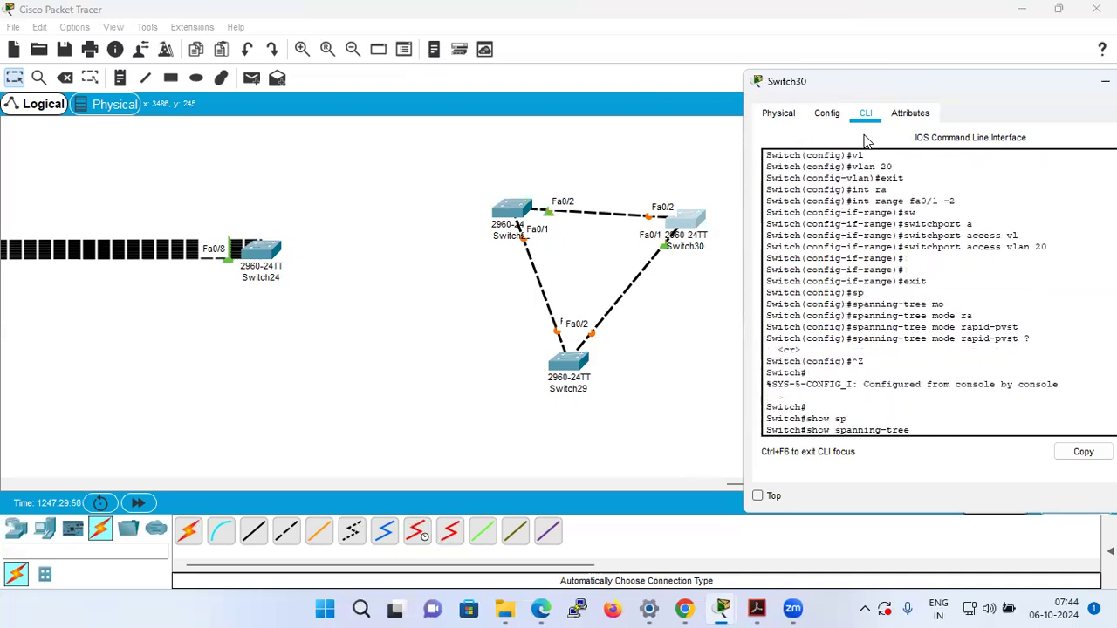
key("Return")
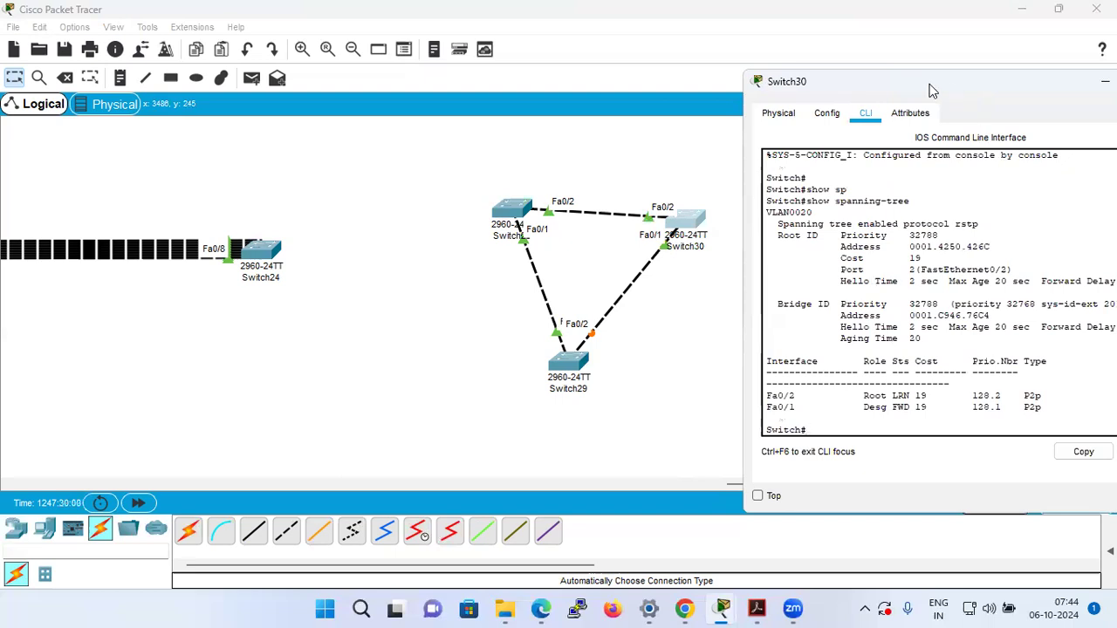
Move Switch30's window clear of the topology and highlight the enabled protocol, the sys-id-ext value and the root priority.
left_click_drag(956, 87, 698, 80)
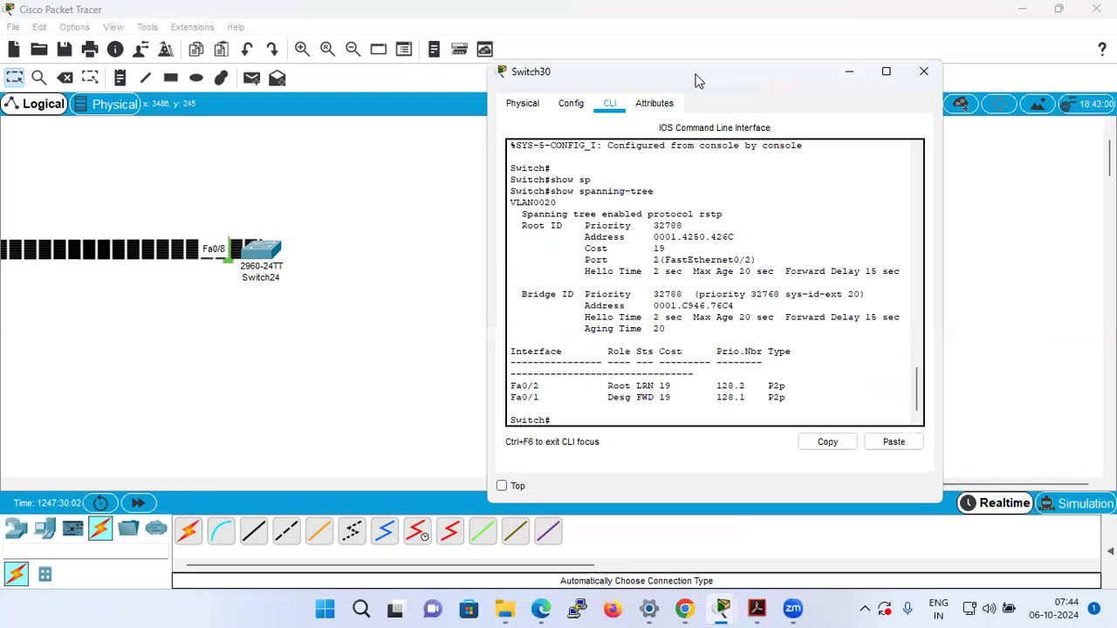
left_click_drag(696, 80, 235, 56)
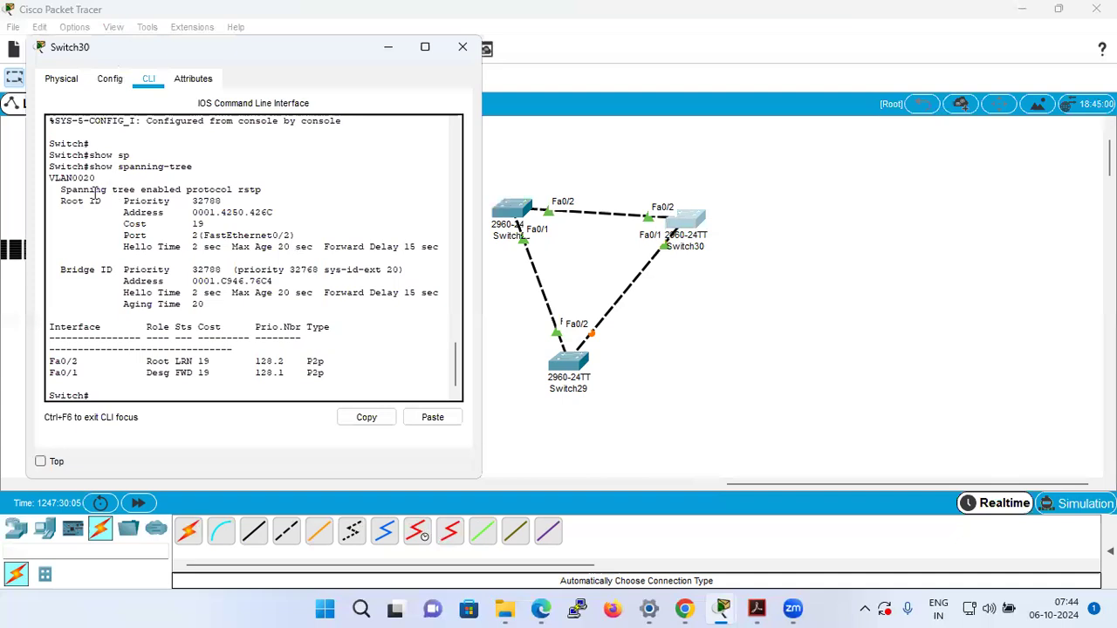
left_click_drag(56, 188, 263, 188)
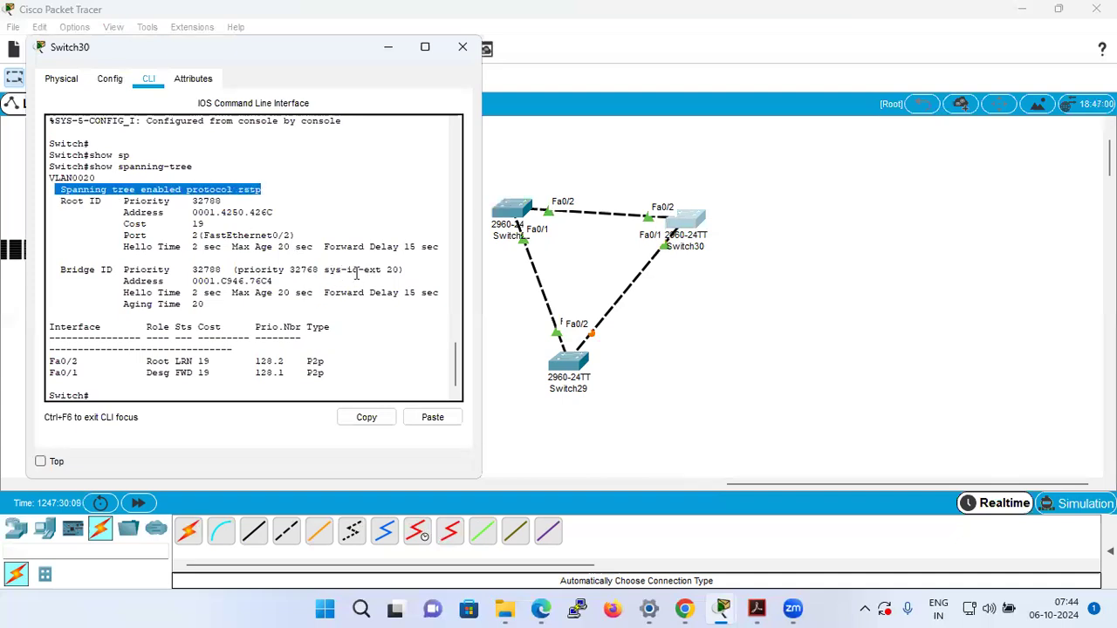
left_click_drag(387, 270, 399, 271)
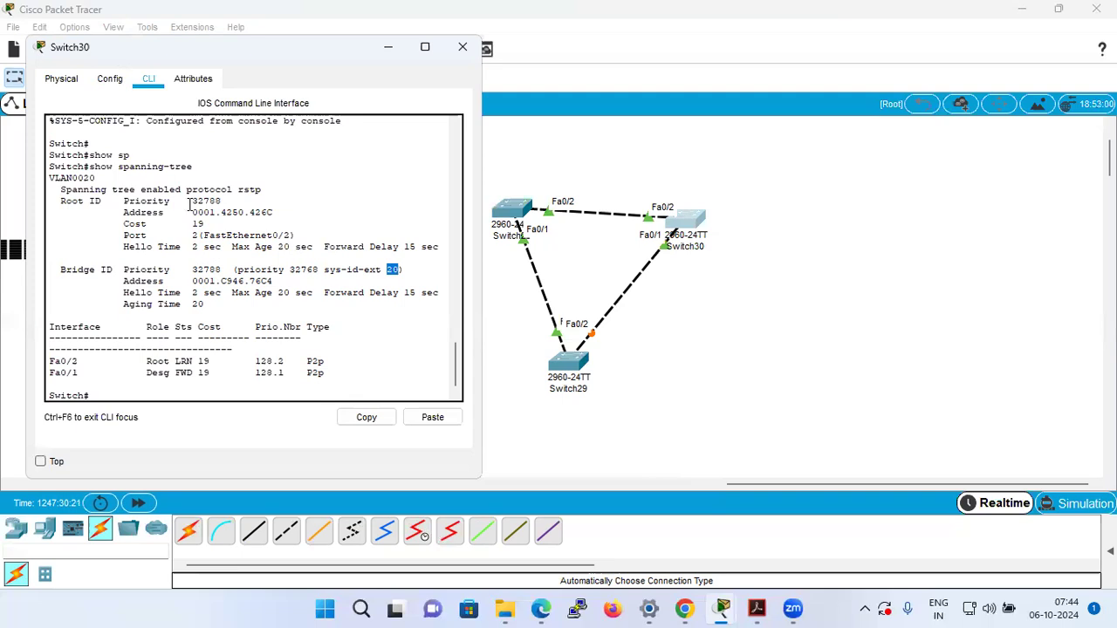
left_click_drag(190, 202, 223, 202)
Run show vlan brief on Switch30 and highlight the VLAN 20 row with its ports.
left_click(232, 386)
key("Return")
key("Return")
type("show vlan b")
key("Tab")
type("b")
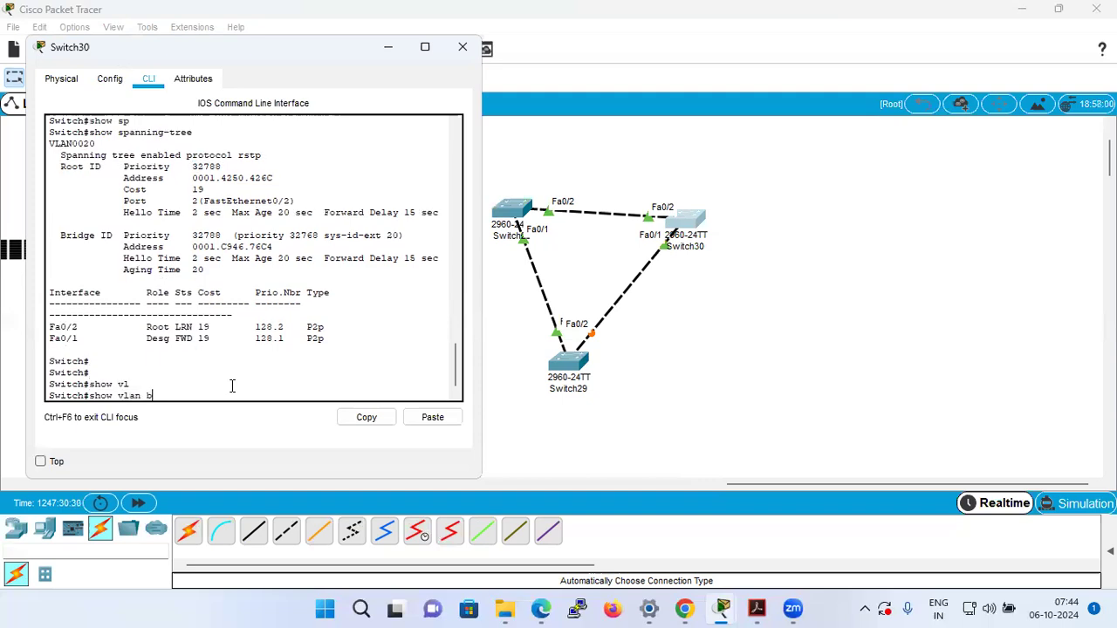
type("r")
key("Tab")
key("Return")
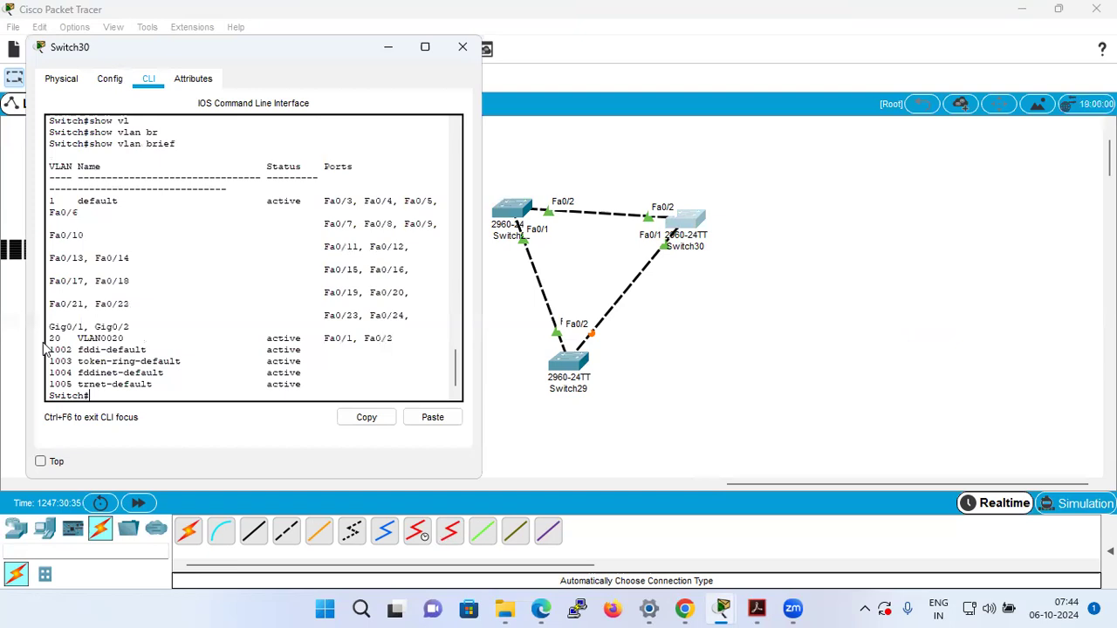
left_click_drag(49, 339, 394, 342)
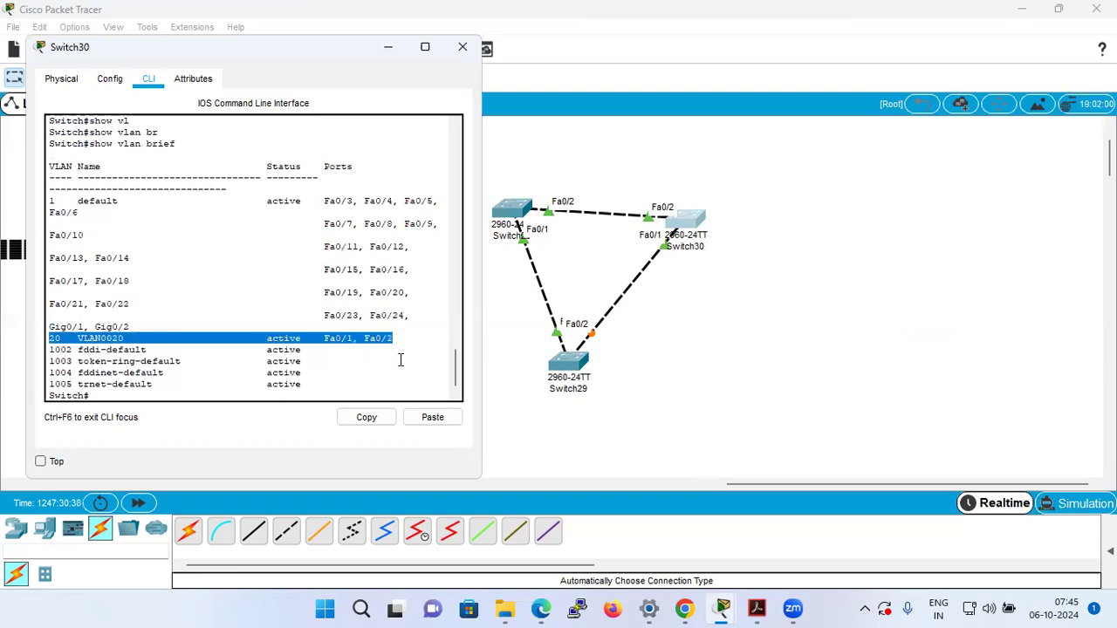
Maximize Switch30's window, run show spanning-tree again and highlight the bridge's sys-id-ext value.
left_click(425, 46)
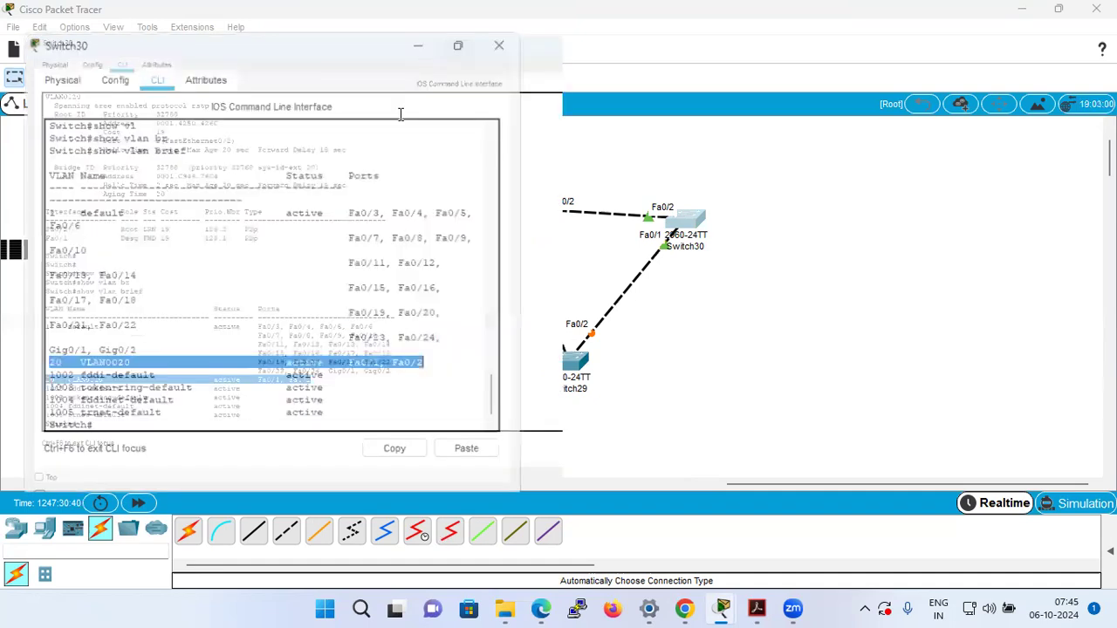
left_click(481, 306)
key("Return")
key("Return")
key("Return")
type("show")
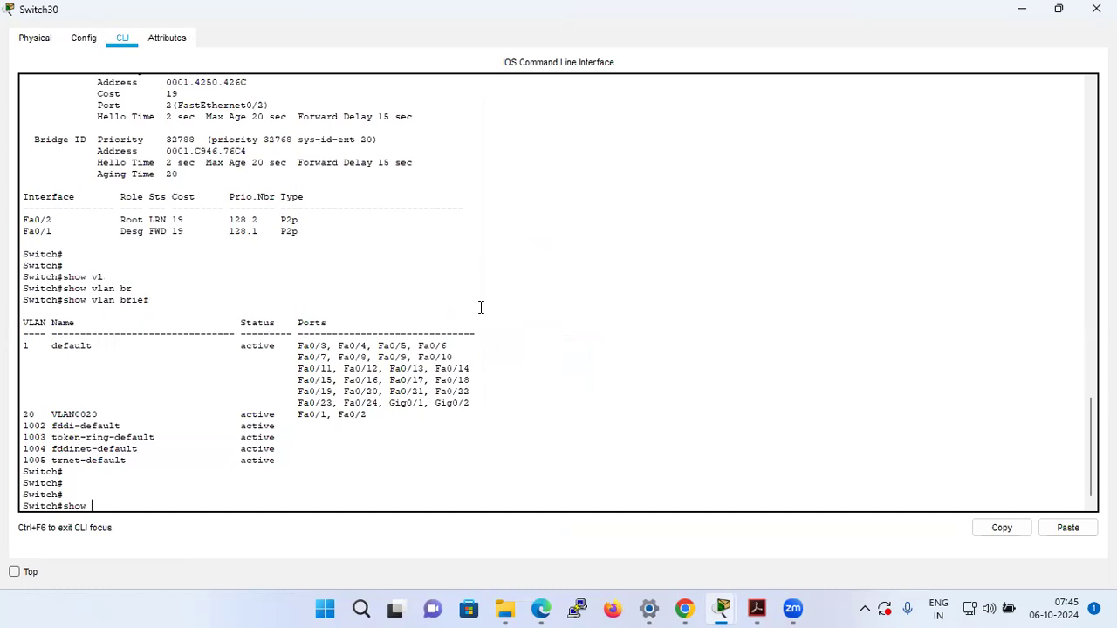
type(" sp")
key("Tab")
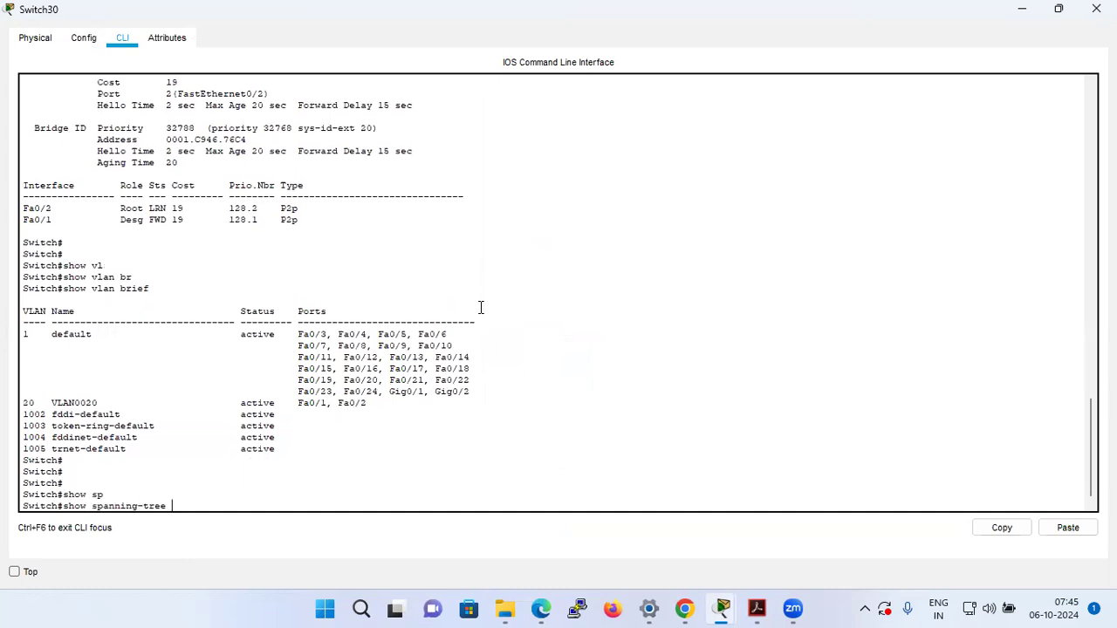
key("Return")
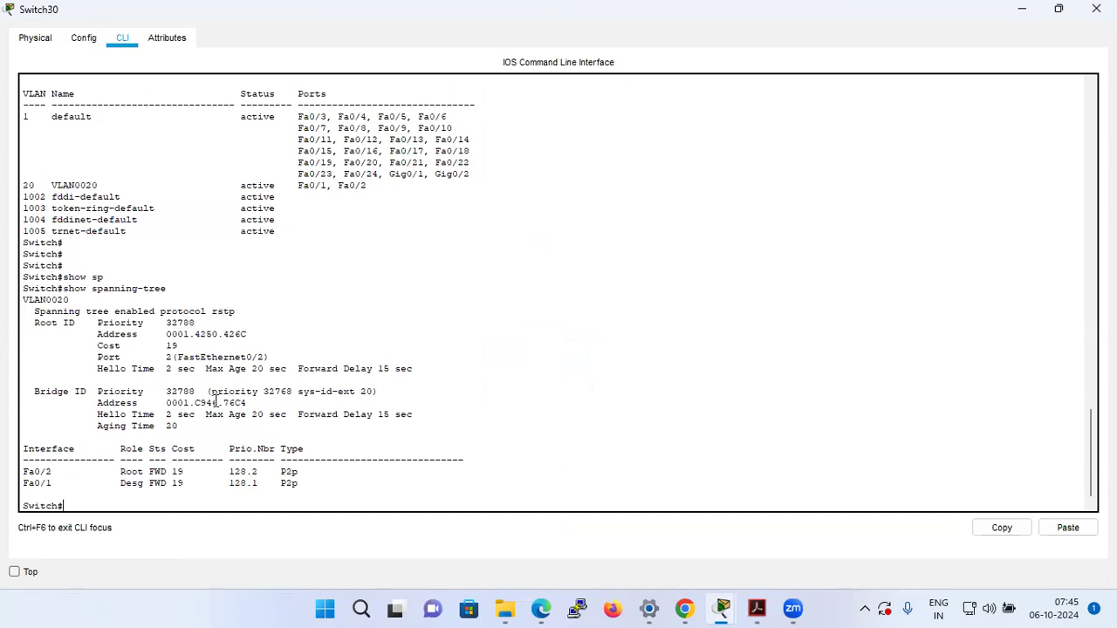
left_click_drag(360, 392, 378, 394)
Switch to the CCNA workbook in Adobe Acrobat and view the RSTP port costs table.
left_click(1082, 148)
left_click(756, 608)
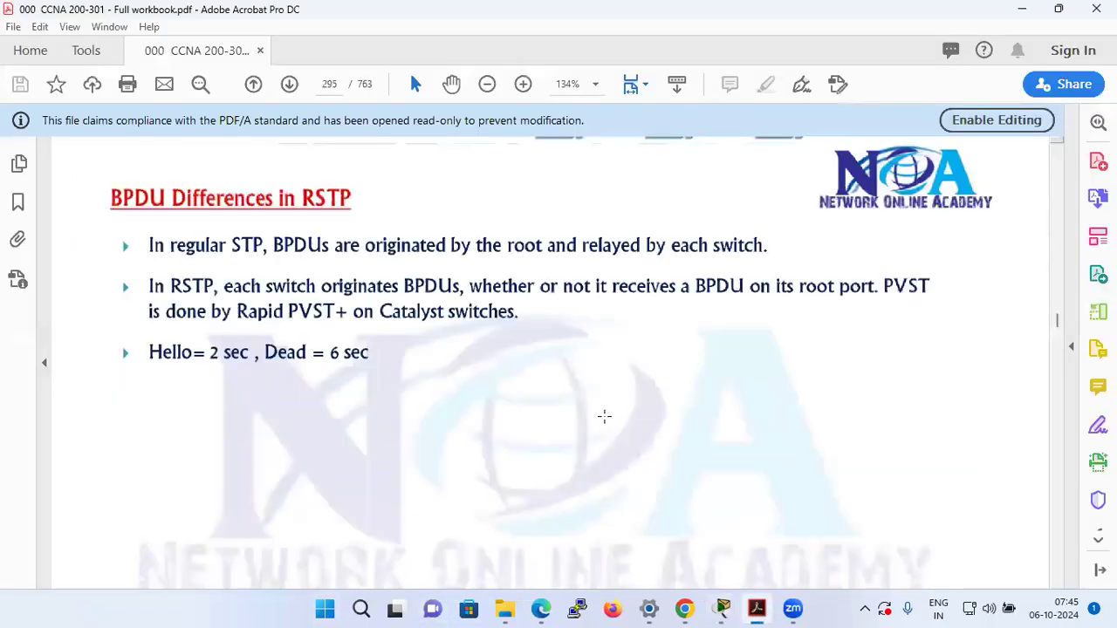
scroll(604, 416, "down", 10)
scroll(601, 431, "down", 5)
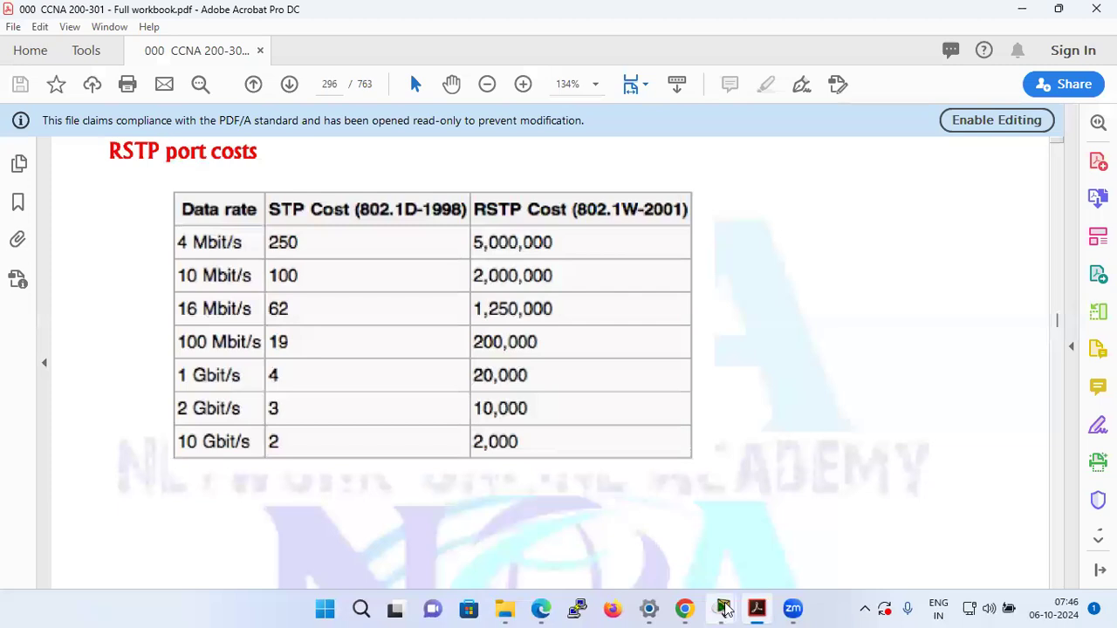
Review the three-switch topology in Cisco Packet Tracer and return to the workbook in Adobe Acrobat.
mouse_move(723, 608)
left_click(365, 528)
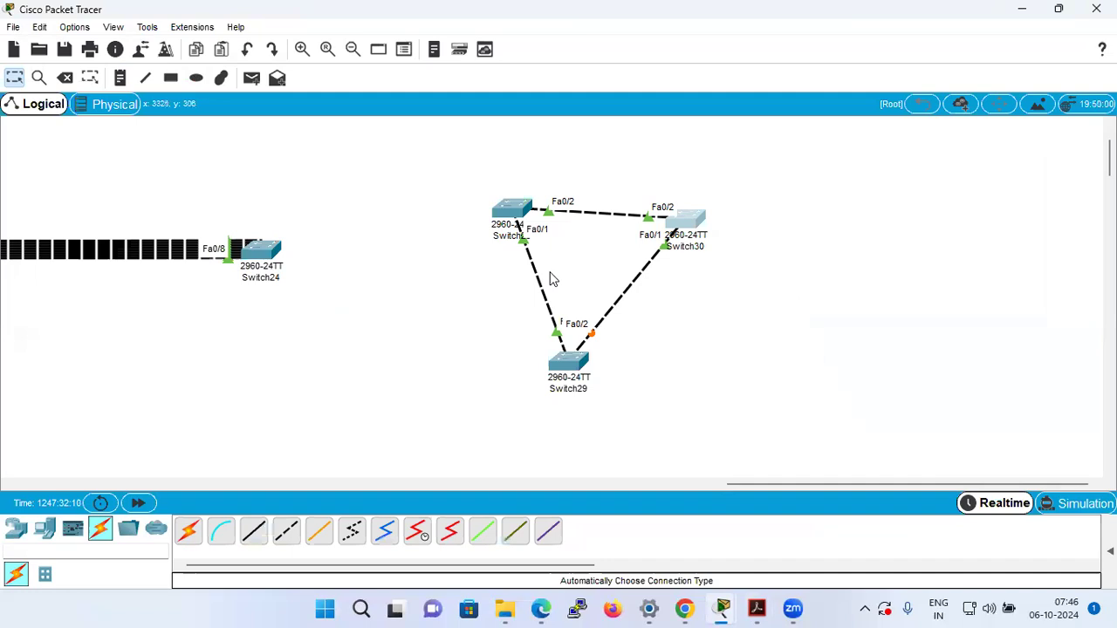
mouse_move(756, 608)
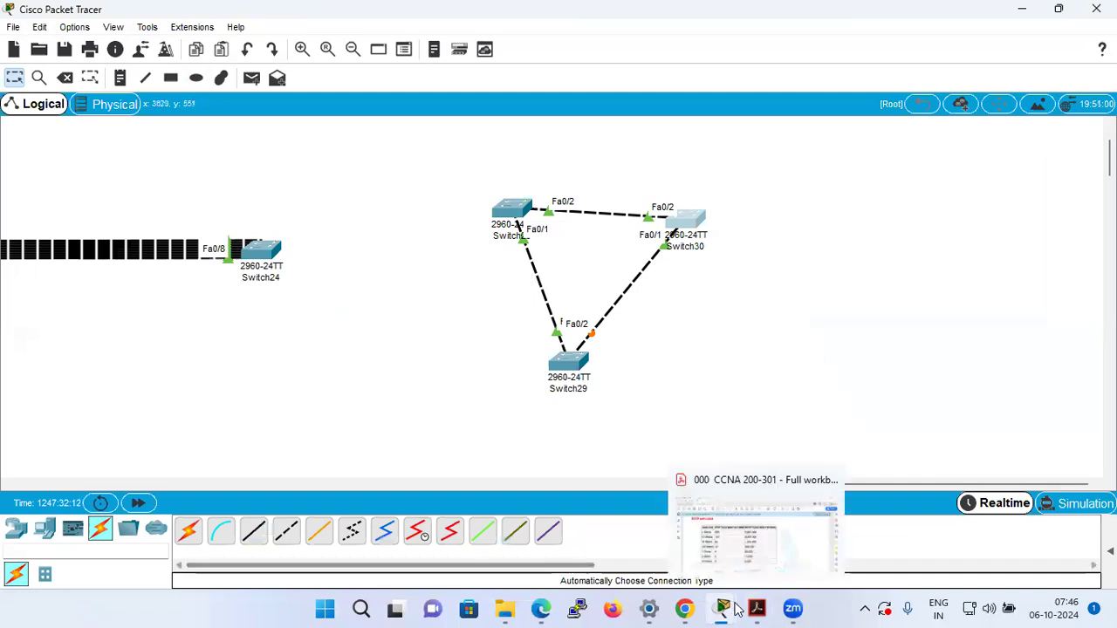
left_click(705, 559)
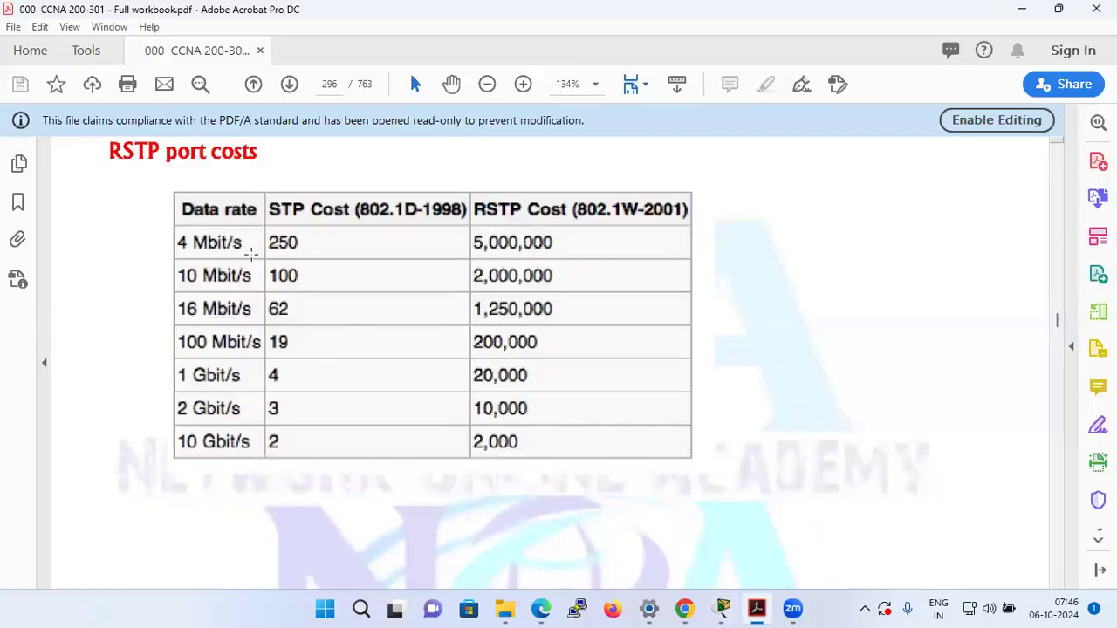
Look through the workbook content following the RSTP port costs table and return to that table.
scroll(805, 314, "down", 5)
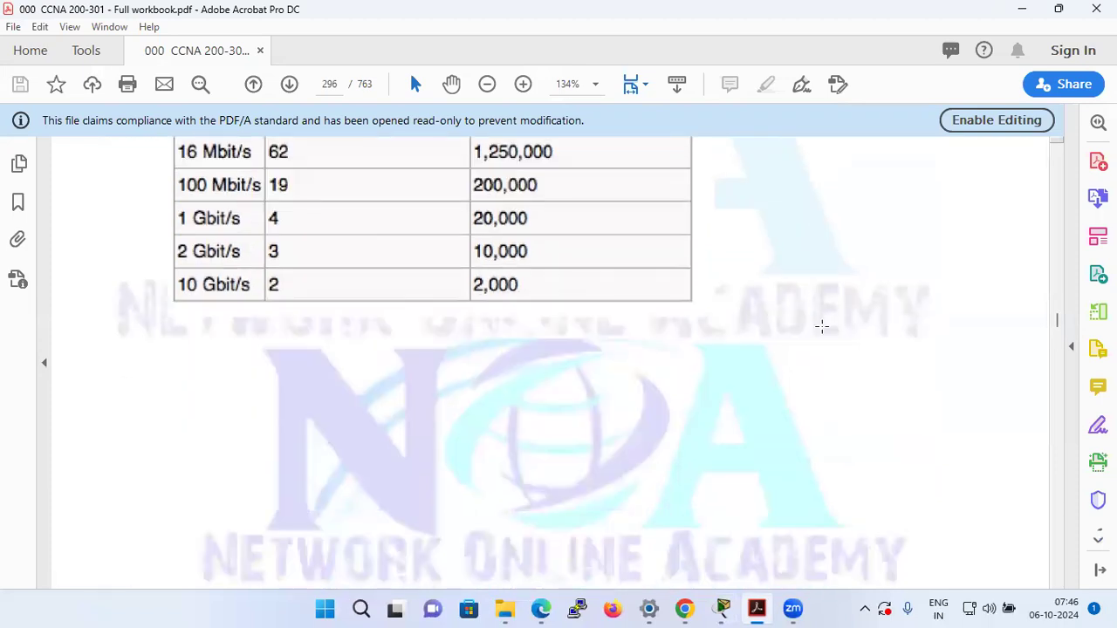
scroll(838, 320, "down", 4)
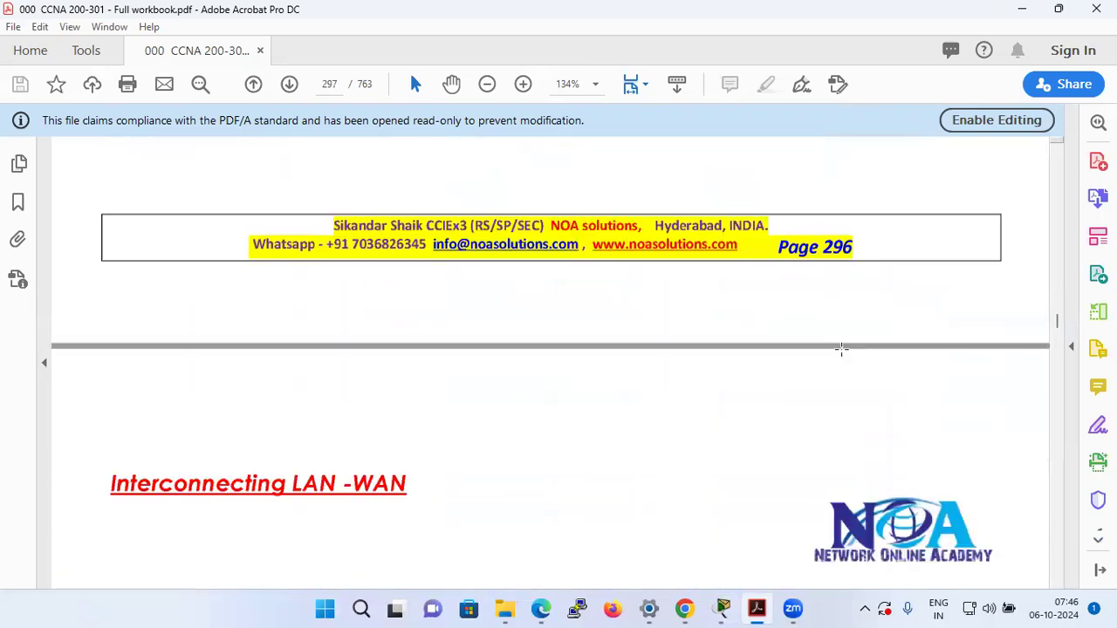
scroll(834, 345, "up", 2)
scroll(835, 344, "up", 6)
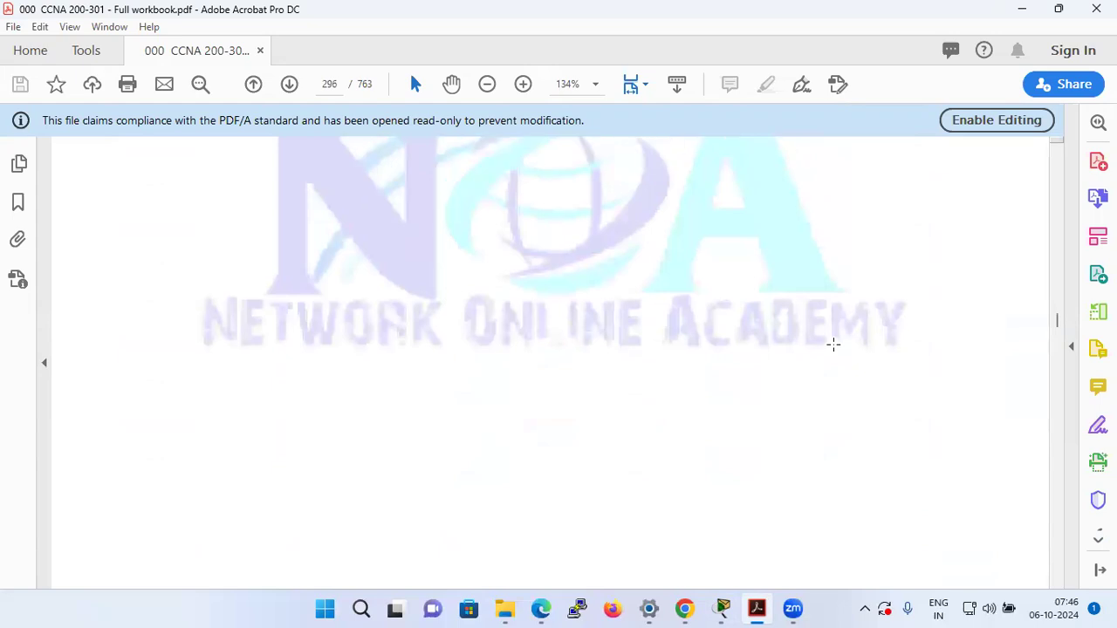
scroll(834, 345, "up", 2)
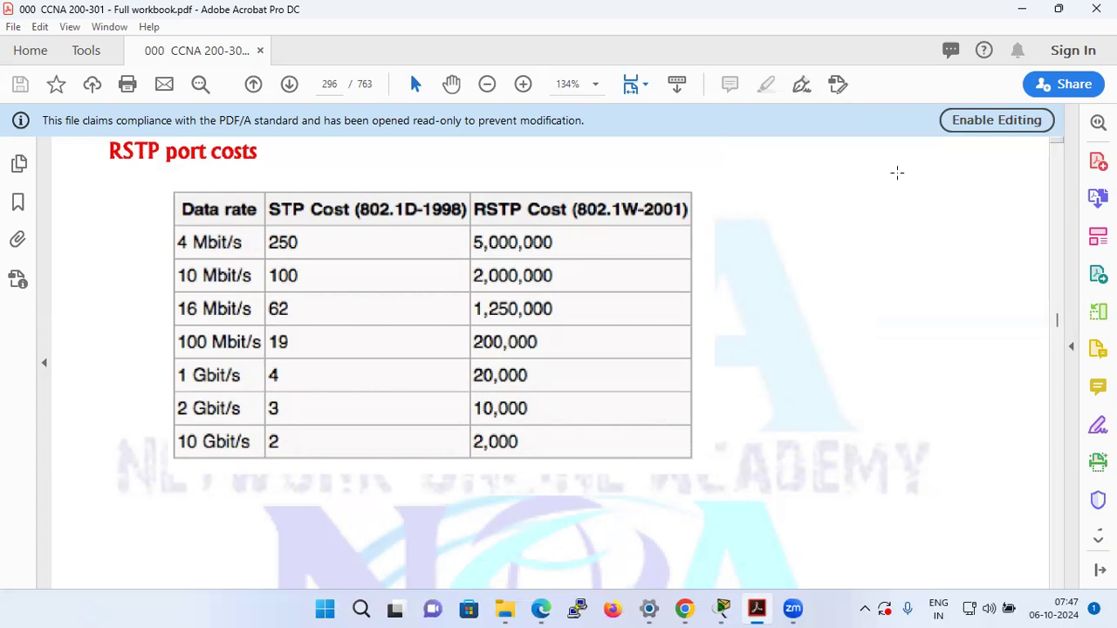
left_click(1088, 10)
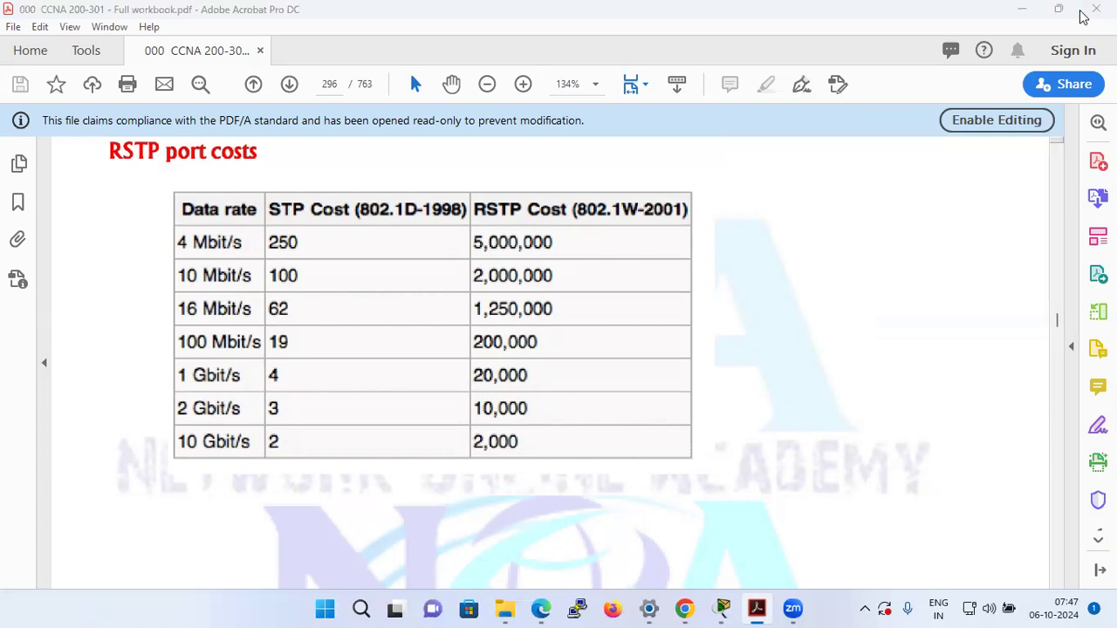